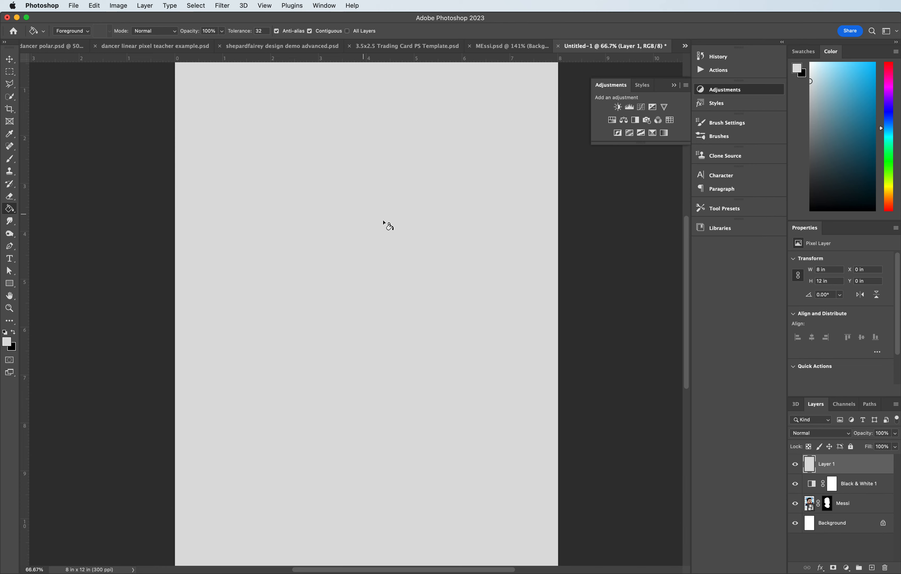
- Rename the new top layer to grain
{"action": "double_click", "coordinate": [828, 463]}
{"action": "type", "text": "grain"}
{"action": "key", "text": "Return"}
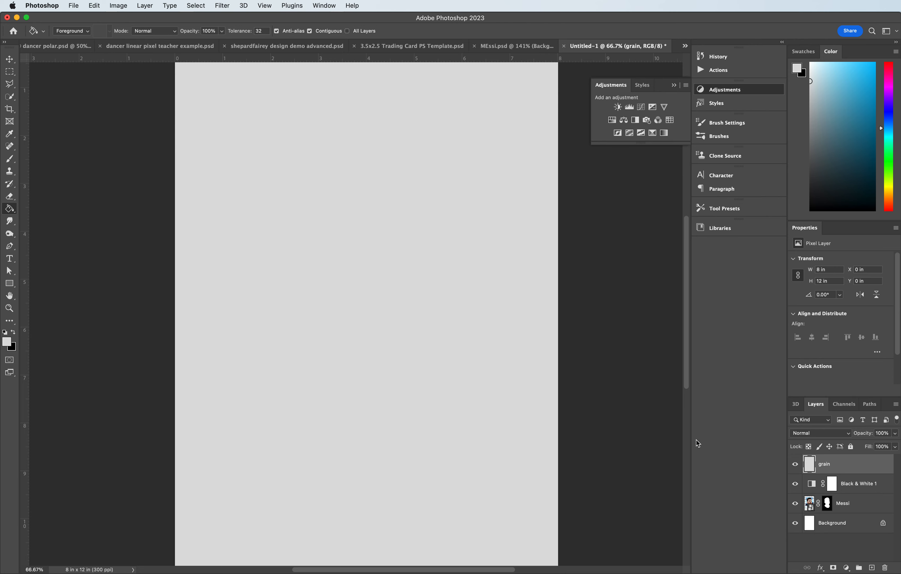
- Apply the Add Noise filter to the grain layer with an amount of 30% and Uniform distribution
{"action": "left_click", "coordinate": [214, 7]}
{"action": "mouse_move", "coordinate": [252, 133]}
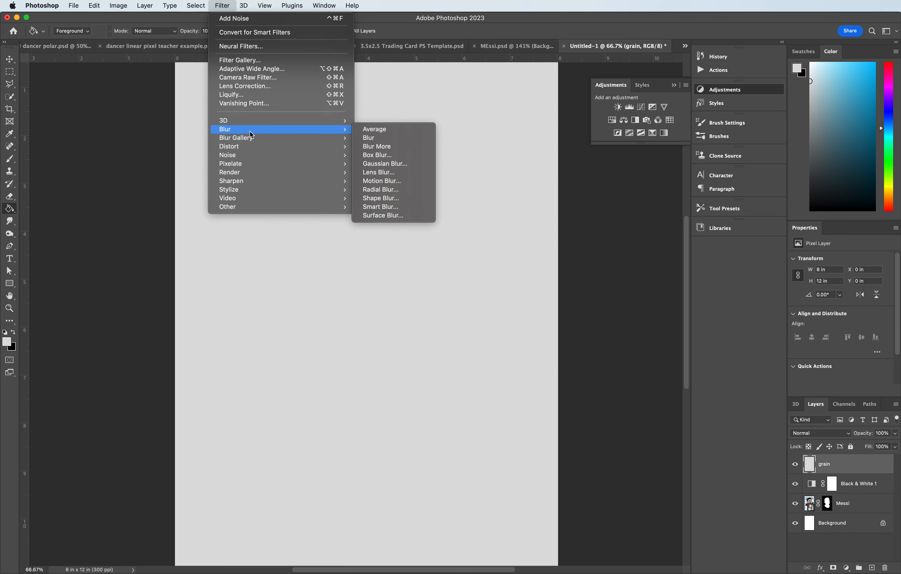
{"action": "mouse_move", "coordinate": [246, 189]}
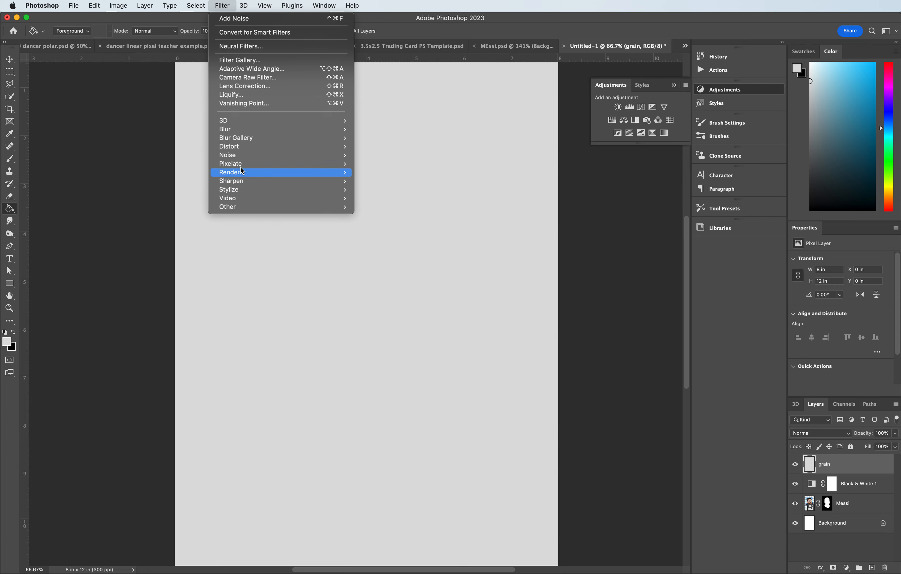
{"action": "mouse_move", "coordinate": [279, 156]}
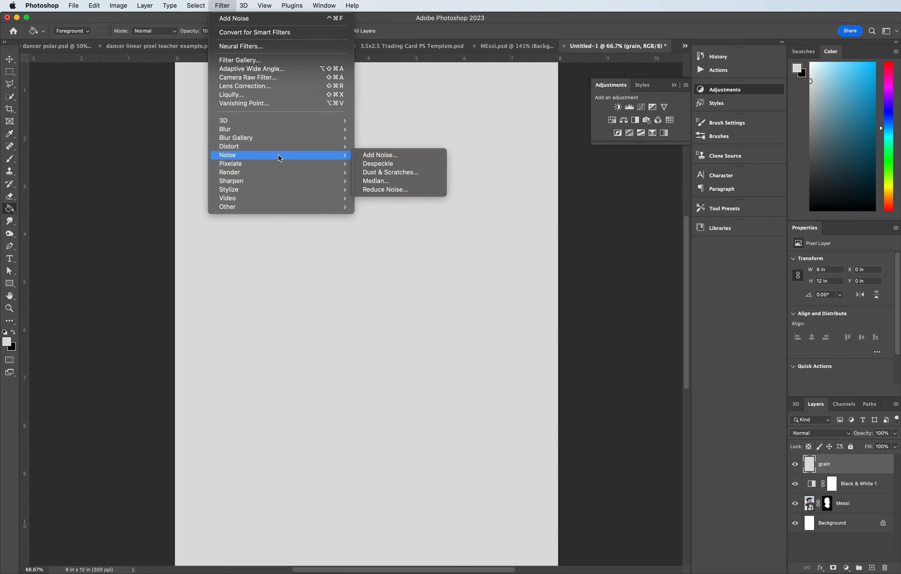
{"action": "left_click", "coordinate": [385, 155]}
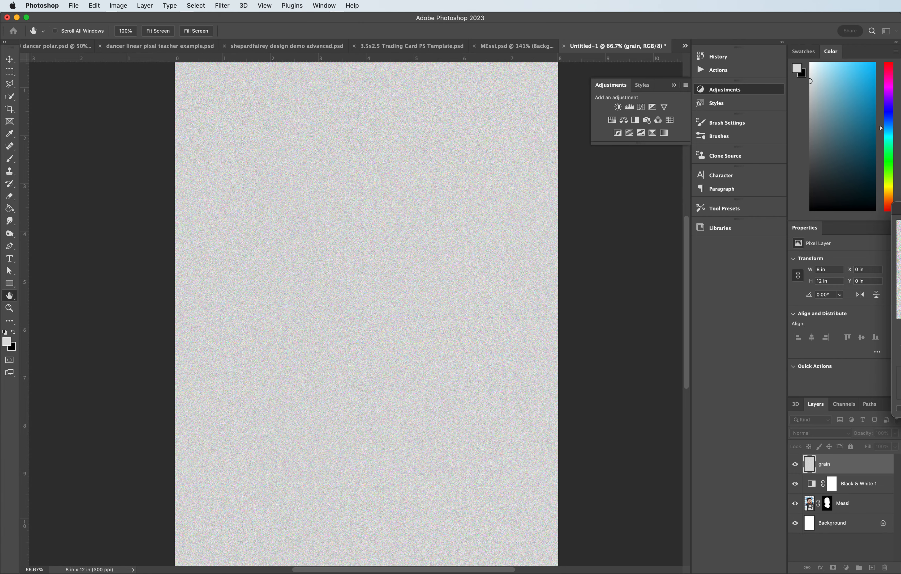
{"action": "left_click_drag", "start_coordinate": [847, 210], "coordinate": [539, 180]}
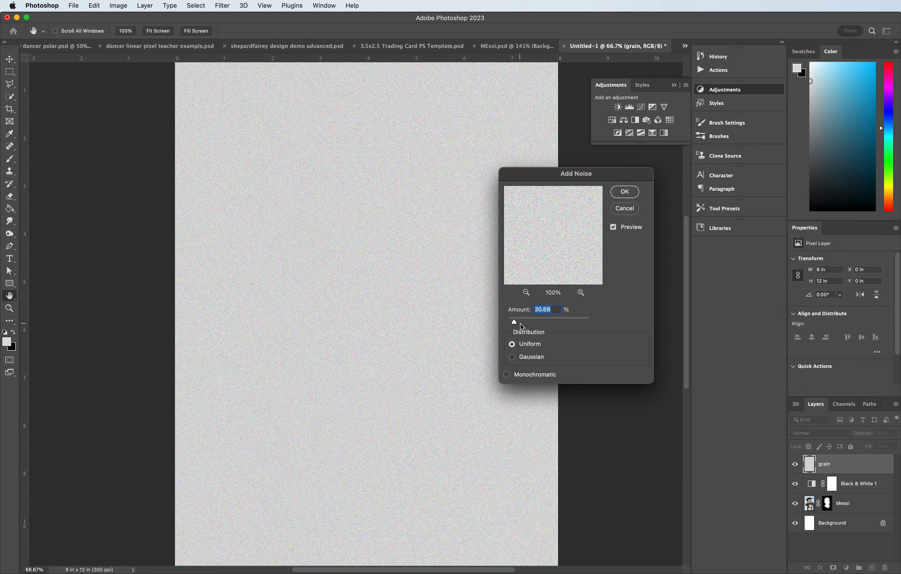
{"action": "left_click_drag", "start_coordinate": [516, 322], "coordinate": [570, 325]}
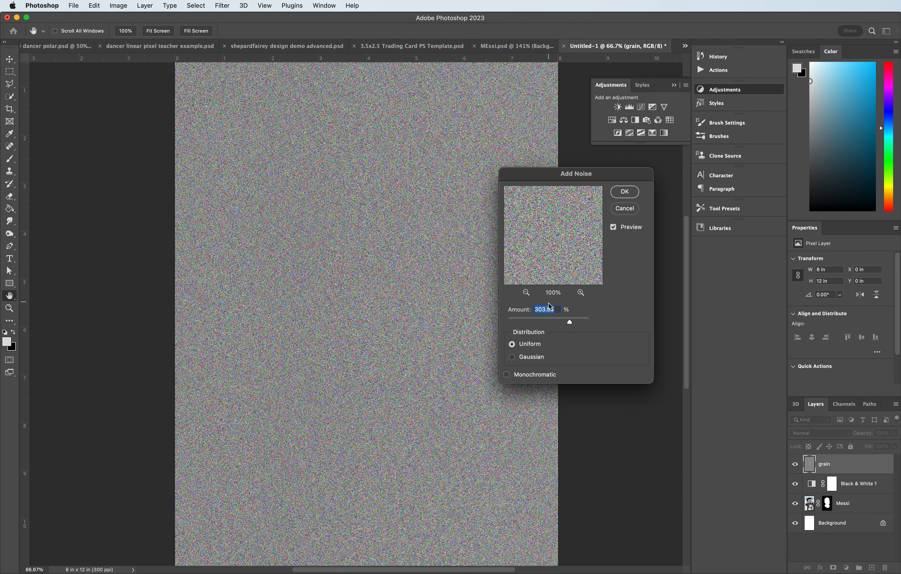
{"action": "left_click_drag", "start_coordinate": [570, 325], "coordinate": [522, 323]}
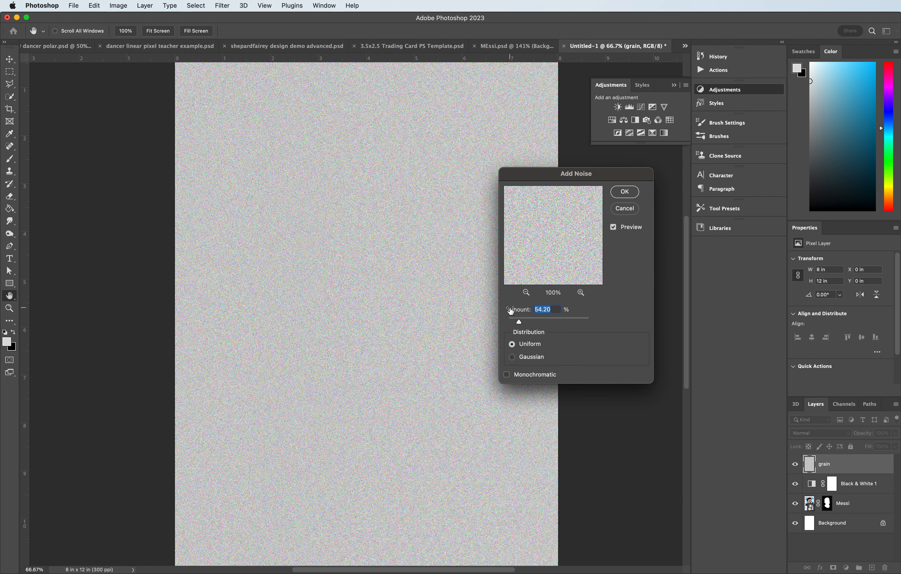
{"action": "type", "text": "30"}
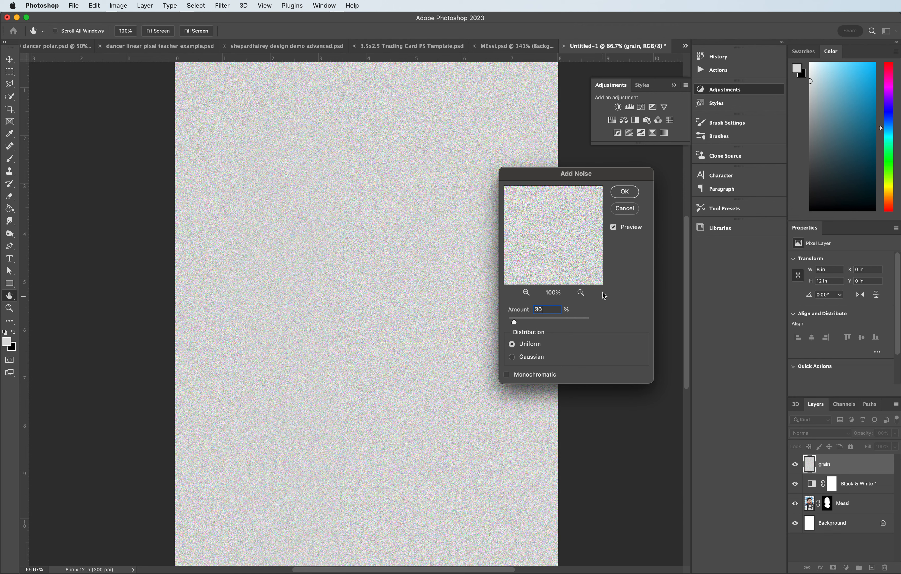
{"action": "left_click", "coordinate": [624, 191]}
- Zoom in to inspect the noise texture closely, then zoom back out to the full page
{"action": "key", "text": "g"}
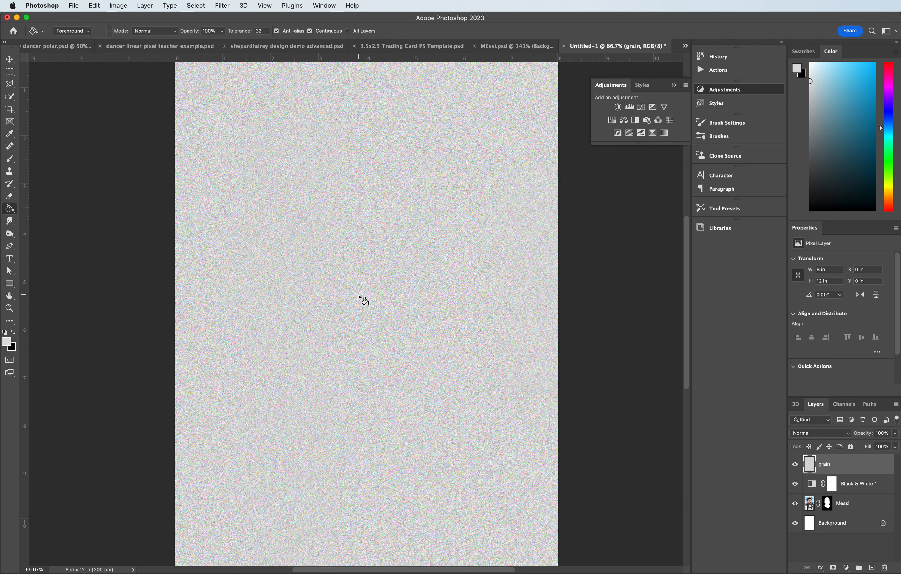
{"action": "key", "text": "super+equal"}
{"action": "key", "text": "super+equal"}
{"action": "key", "text": "super+equal"}
{"action": "key", "text": "super+equal"}
{"action": "key", "text": "super+equal"}
{"action": "key", "text": "super+equal"}
{"action": "key", "text": "super+equal"}
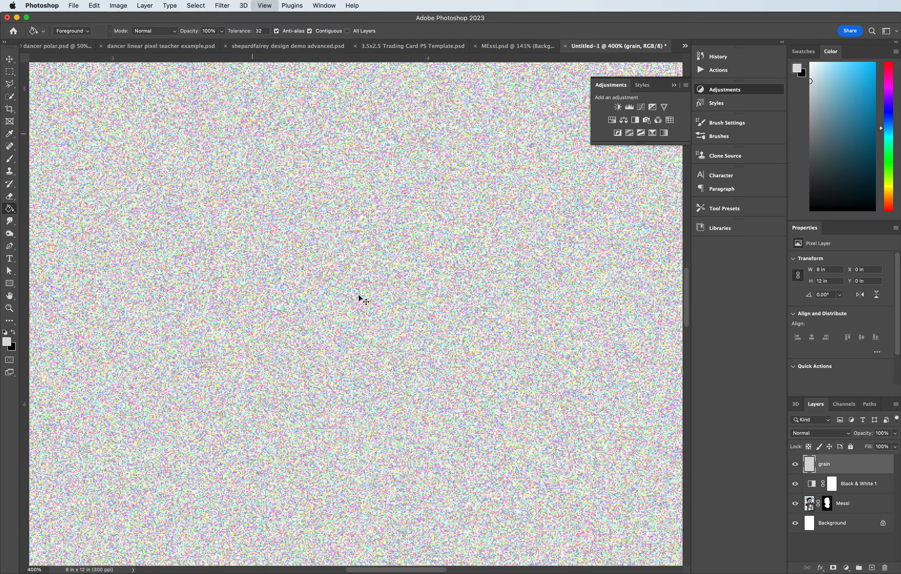
{"action": "key", "text": "super+equal"}
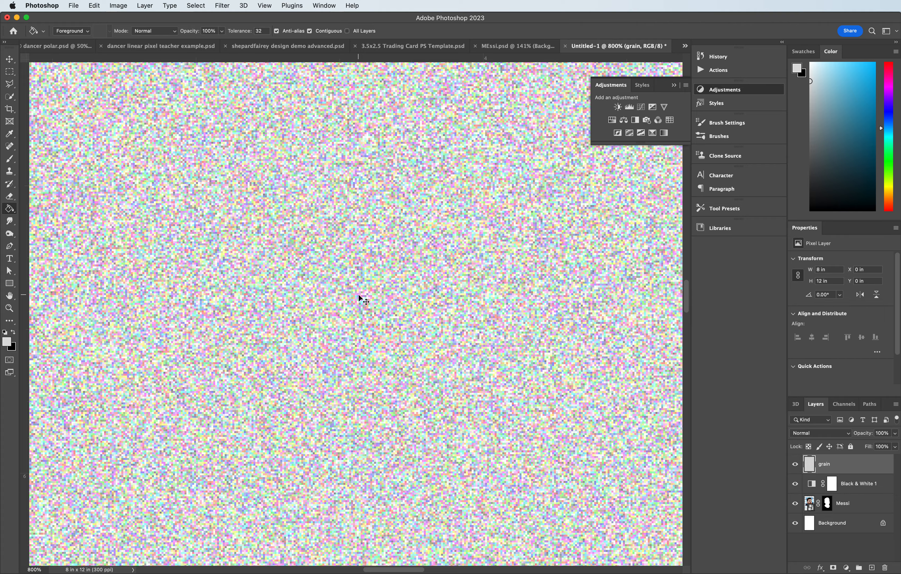
{"action": "key", "text": "super+minus"}
{"action": "key", "text": "super+minus"}
{"action": "key", "text": "super+minus"}
{"action": "key", "text": "super+minus"}
{"action": "key", "text": "super+minus"}
{"action": "key", "text": "super+minus"}
{"action": "key", "text": "super+minus"}
{"action": "key", "text": "super+minus"}
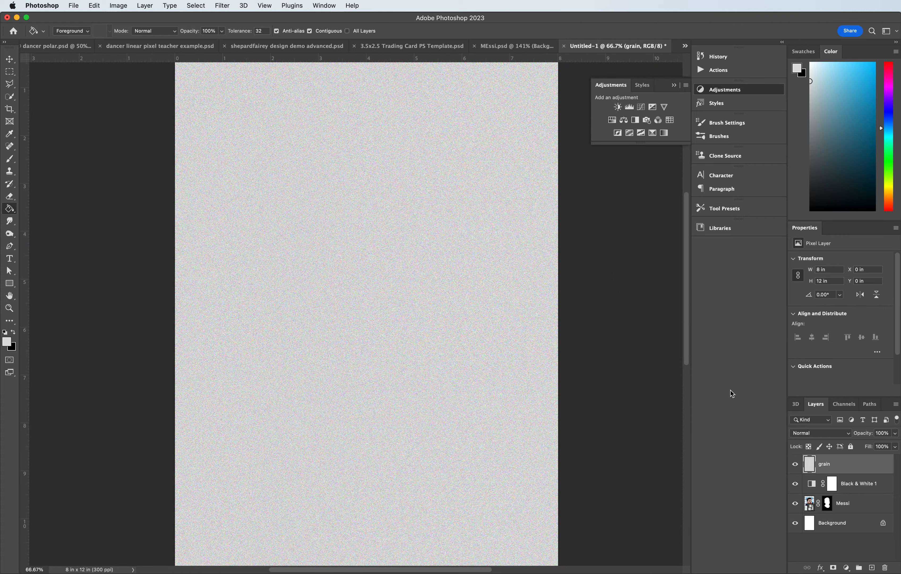
- Set the grain layer's blend mode to Multiply and lower its opacity to 68%
{"action": "left_click", "coordinate": [816, 431]}
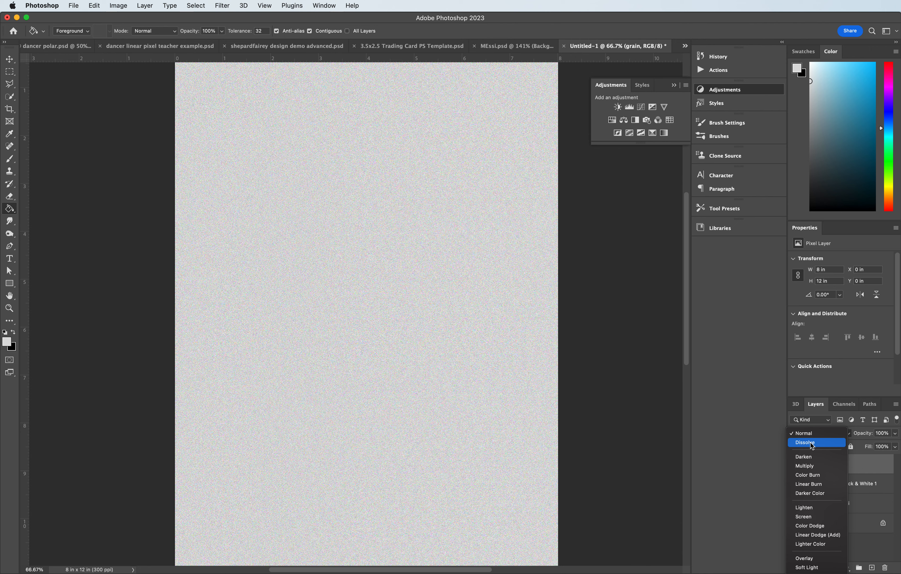
{"action": "left_click", "coordinate": [832, 434]}
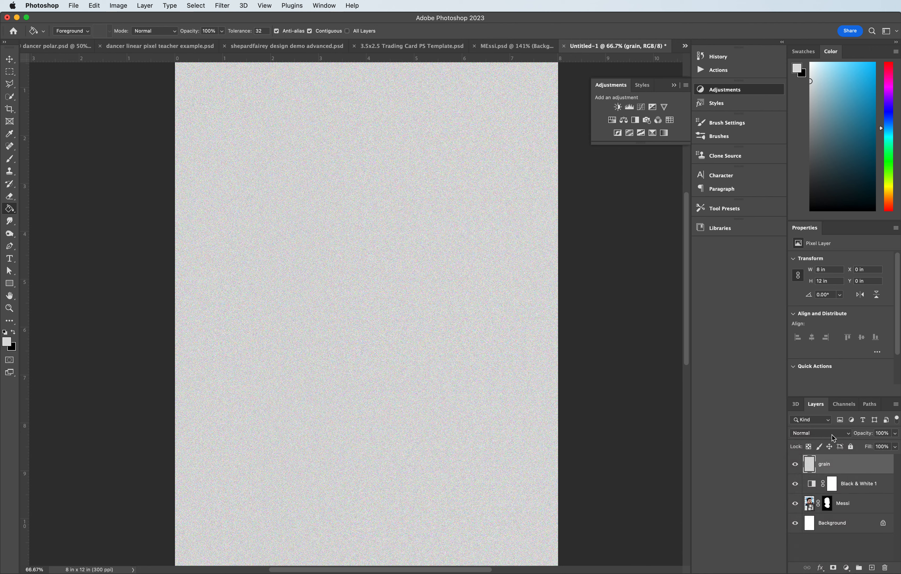
{"action": "left_click", "coordinate": [832, 435]}
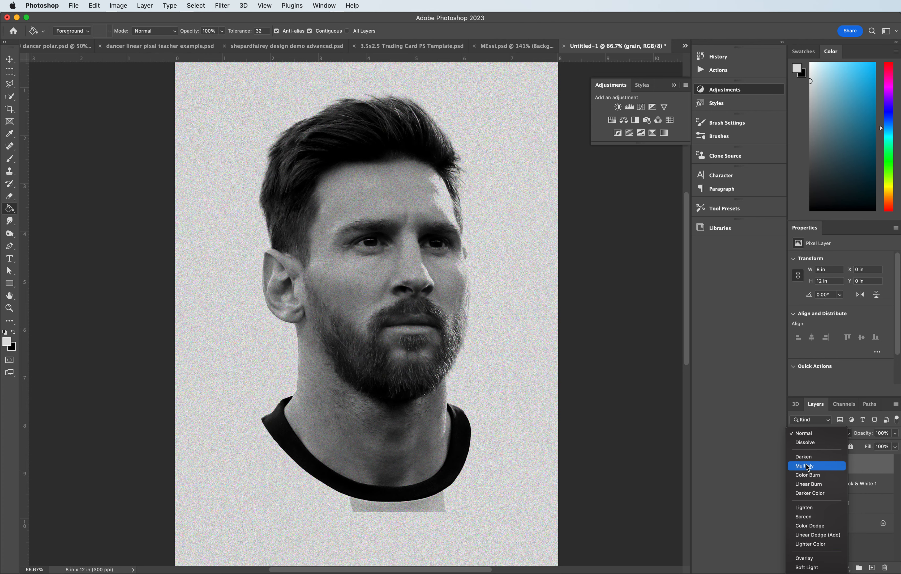
{"action": "left_click", "coordinate": [806, 465]}
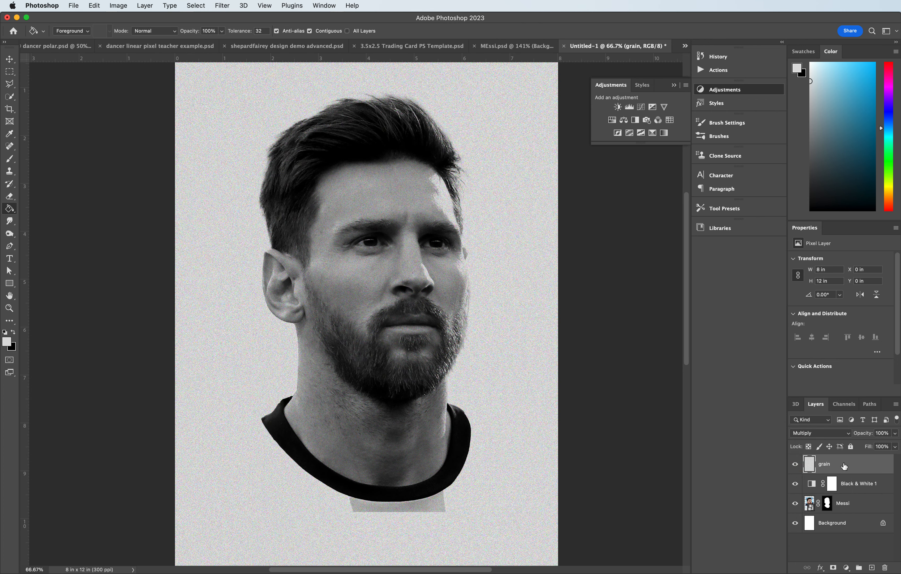
{"action": "left_click", "coordinate": [895, 433]}
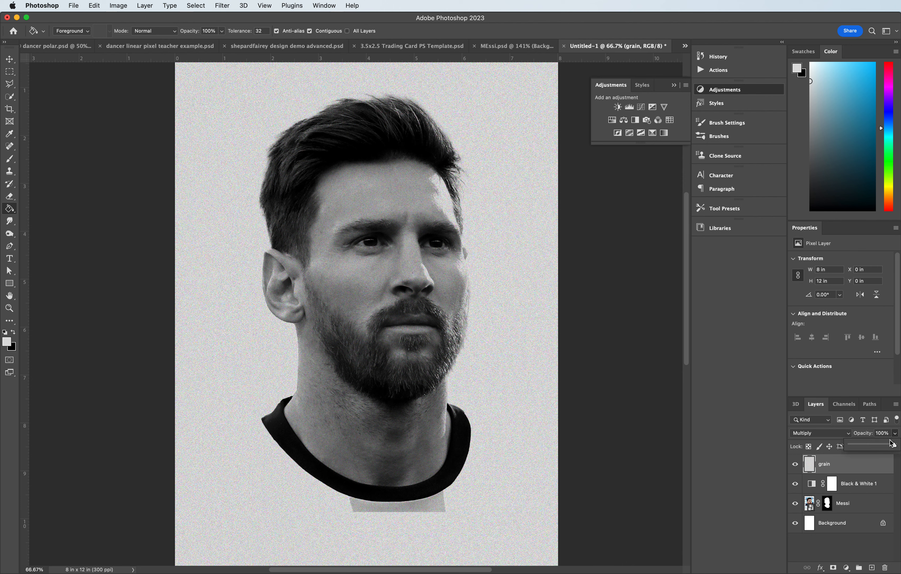
{"action": "left_click_drag", "start_coordinate": [896, 445], "coordinate": [880, 446]}
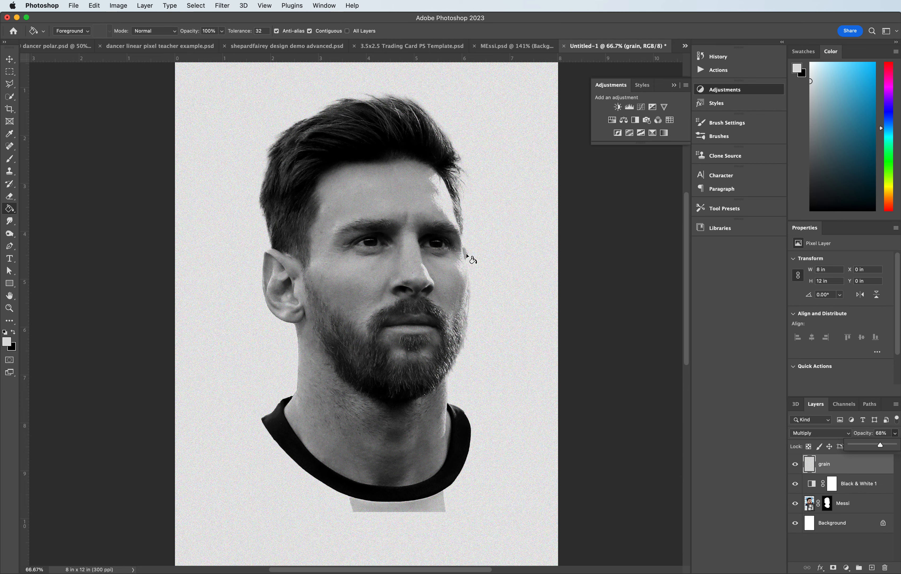
- Zoom into the face and toggle the grain layer's visibility to compare the portrait with and without grain
{"action": "key", "text": "super+equal"}
{"action": "key", "text": "super+equal"}
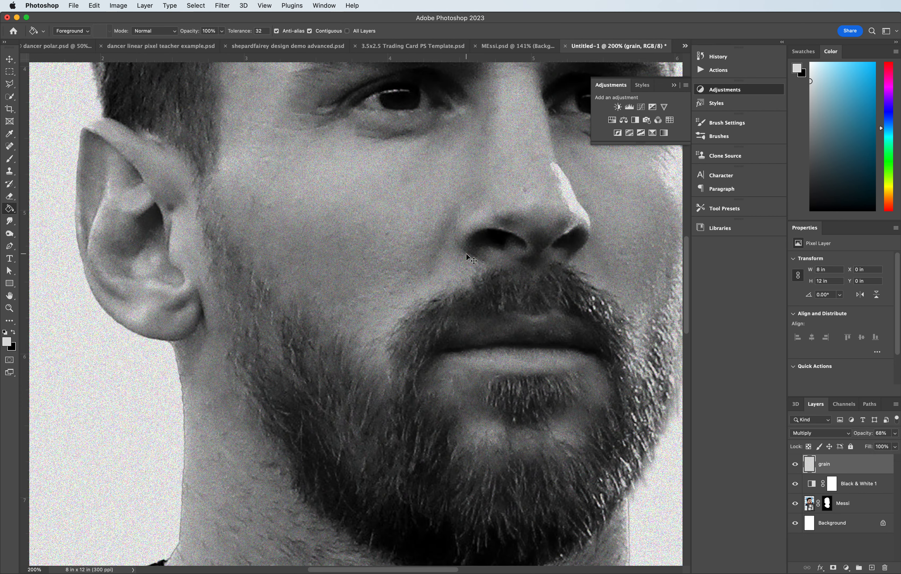
{"action": "key", "text": "super+minus"}
{"action": "key", "text": "super+minus"}
{"action": "key", "text": "super+equal"}
{"action": "key", "text": "super+equal"}
{"action": "left_click", "coordinate": [796, 468]}
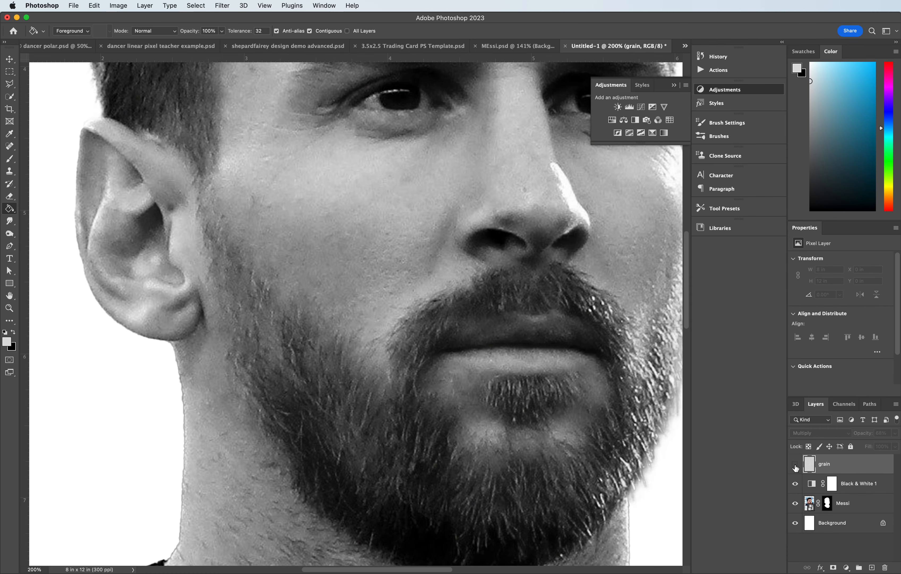
{"action": "left_click", "coordinate": [795, 468]}
{"action": "left_click", "coordinate": [796, 468]}
{"action": "left_click", "coordinate": [796, 468]}
{"action": "left_click", "coordinate": [796, 467]}
{"action": "left_click", "coordinate": [796, 468]}
{"action": "left_click", "coordinate": [798, 467]}
{"action": "key", "text": "super+minus"}
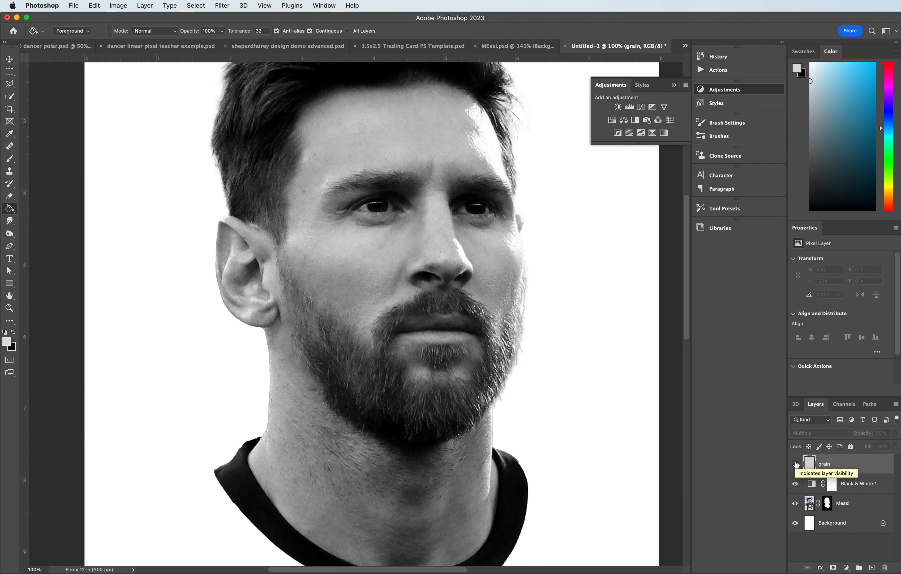
{"action": "left_click", "coordinate": [797, 466]}
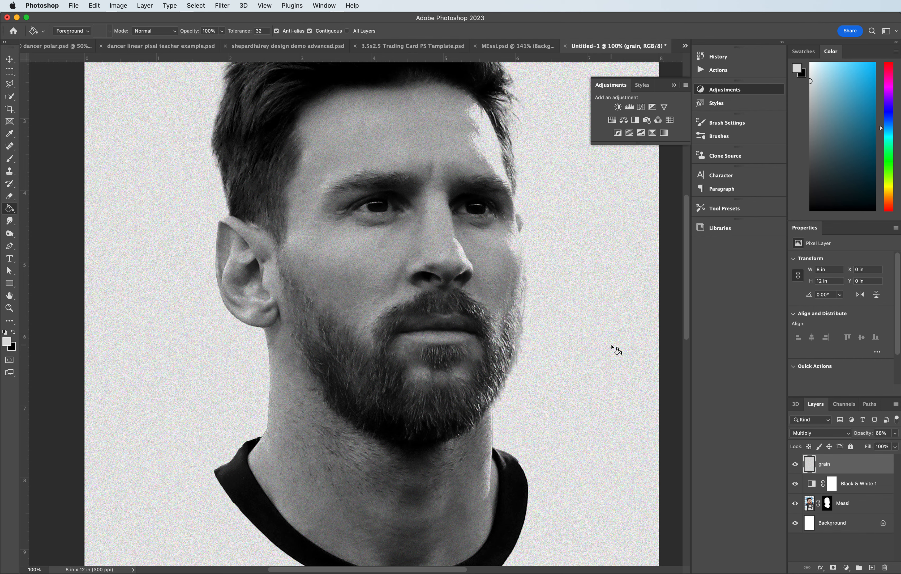
{"action": "key", "text": "super+minus"}
{"action": "key", "text": "super+minus"}
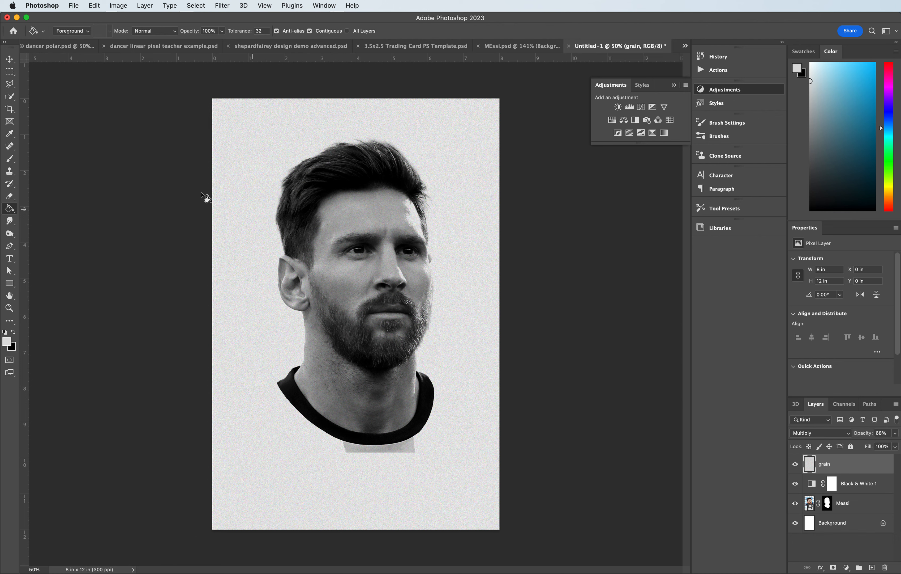
- Draw a text box across the lower part of the poster and set the font size to 72 pt
{"action": "left_click", "coordinate": [11, 258]}
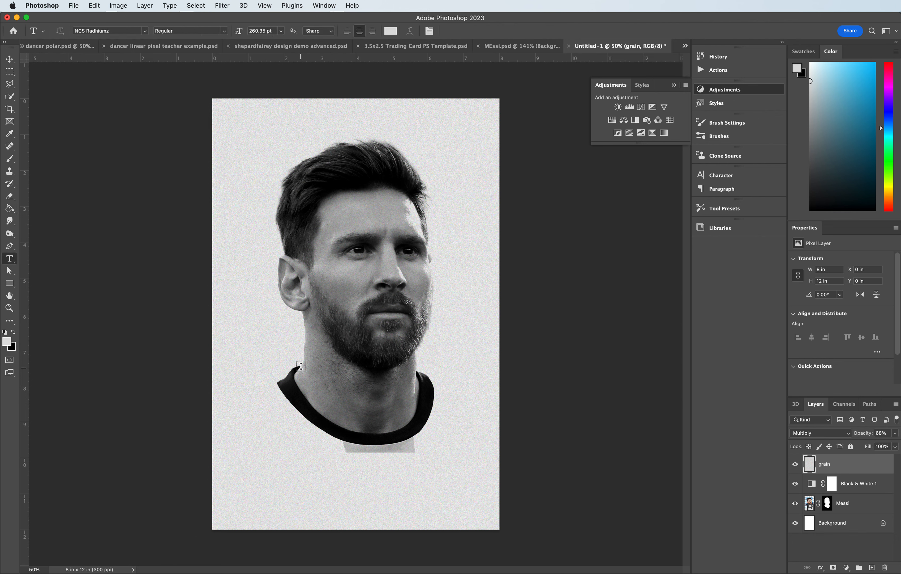
{"action": "left_click_drag", "start_coordinate": [243, 458], "coordinate": [482, 516]}
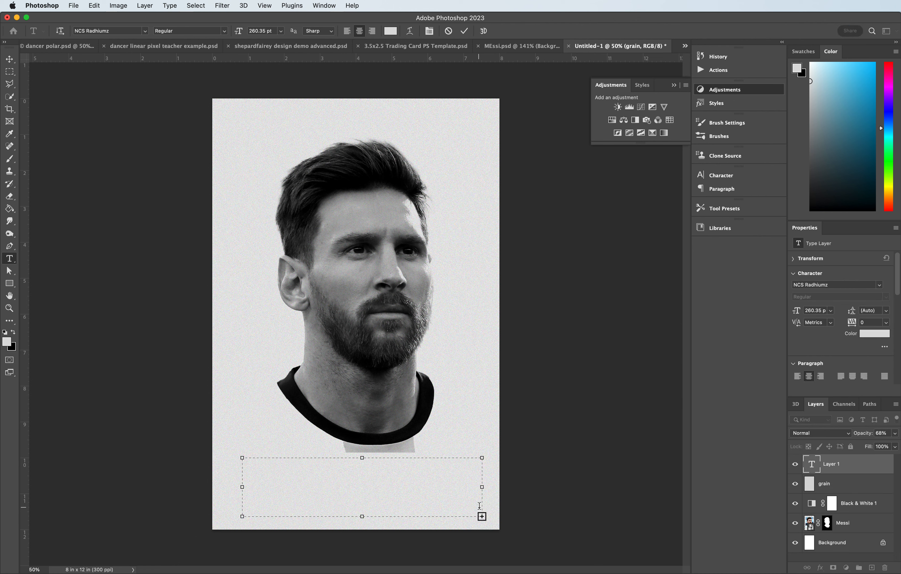
{"action": "left_click", "coordinate": [280, 31]}
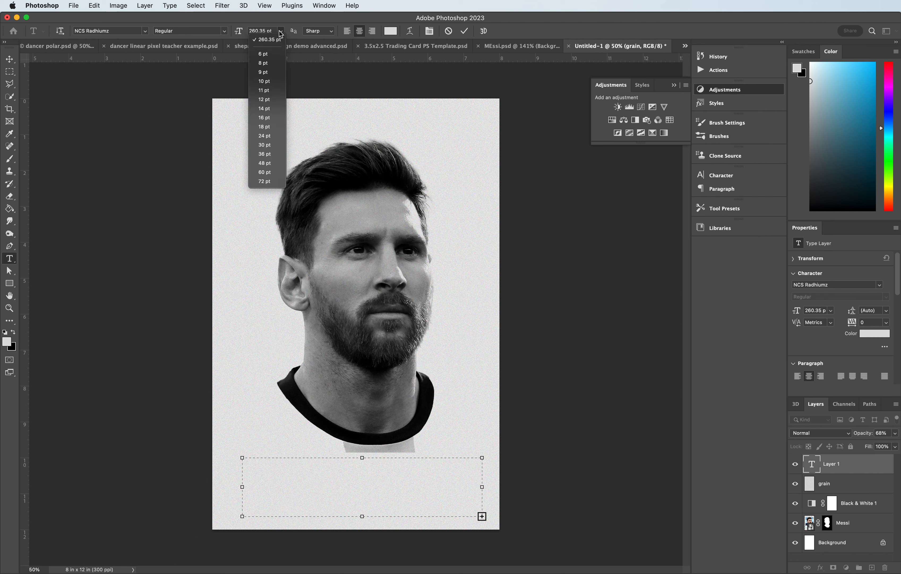
{"action": "left_click", "coordinate": [265, 181]}
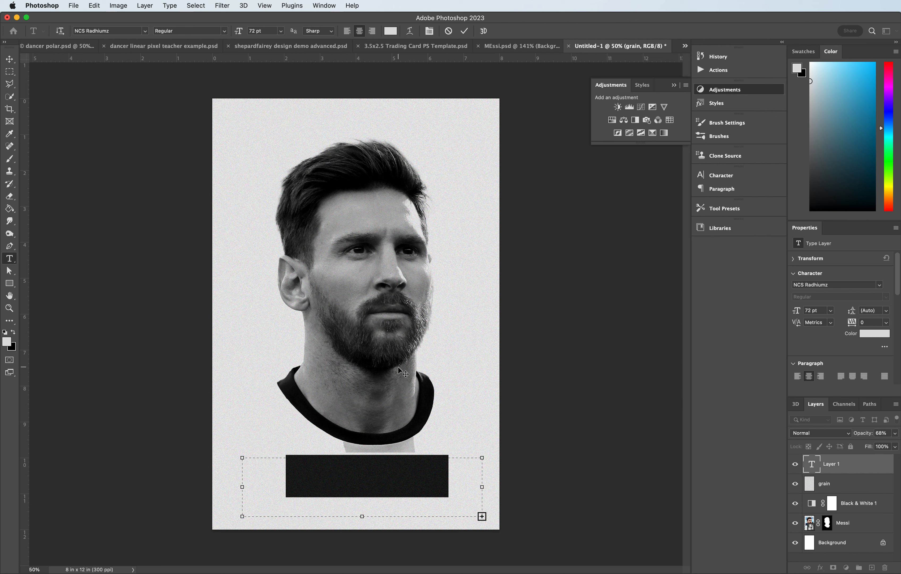
{"action": "key", "text": "BackSpace"}
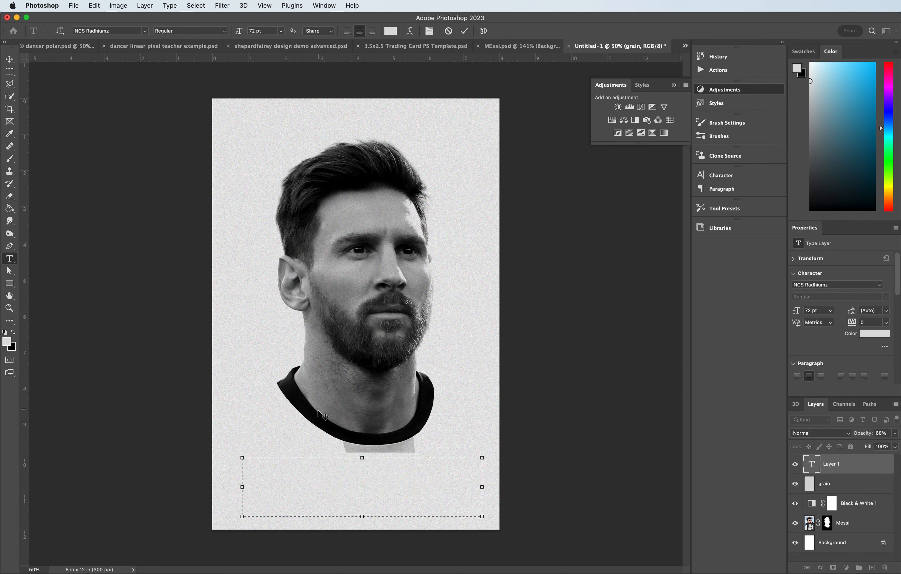
- Set the text colour to black, 000000
{"action": "left_click", "coordinate": [391, 31]}
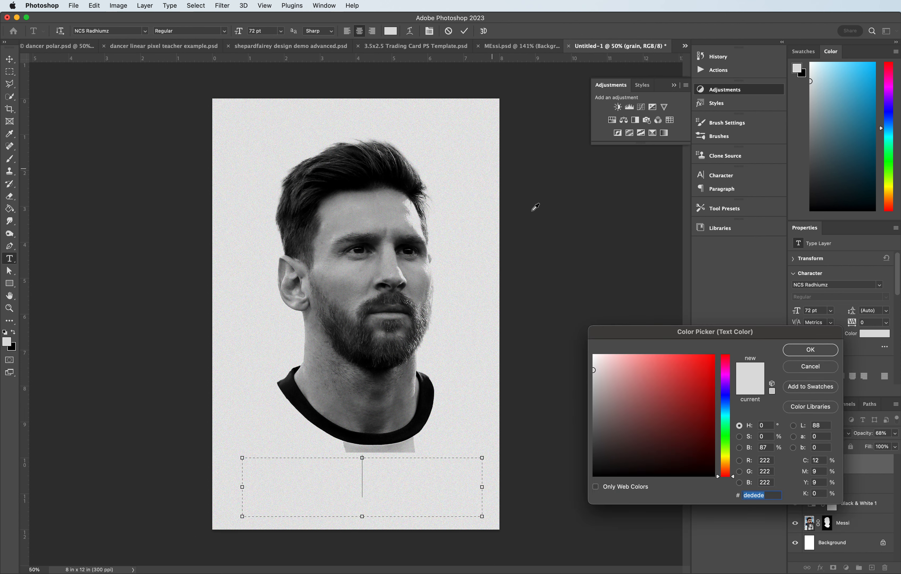
{"action": "left_click_drag", "start_coordinate": [616, 462], "coordinate": [593, 497]}
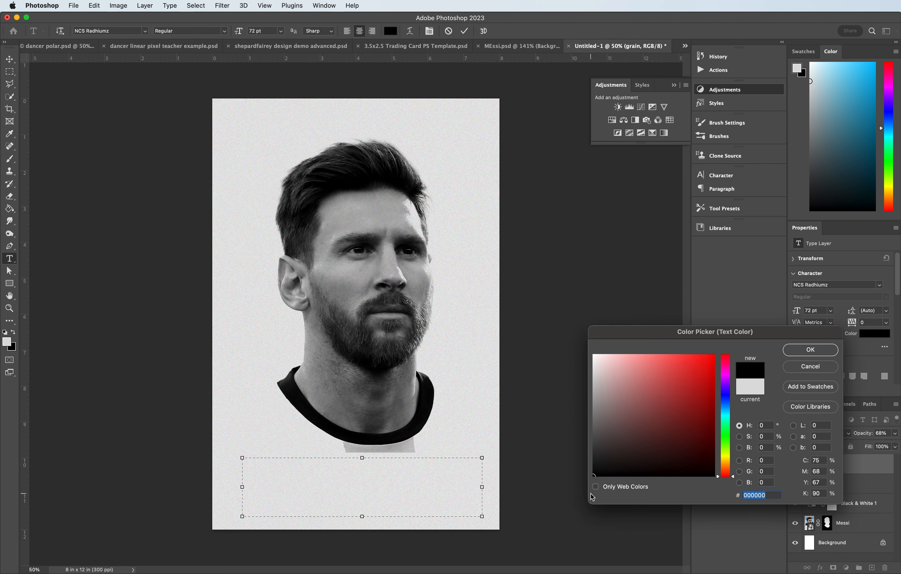
{"action": "left_click", "coordinate": [811, 352]}
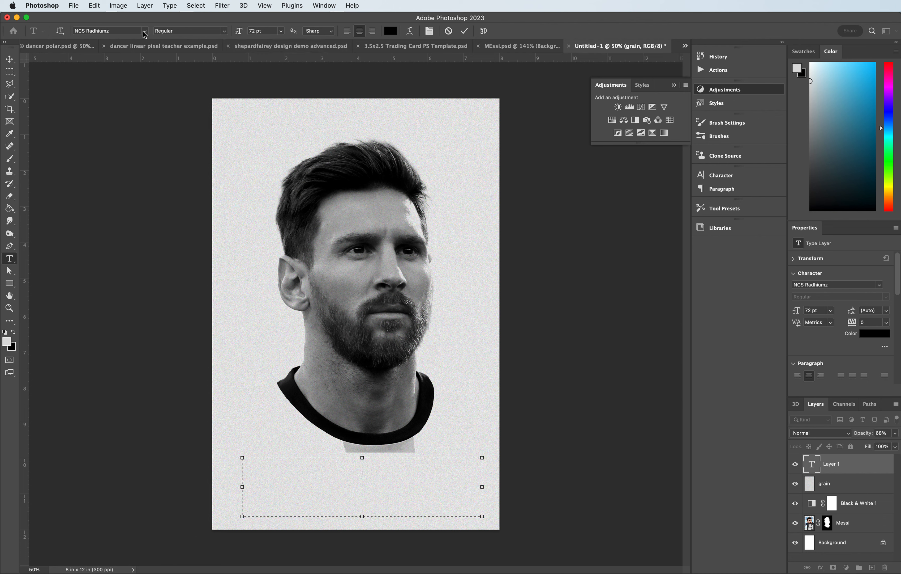
- Widen the text box slightly, enter the title MESSI, and commit the text
{"action": "left_click", "coordinate": [112, 31]}
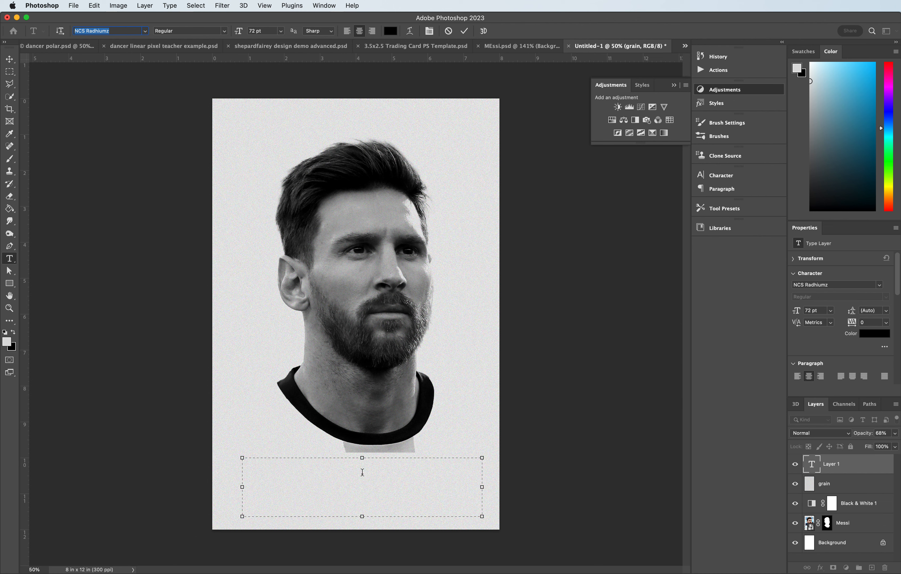
{"action": "left_click_drag", "start_coordinate": [484, 517], "coordinate": [495, 518]}
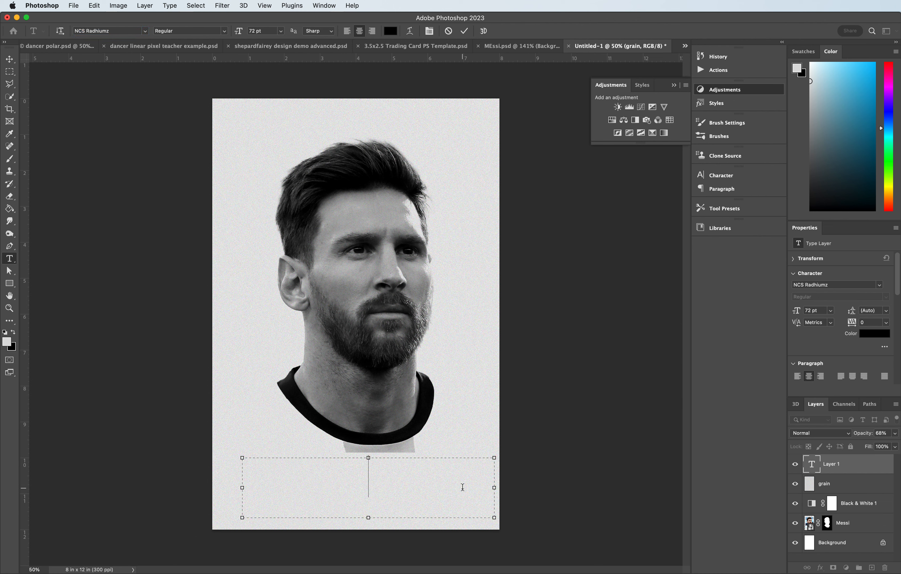
{"action": "type", "text": "MESSS"}
{"action": "key", "text": "BackSpace"}
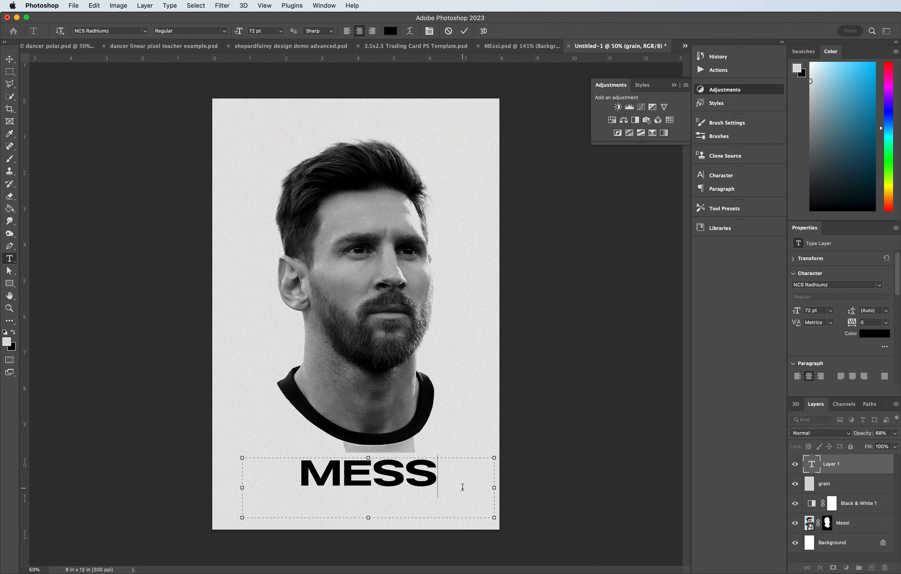
{"action": "type", "text": "I"}
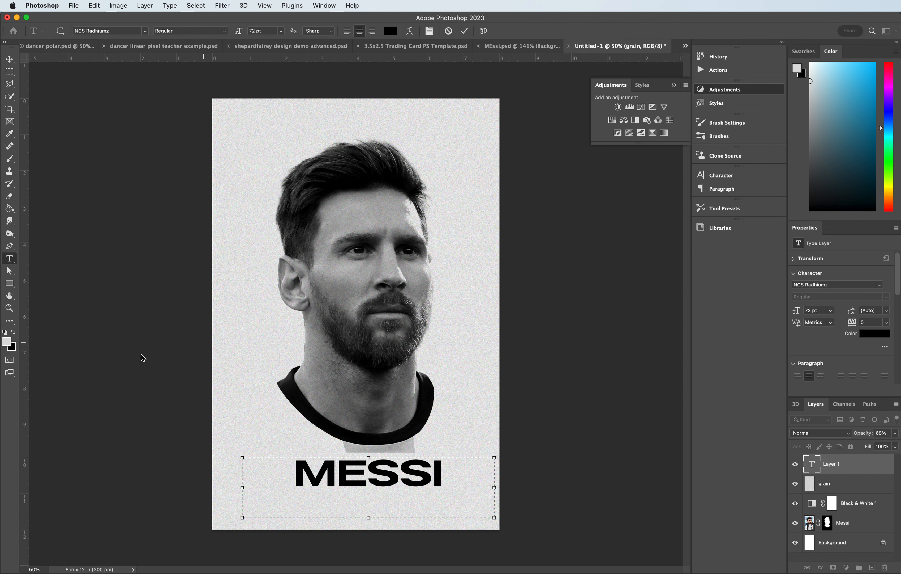
{"action": "left_click", "coordinate": [10, 60]}
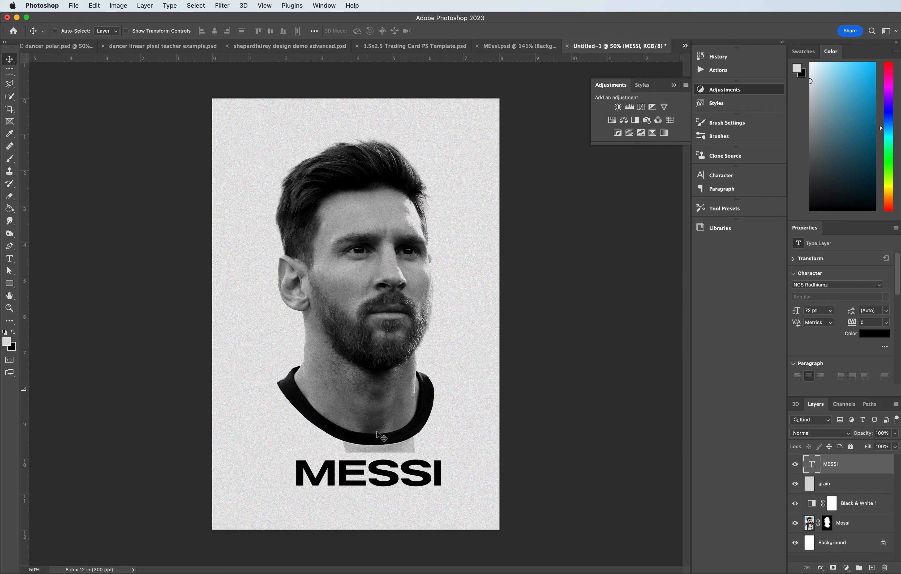
- Move the MESSI title up over the face and rotate it 90° so it reads vertically
{"action": "left_click_drag", "start_coordinate": [381, 472], "coordinate": [312, 293]}
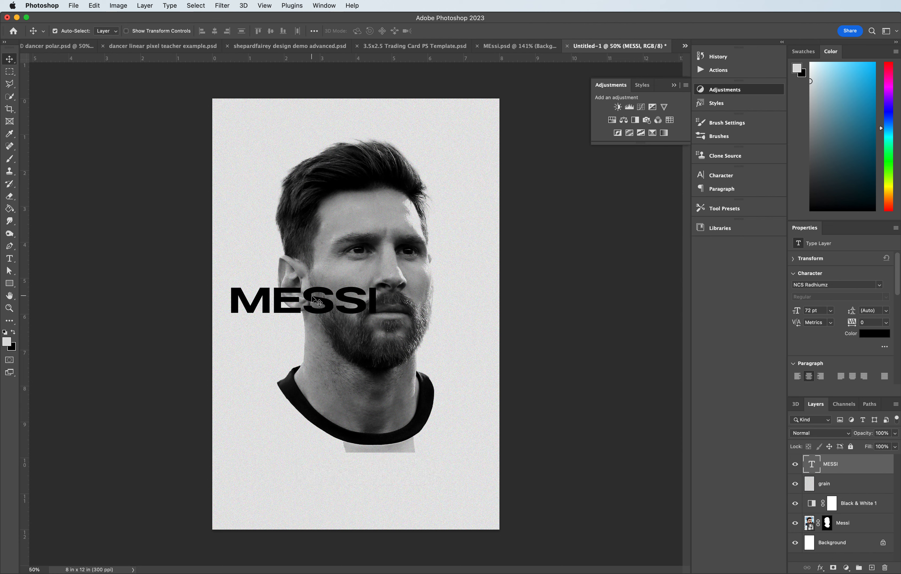
{"action": "key", "text": "ctrl+t"}
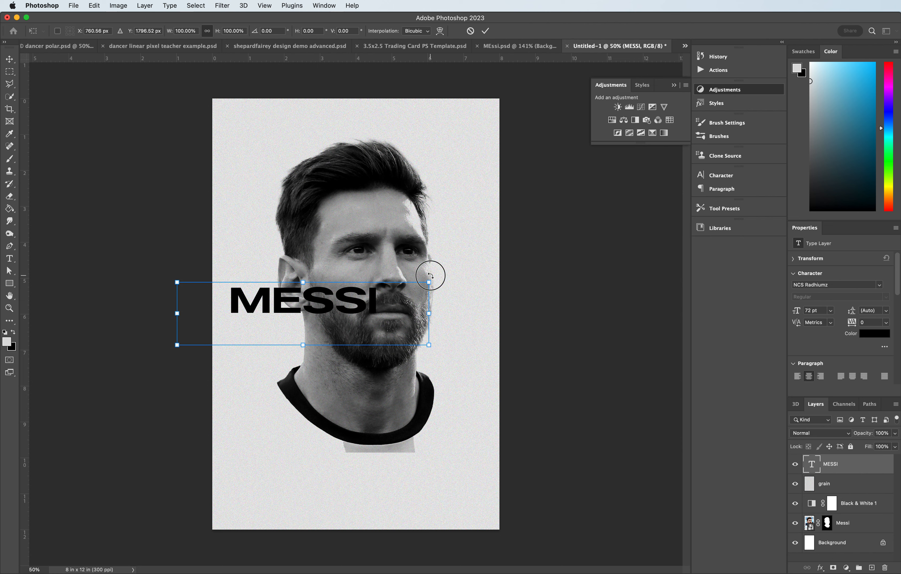
{"action": "left_click_drag", "start_coordinate": [432, 272], "coordinate": [321, 387]}
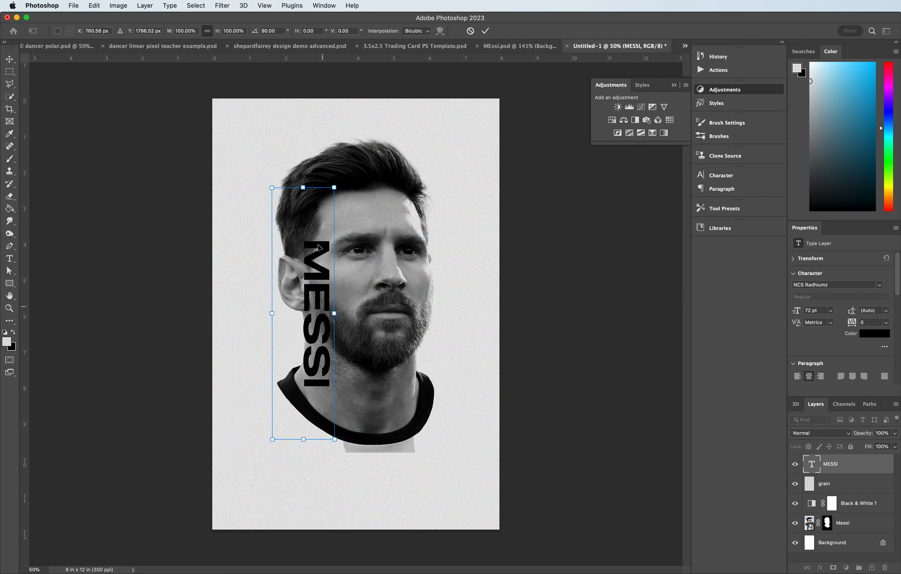
- Scale the vertical title up to about 177% and position it over the left side of the face
{"action": "left_click_drag", "start_coordinate": [272, 187], "coordinate": [113, 45]}
{"action": "left_click_drag", "start_coordinate": [306, 168], "coordinate": [328, 223]}
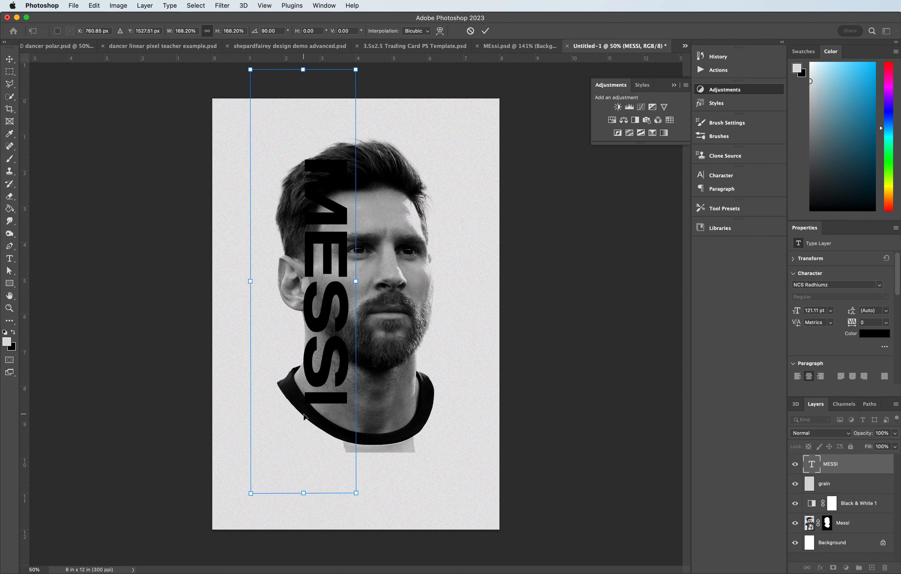
{"action": "left_click_drag", "start_coordinate": [251, 493], "coordinate": [246, 504]}
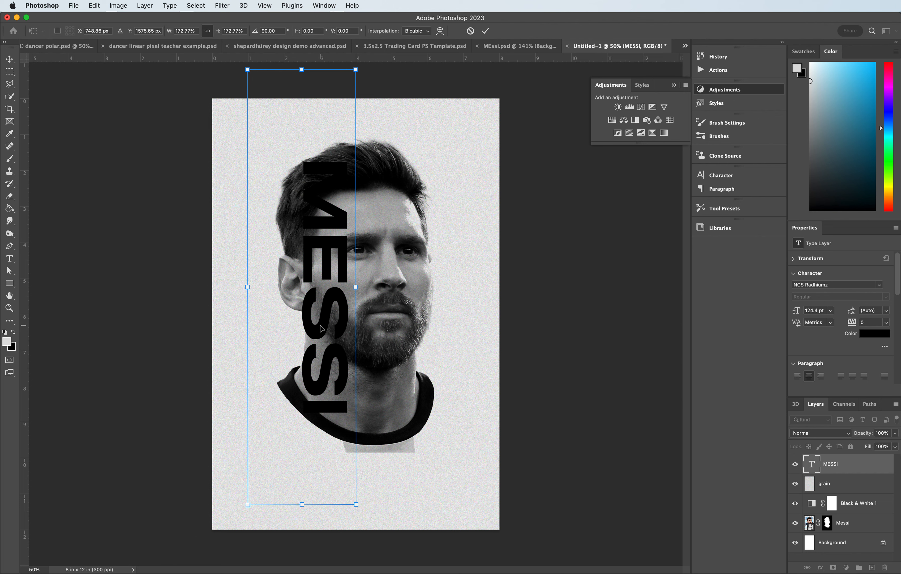
{"action": "left_click_drag", "start_coordinate": [317, 328], "coordinate": [313, 330]}
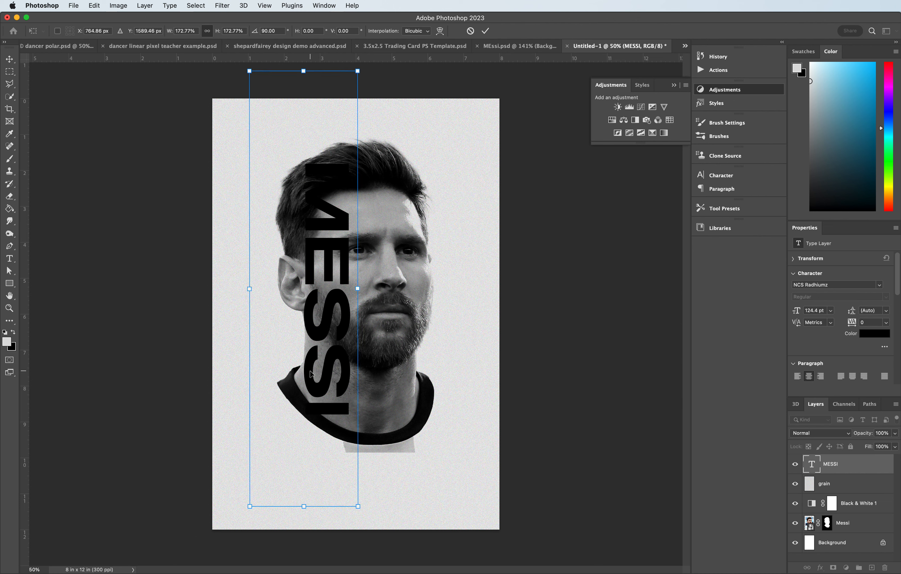
{"action": "left_click_drag", "start_coordinate": [310, 373], "coordinate": [309, 375]}
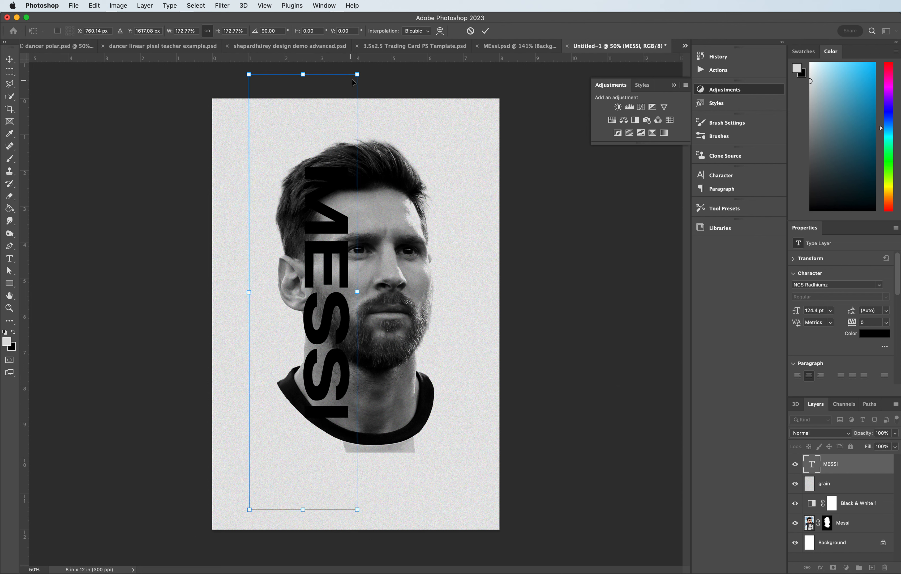
{"action": "left_click_drag", "start_coordinate": [357, 75], "coordinate": [360, 67]}
{"action": "key", "text": "Left"}
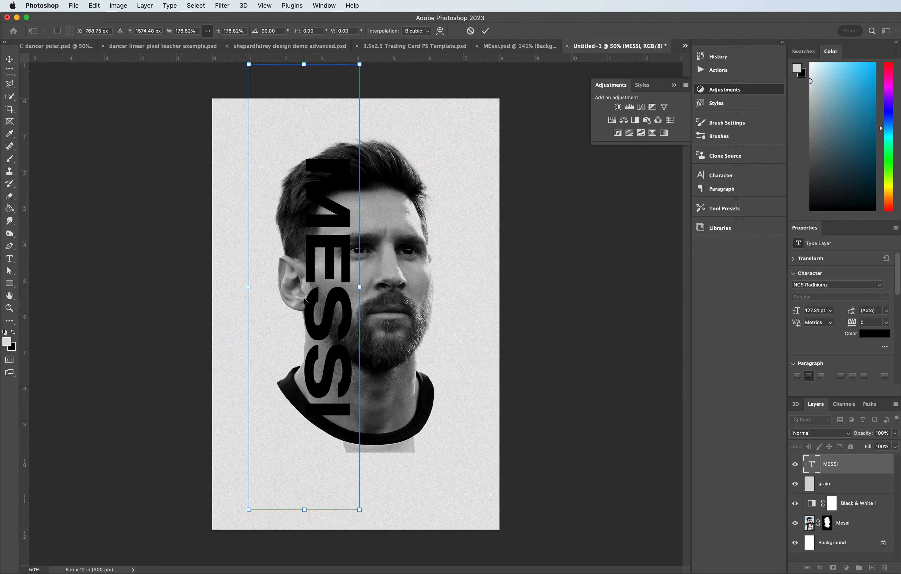
{"action": "key", "text": "Left"}
{"action": "key", "text": "Left"}
{"action": "key", "text": "Left"}
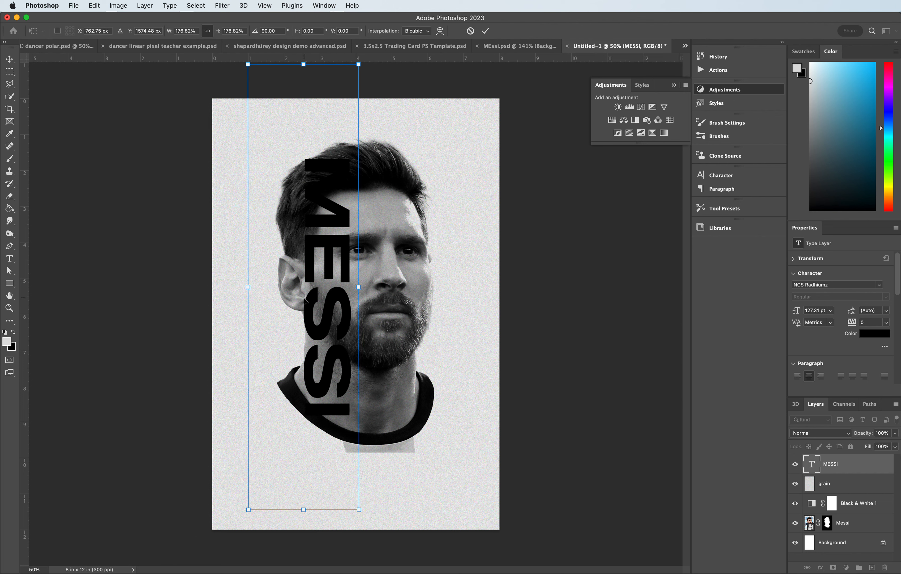
{"action": "key", "text": "Return"}
- Set the title text colour to light blue a5e6fc
{"action": "key", "text": "t"}
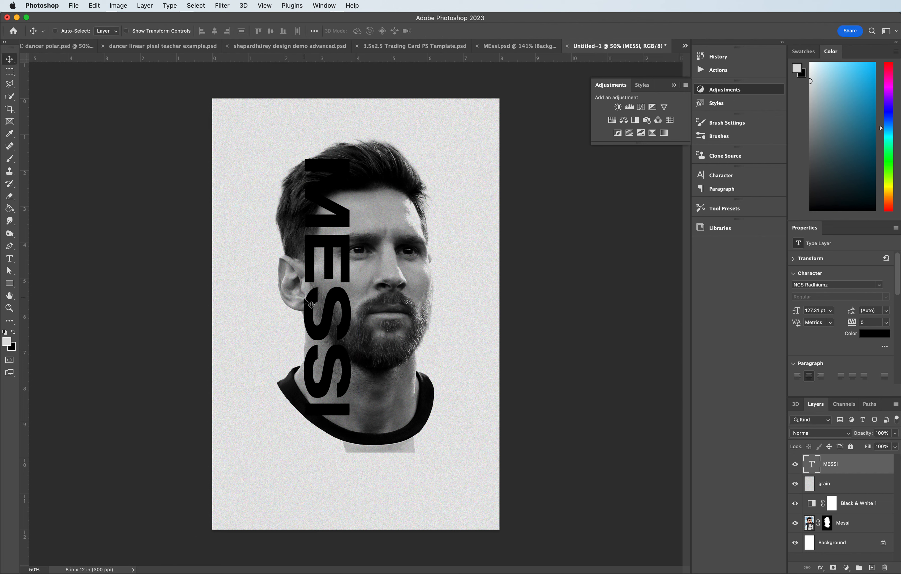
{"action": "double_click", "coordinate": [313, 251]}
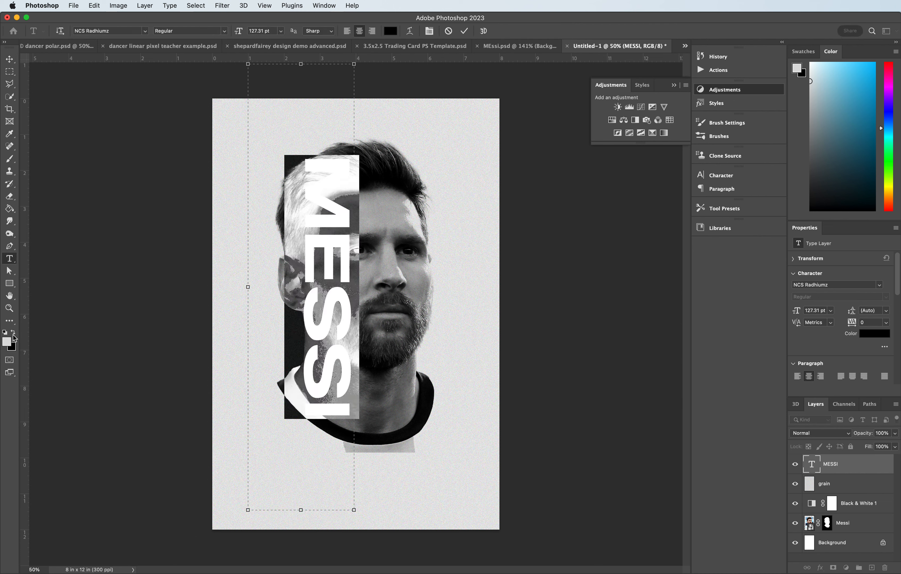
{"action": "left_click", "coordinate": [11, 343]}
{"action": "left_click_drag", "start_coordinate": [605, 377], "coordinate": [636, 355]}
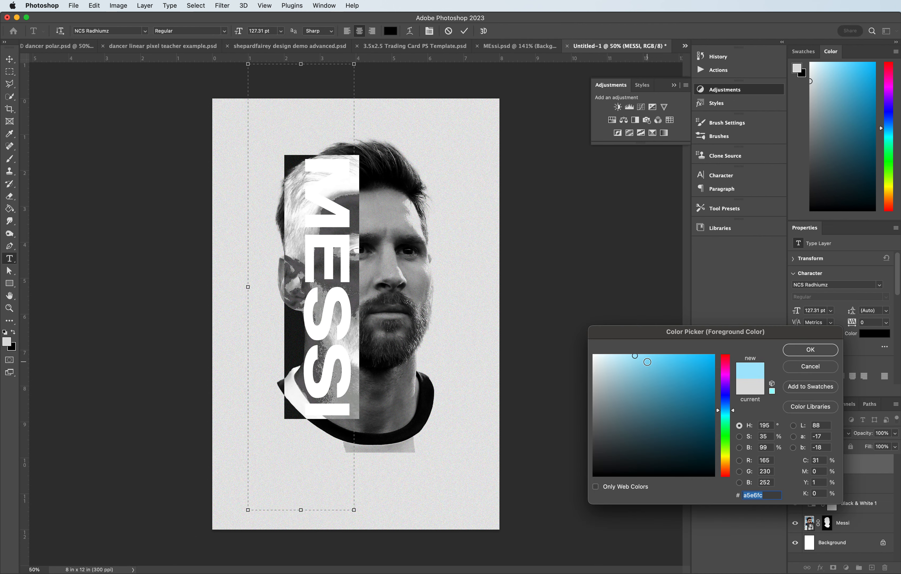
{"action": "left_click", "coordinate": [802, 350]}
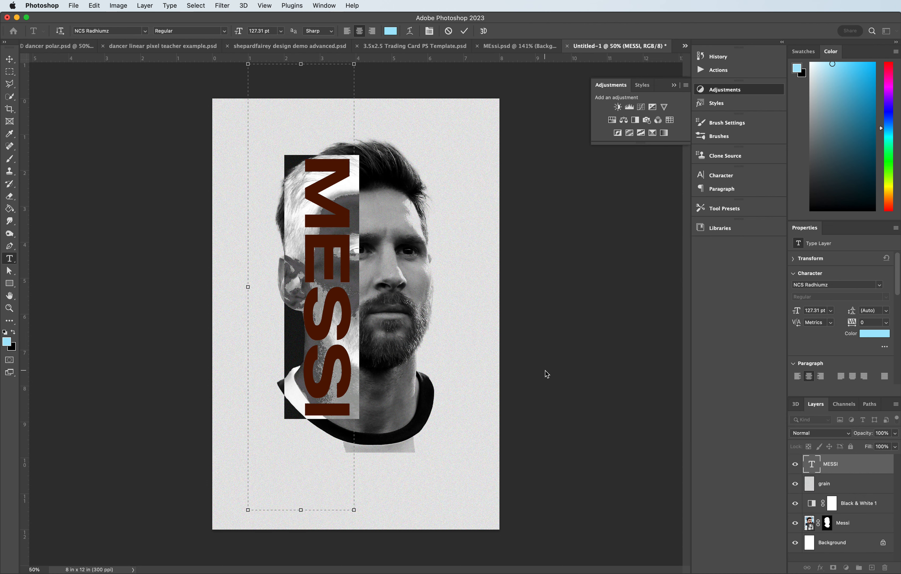
{"action": "left_click", "coordinate": [10, 60]}
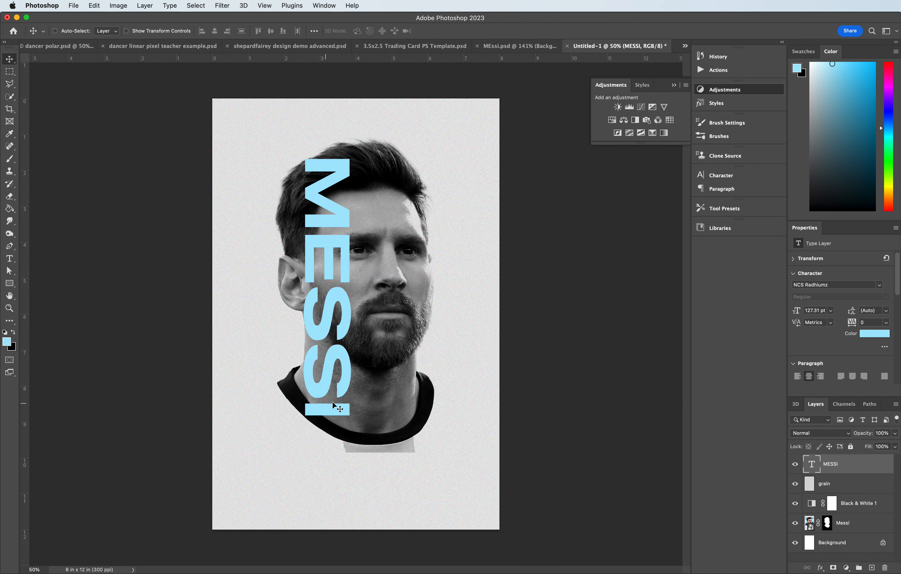
- Nudge the title down slightly
{"action": "key", "text": "Down"}
{"action": "key", "text": "Down"}
{"action": "key", "text": "Down"}
{"action": "key", "text": "Down"}
{"action": "key", "text": "Down"}
{"action": "key", "text": "Down"}
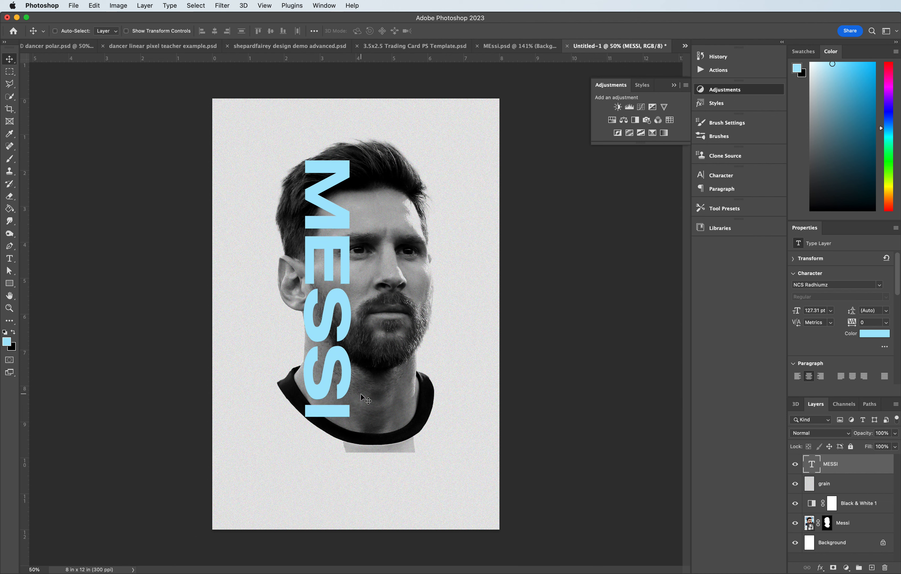
{"action": "key", "text": "Up"}
- Duplicate the Messi layer as Messi copy
{"action": "right_click", "coordinate": [852, 523]}
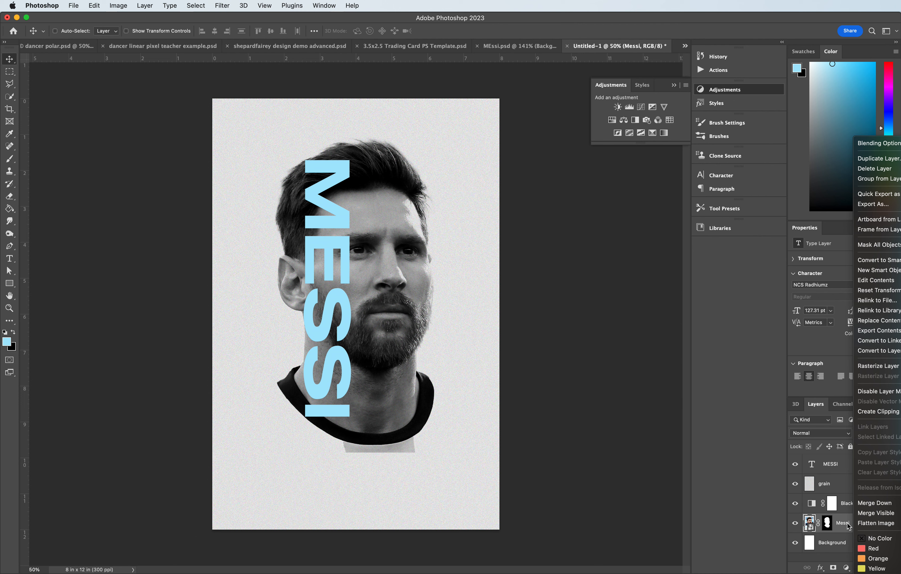
{"action": "left_click", "coordinate": [850, 526]}
{"action": "right_click", "coordinate": [857, 527]}
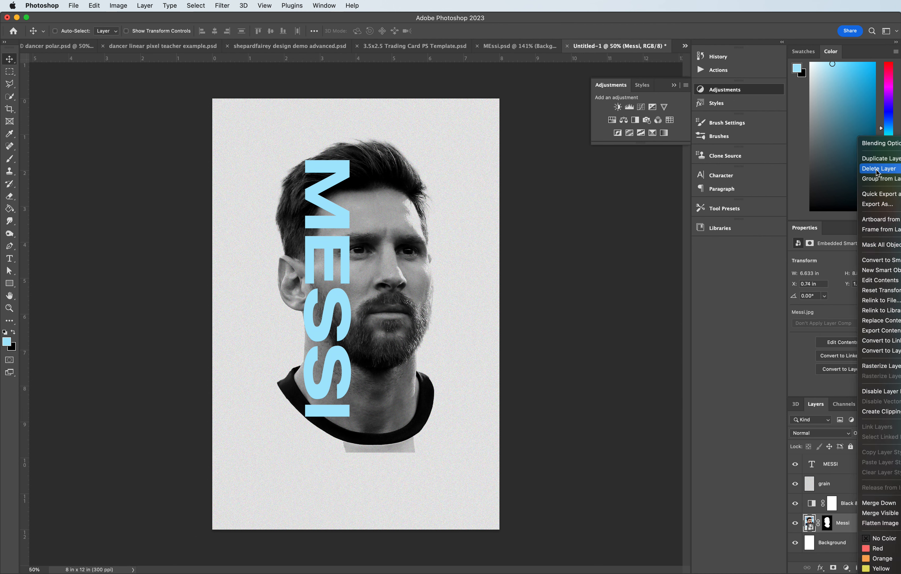
{"action": "left_click", "coordinate": [878, 158]}
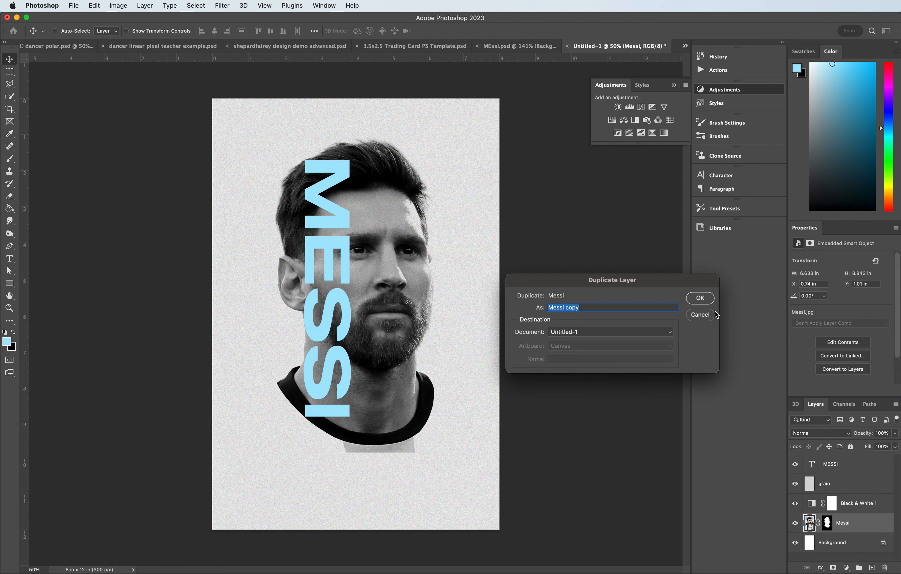
{"action": "left_click", "coordinate": [701, 298]}
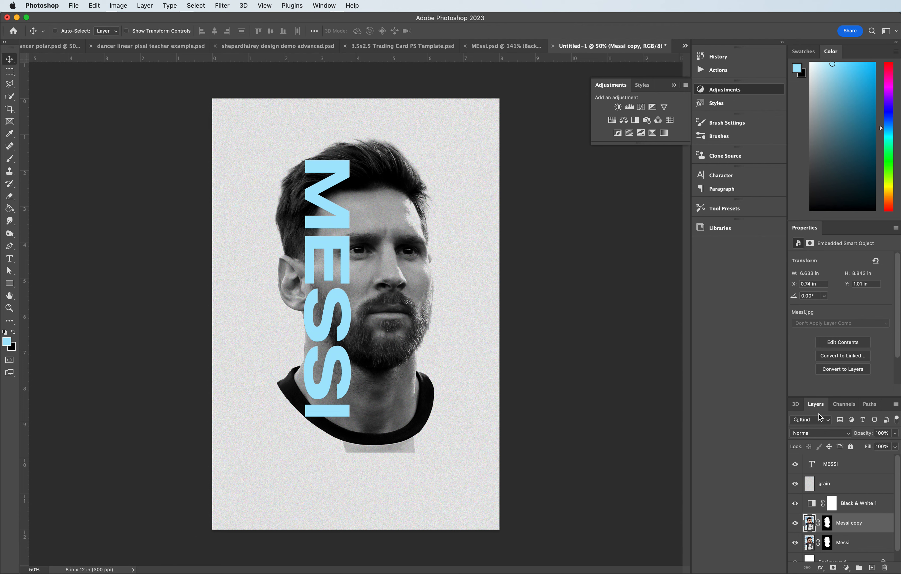
{"action": "right_click", "coordinate": [837, 524]}
{"action": "right_click", "coordinate": [829, 521]}
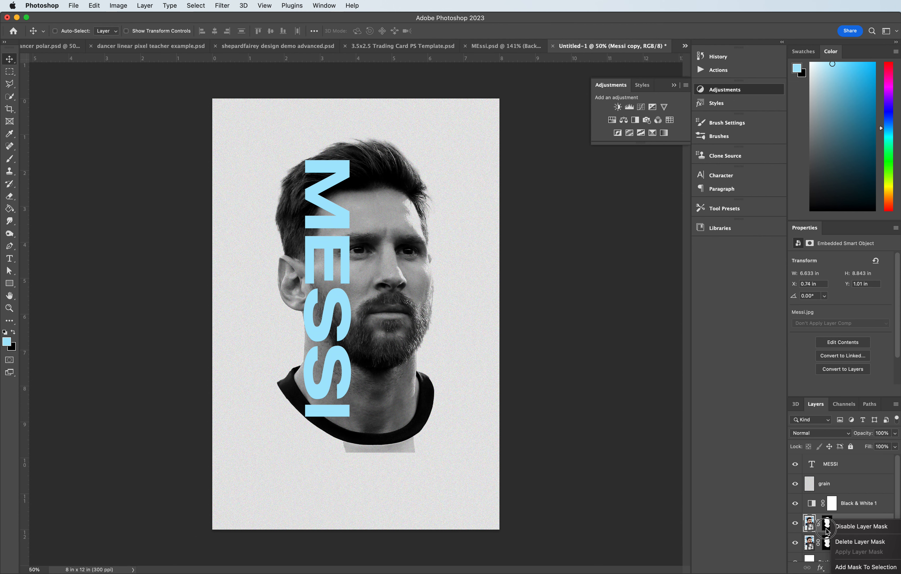
{"action": "left_click", "coordinate": [826, 528]}
{"action": "double_click", "coordinate": [828, 525]}
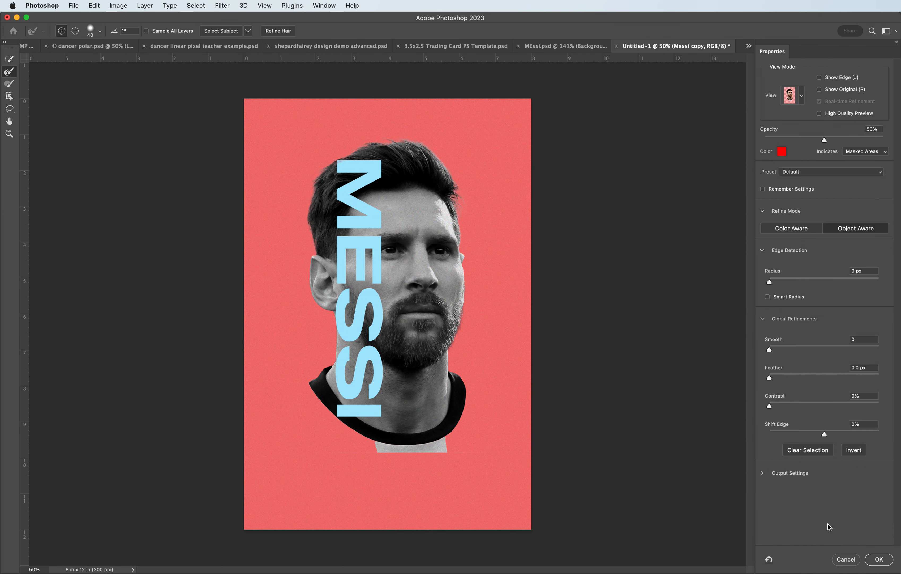
{"action": "left_click", "coordinate": [853, 557]}
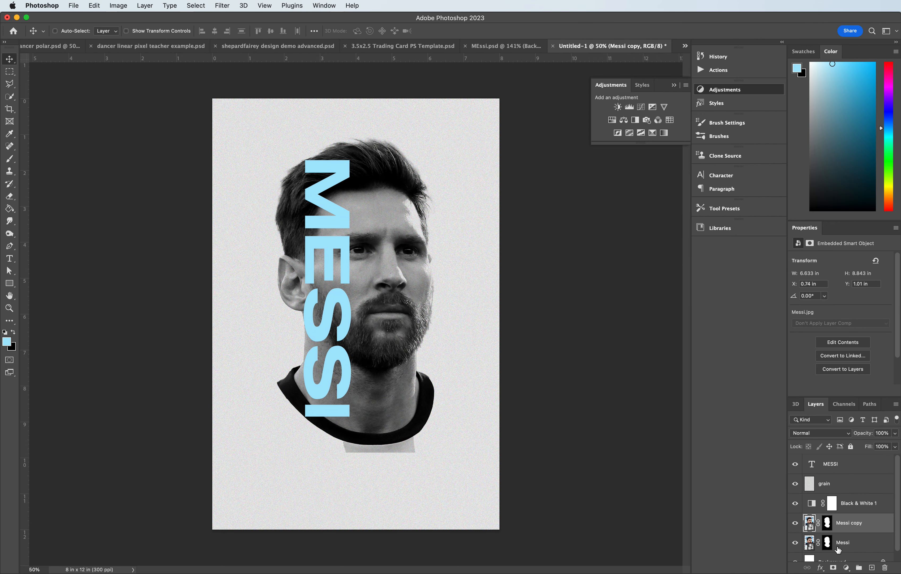
- Rasterize the Messi copy layer
{"action": "right_click", "coordinate": [827, 527]}
{"action": "left_click", "coordinate": [848, 519]}
{"action": "right_click", "coordinate": [828, 527]}
{"action": "left_click", "coordinate": [835, 517]}
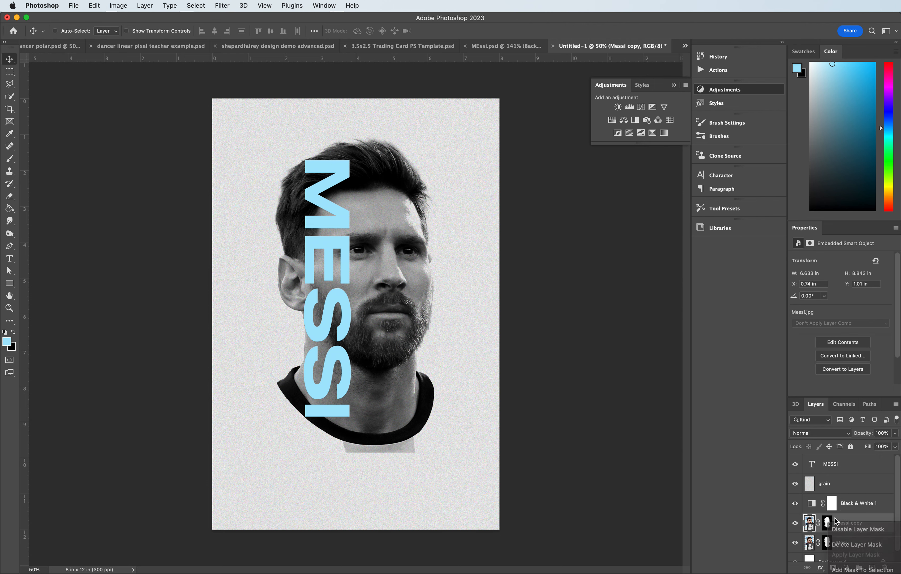
{"action": "right_click", "coordinate": [814, 523]}
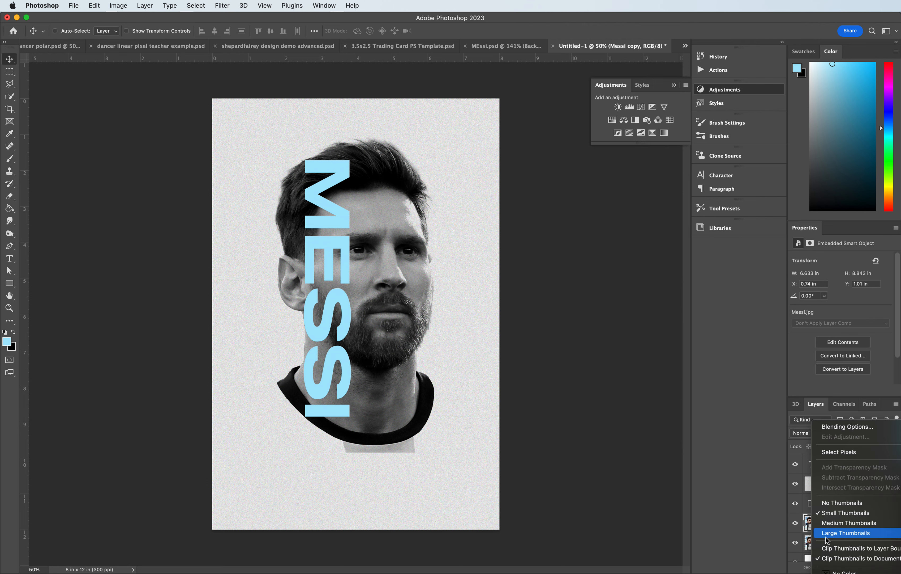
{"action": "left_click", "coordinate": [813, 526]}
{"action": "right_click", "coordinate": [846, 525]}
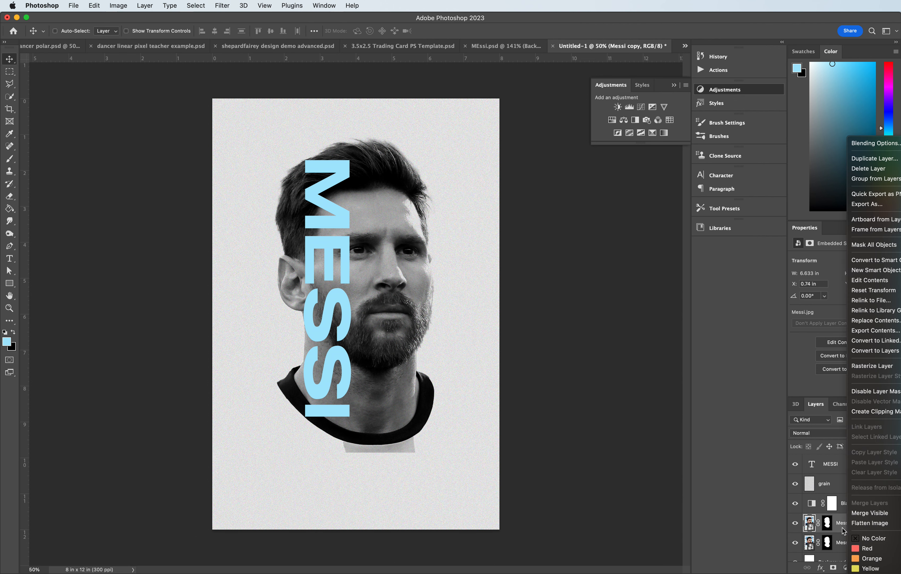
{"action": "left_click", "coordinate": [843, 527]}
{"action": "right_click", "coordinate": [844, 523]}
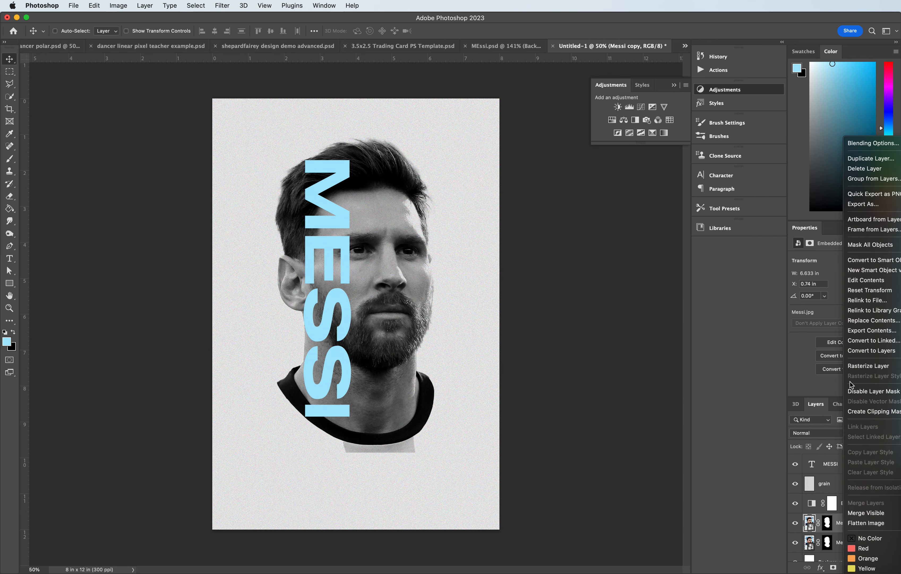
{"action": "left_click", "coordinate": [853, 366]}
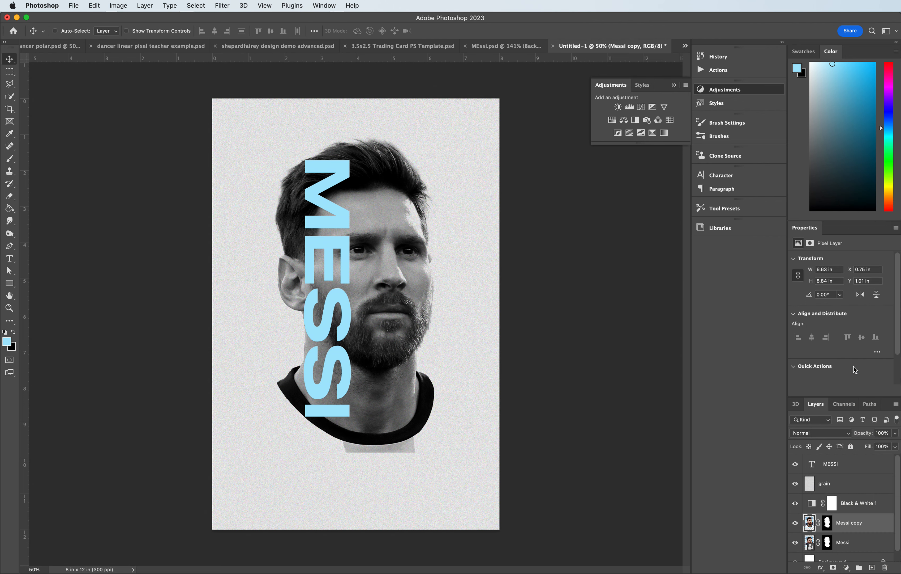
- Apply the layer mask on the Messi copy layer
{"action": "right_click", "coordinate": [829, 520]}
{"action": "left_click", "coordinate": [842, 519]}
{"action": "double_click", "coordinate": [829, 522]}
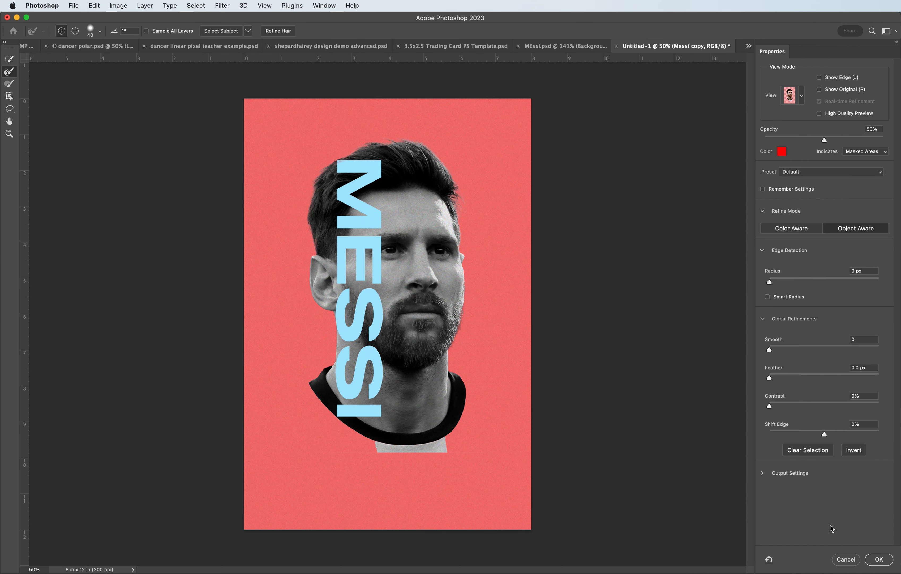
{"action": "left_click", "coordinate": [846, 559]}
{"action": "right_click", "coordinate": [829, 524]}
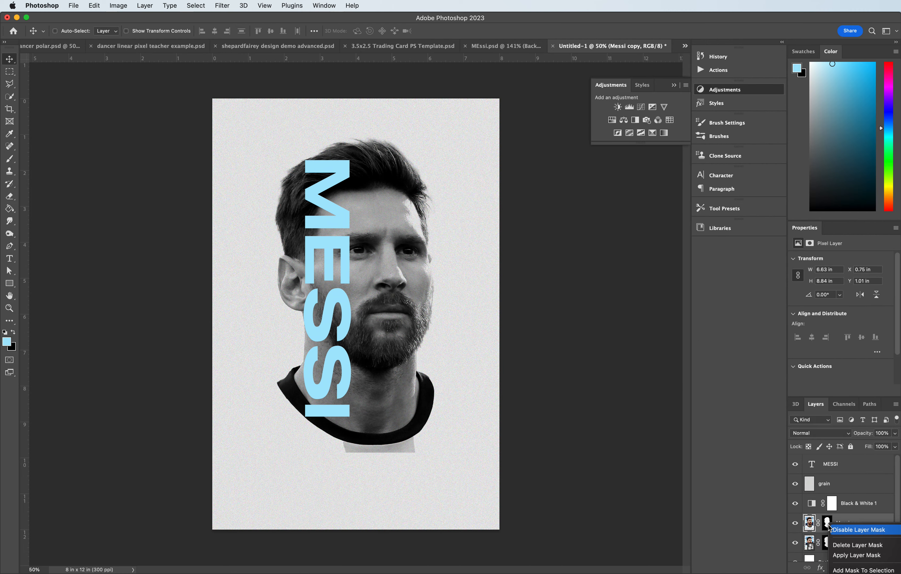
{"action": "left_click", "coordinate": [835, 554]}
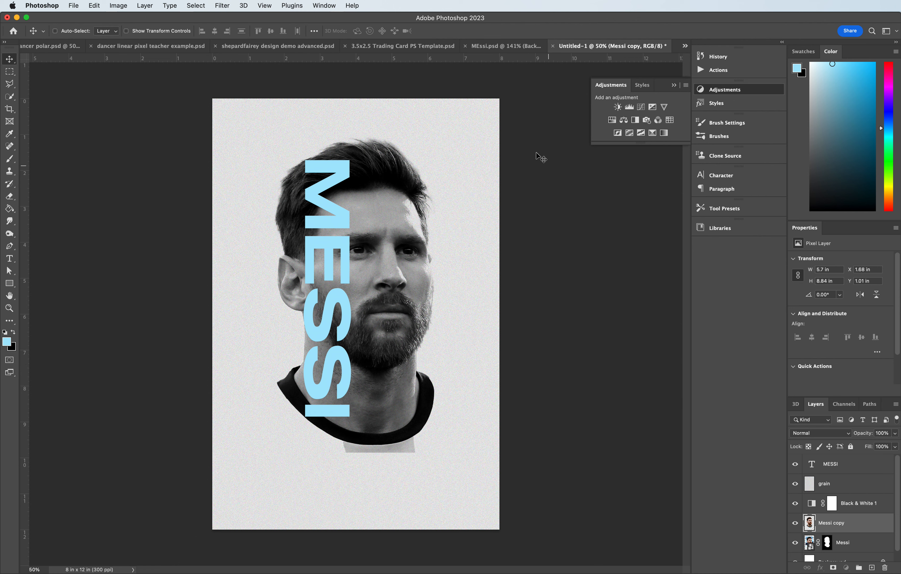
- Examine the layer stack of the reference MEssi.psd poster
{"action": "left_click", "coordinate": [506, 46]}
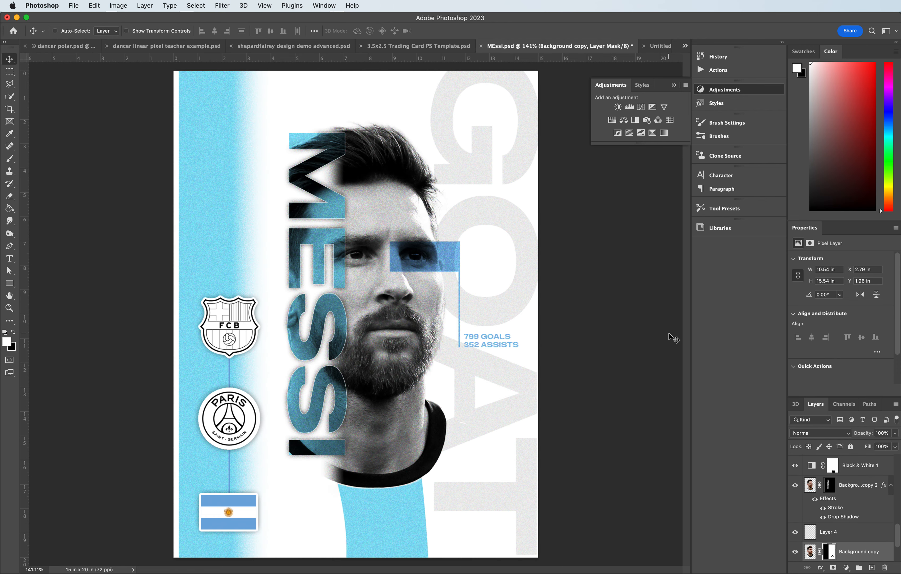
{"action": "scroll", "coordinate": [822, 516], "scroll_direction": "down", "scroll_amount": 1}
{"action": "left_click", "coordinate": [823, 515]}
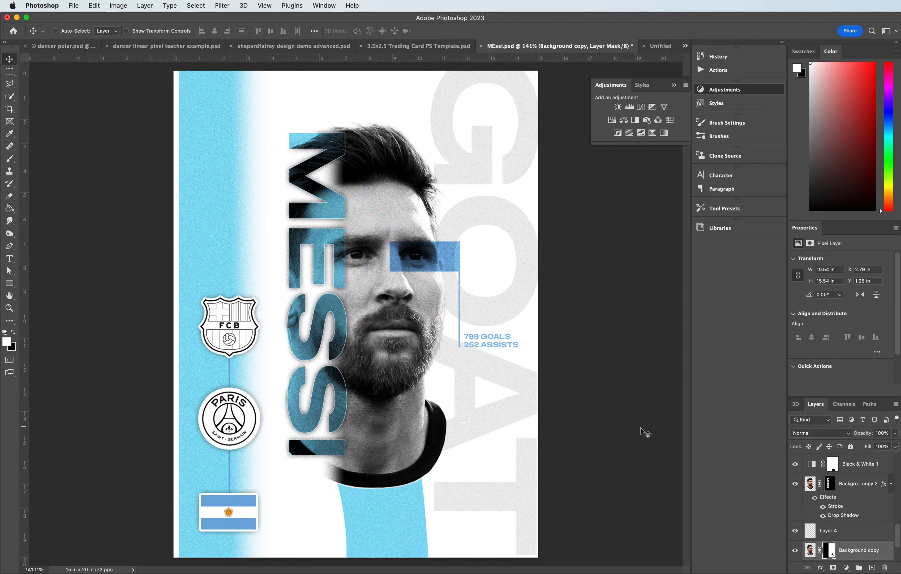
{"action": "scroll", "coordinate": [817, 501], "scroll_direction": "up", "scroll_amount": 5}
{"action": "scroll", "coordinate": [817, 501], "scroll_direction": "up", "scroll_amount": 3}
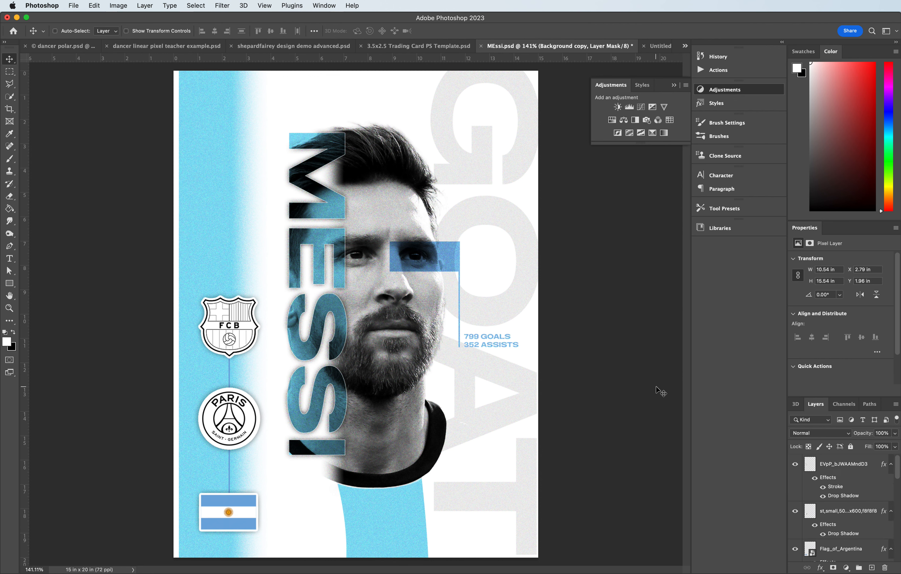
- Add a new layer mask to the Messi copy layer in the working poster
{"action": "left_click", "coordinate": [656, 45]}
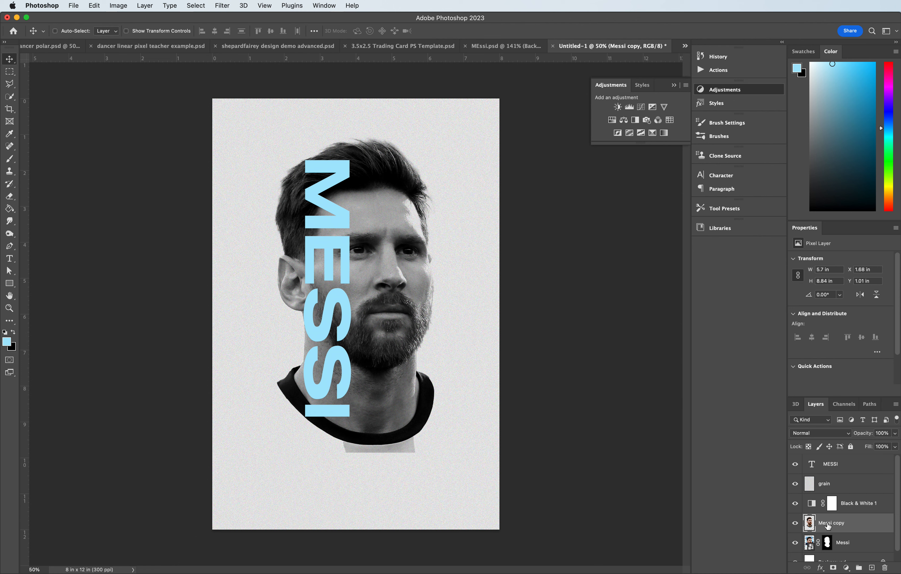
{"action": "left_click", "coordinate": [834, 568]}
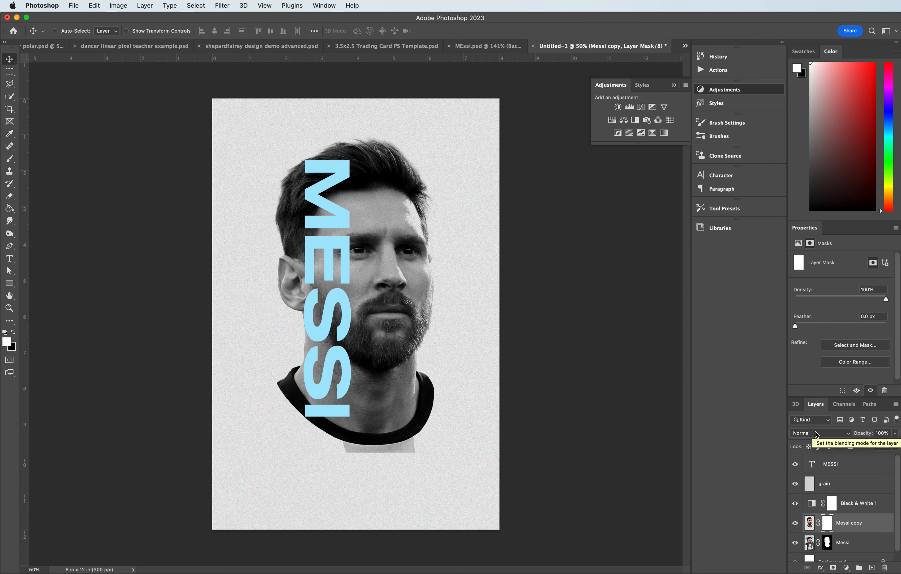
- Load the MESSI text as a selection and hide the MESSI text layer
{"action": "key", "text": "super"}
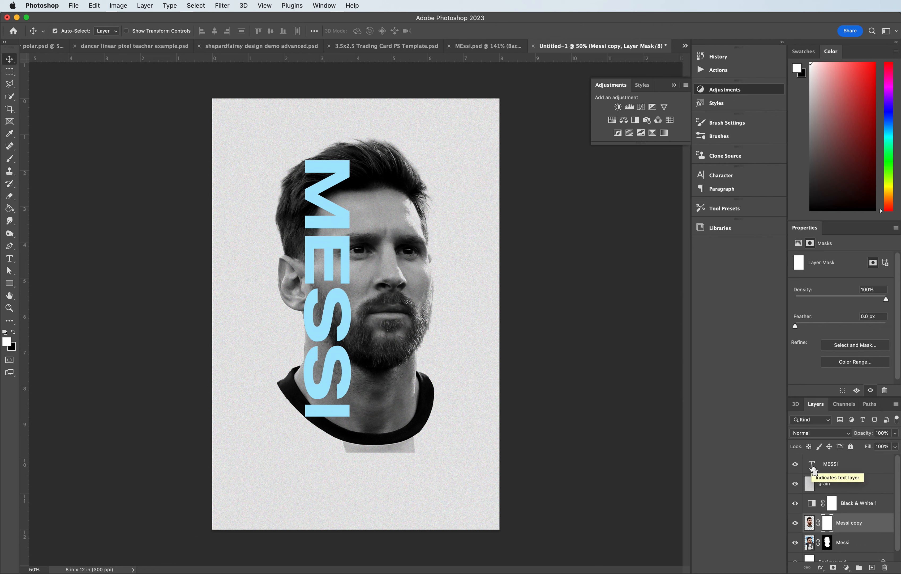
{"action": "left_click", "coordinate": [813, 467], "text": "super"}
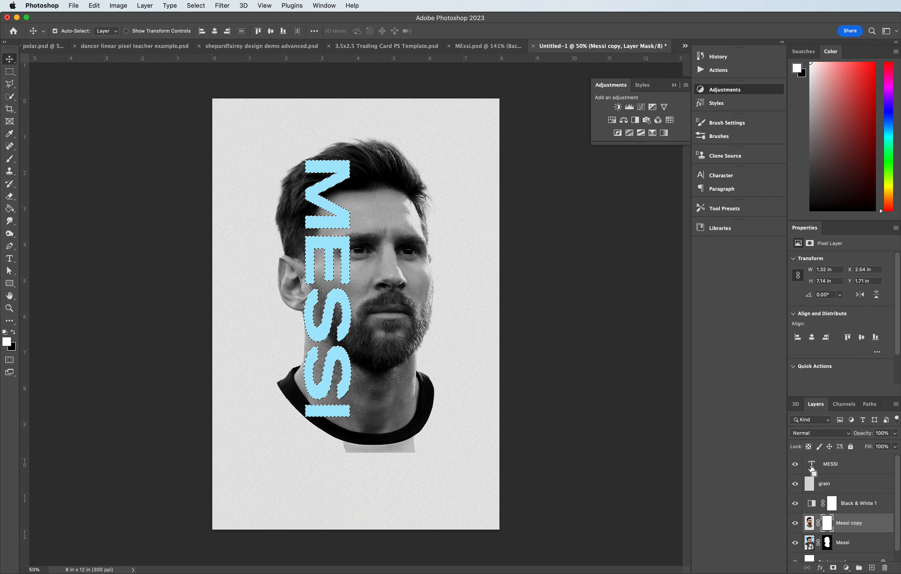
{"action": "left_click", "coordinate": [795, 463]}
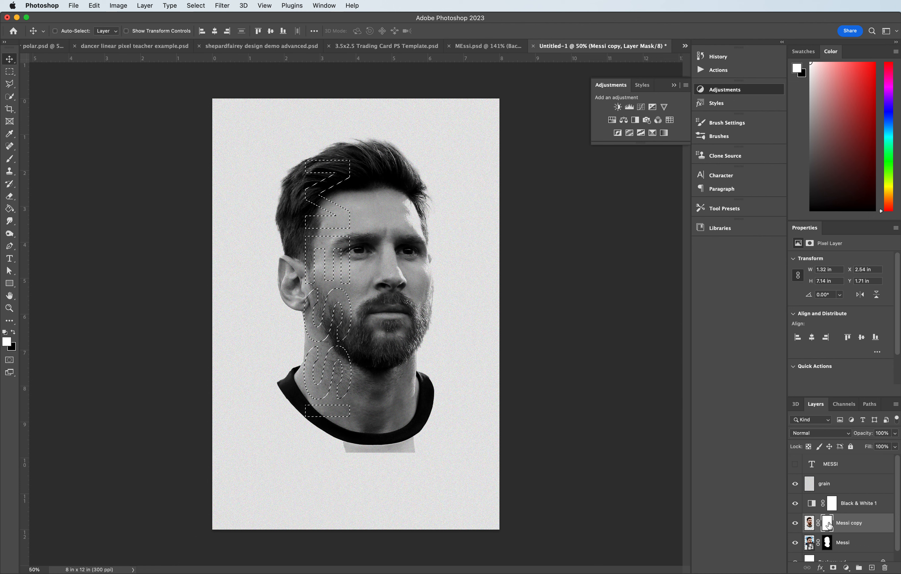
- Rename the Messi copy layer to potrait copy
{"action": "double_click", "coordinate": [850, 523]}
{"action": "type", "text": "potr"}
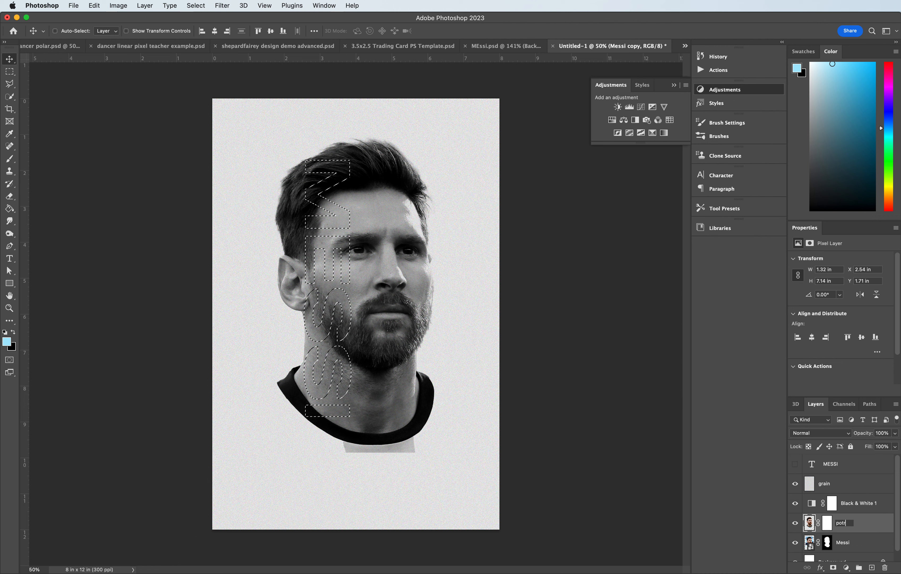
{"action": "type", "text": "ait copy"}
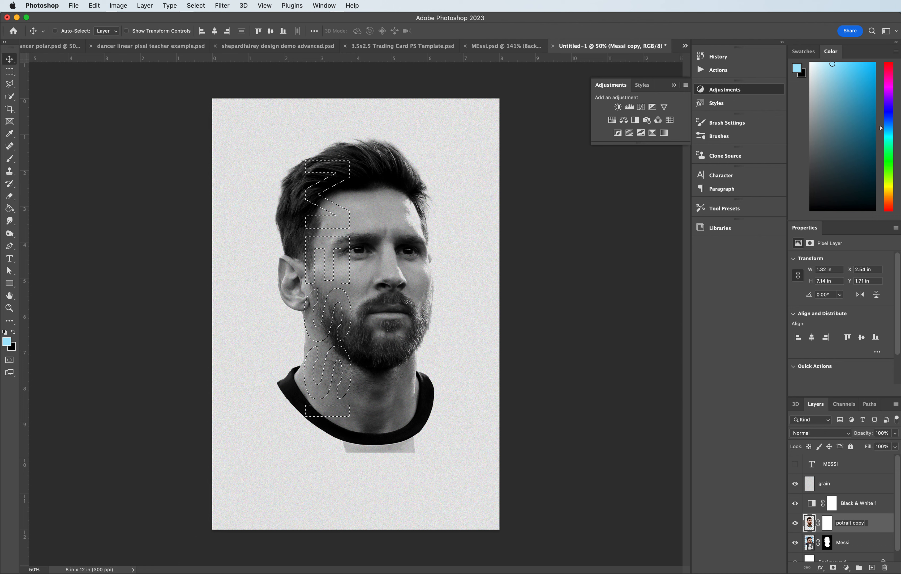
{"action": "key", "text": "Return"}
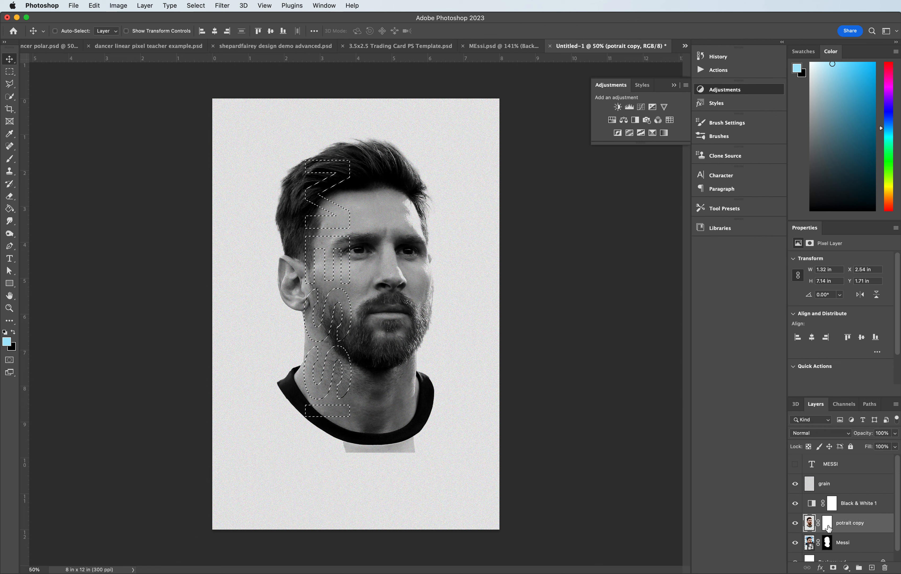
- Invert the selection and delete it from the potrait copy layer mask, leaving only the letters
{"action": "left_click", "coordinate": [828, 523]}
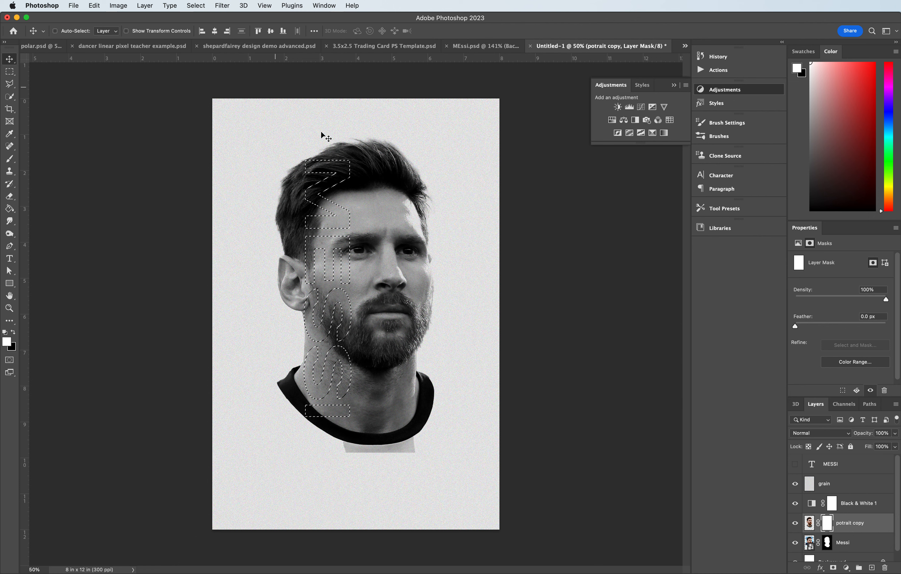
{"action": "left_click", "coordinate": [196, 6]}
{"action": "left_click", "coordinate": [205, 48]}
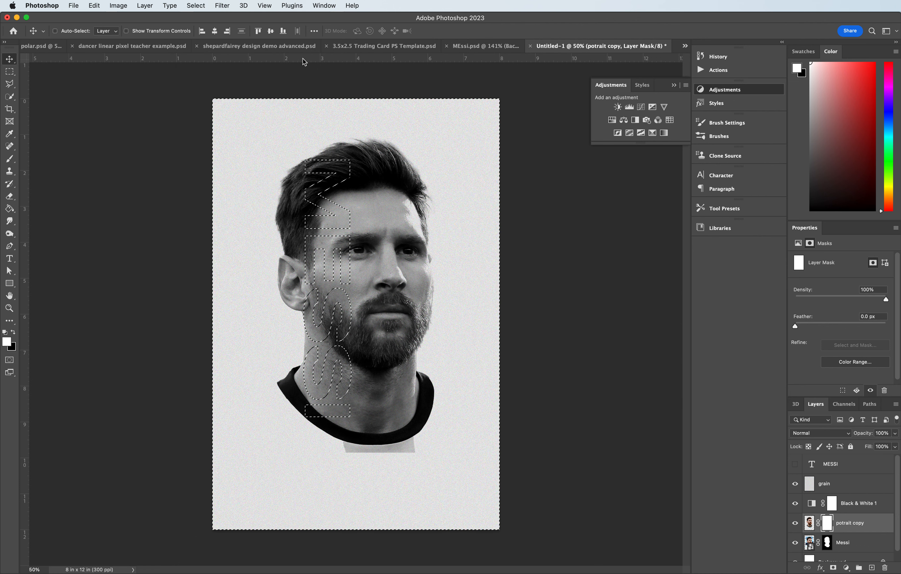
{"action": "key", "text": "Delete"}
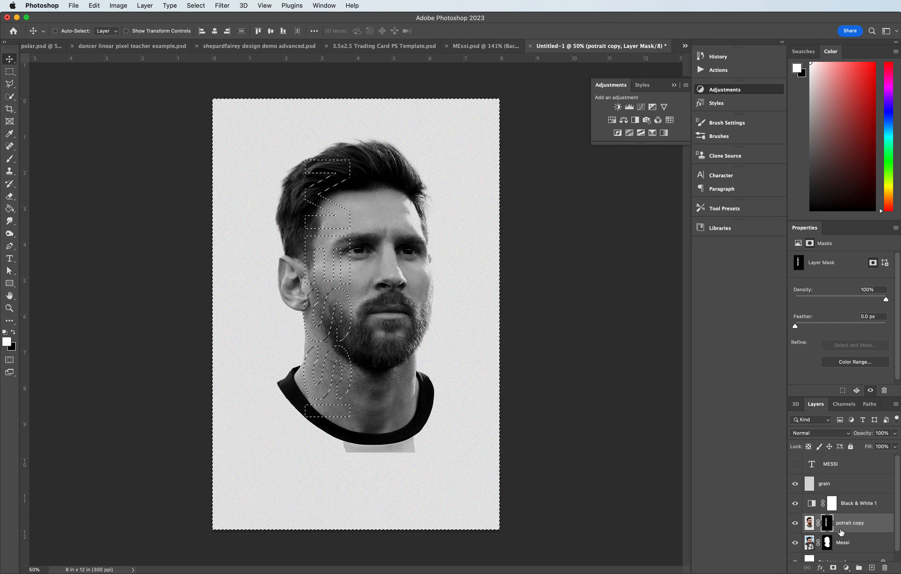
- Hide the Messi layer to preview the letter-shaped mask on potrait copy
{"action": "left_click", "coordinate": [795, 544]}
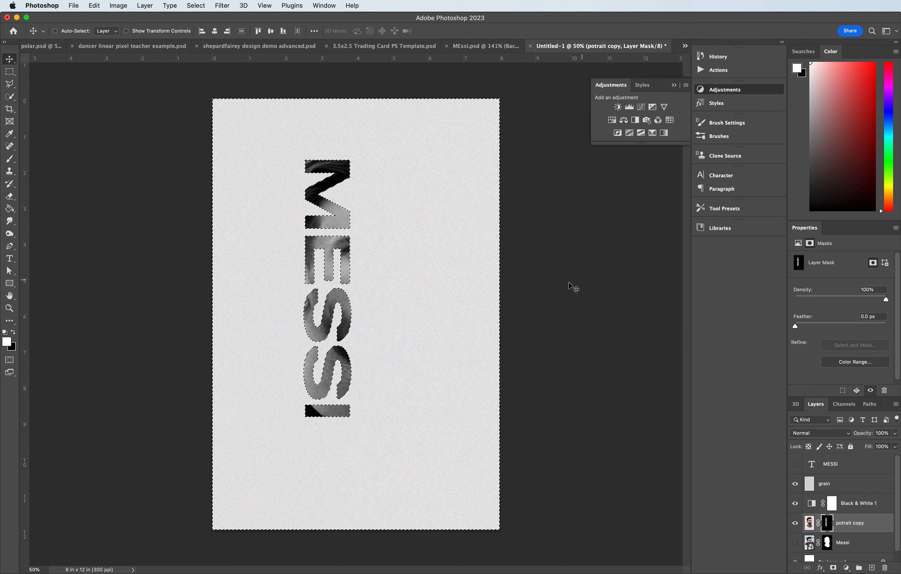
{"action": "left_click", "coordinate": [795, 523]}
{"action": "left_click", "coordinate": [795, 524]}
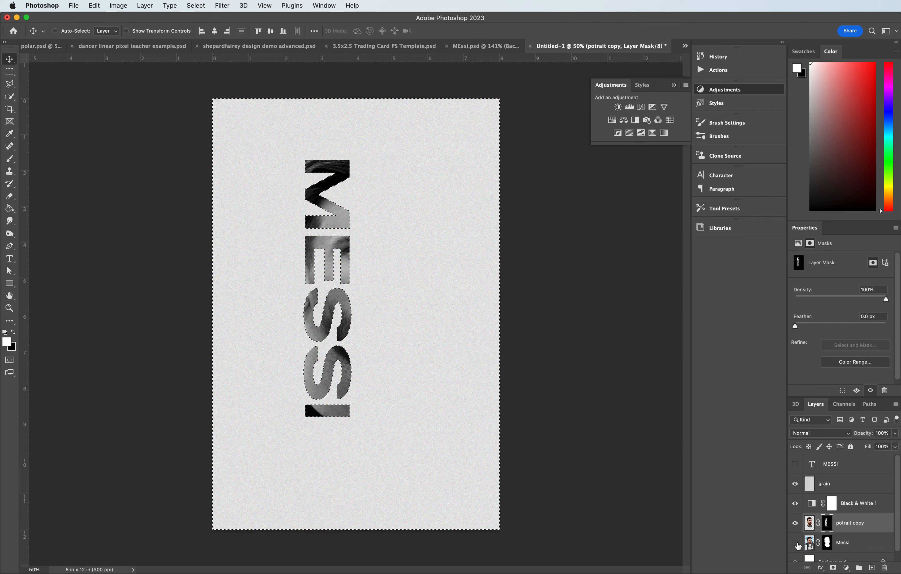
- Show the Messi layer again and duplicate it
{"action": "left_click", "coordinate": [848, 549]}
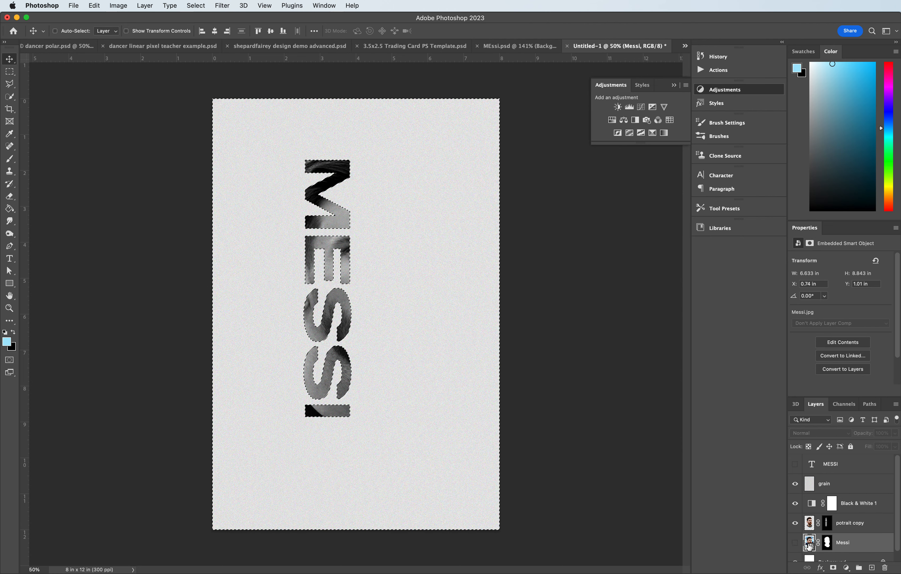
{"action": "left_click", "coordinate": [795, 546]}
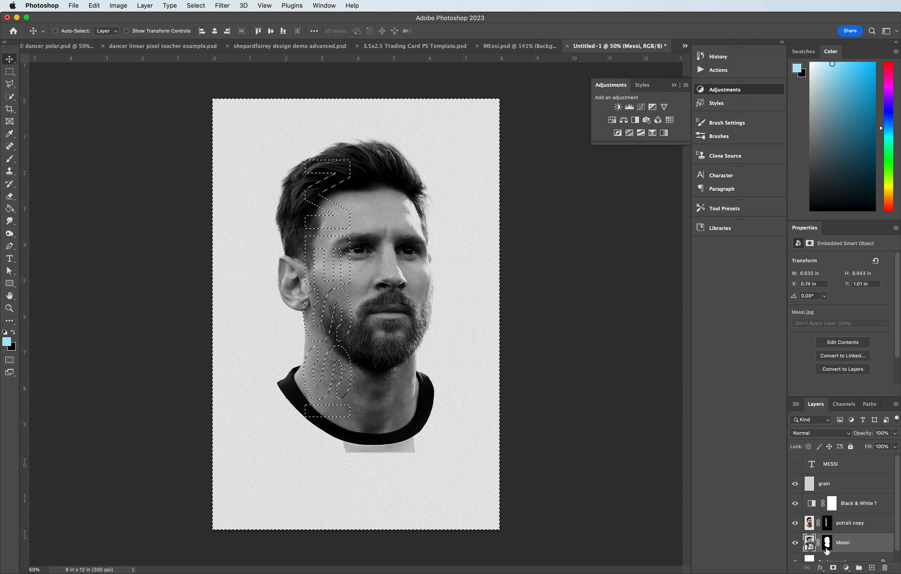
{"action": "scroll", "coordinate": [848, 542], "scroll_direction": "down", "scroll_amount": 1}
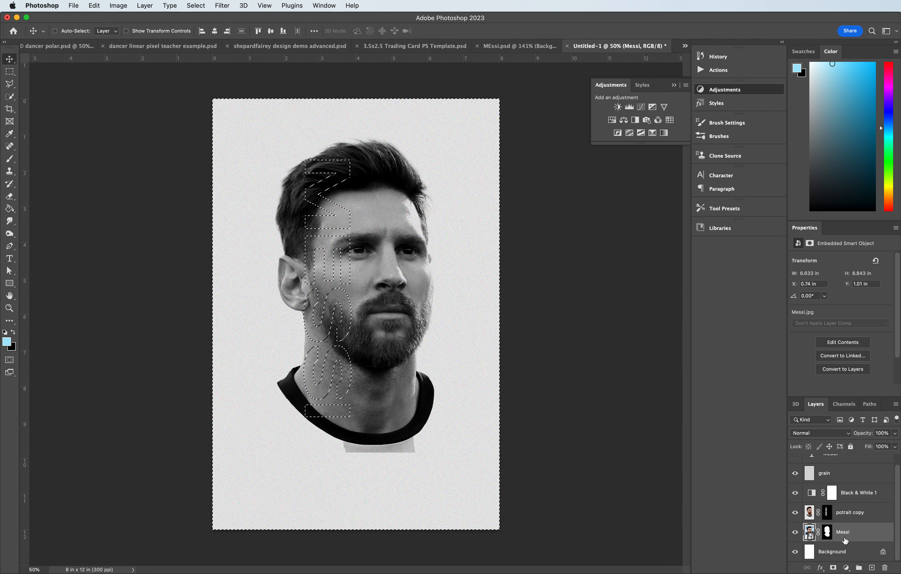
{"action": "right_click", "coordinate": [859, 537]}
{"action": "left_click", "coordinate": [854, 536]}
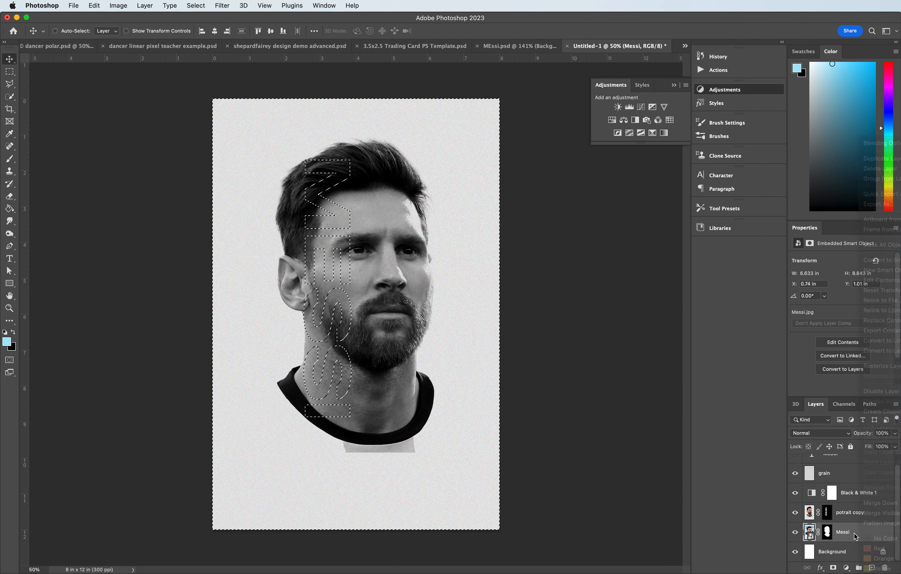
{"action": "right_click", "coordinate": [856, 536]}
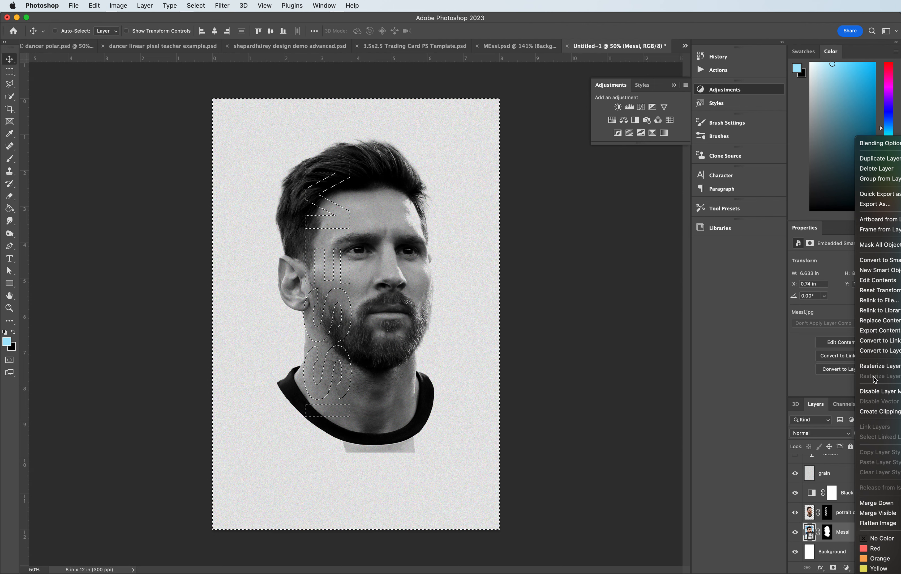
{"action": "left_click", "coordinate": [870, 164]}
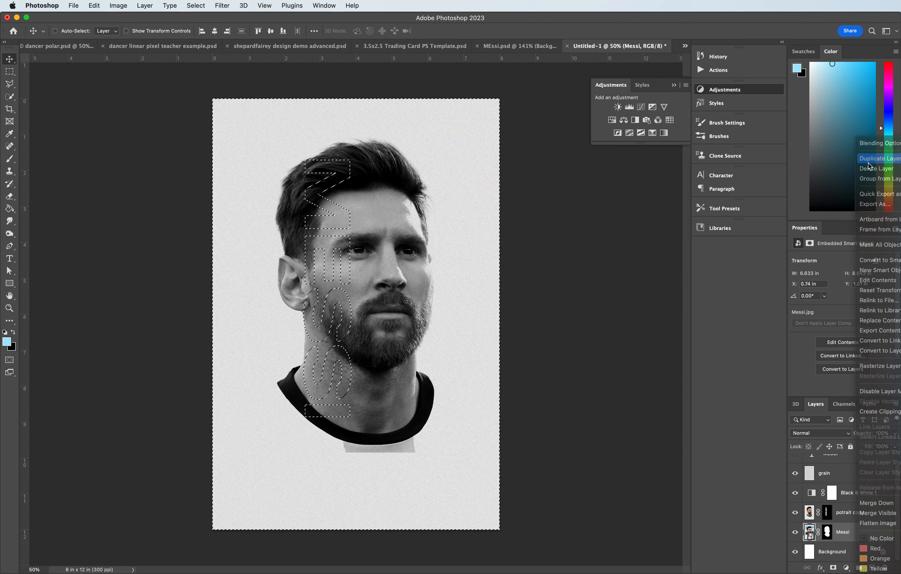
{"action": "left_click", "coordinate": [701, 299]}
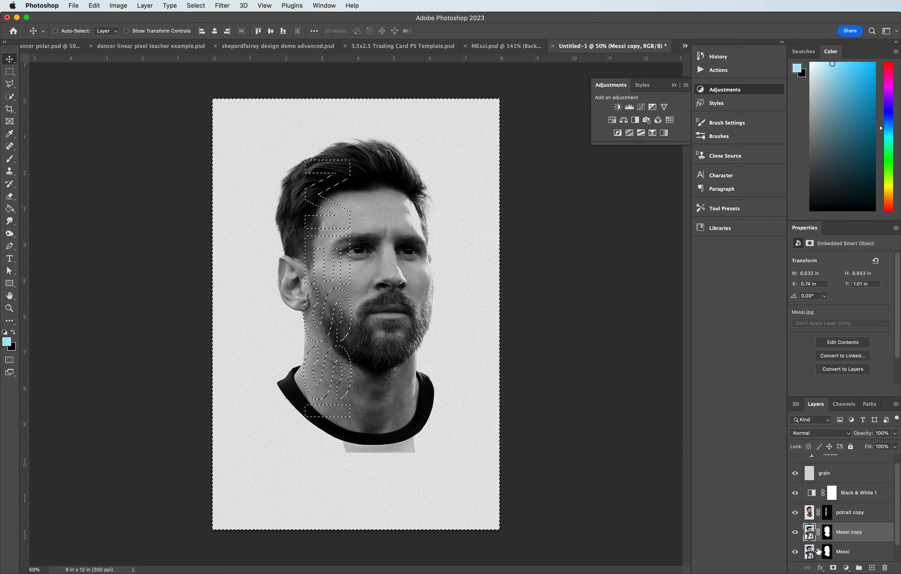
- Rasterize the new Messi copy layer and apply its layer mask
{"action": "right_click", "coordinate": [852, 538]}
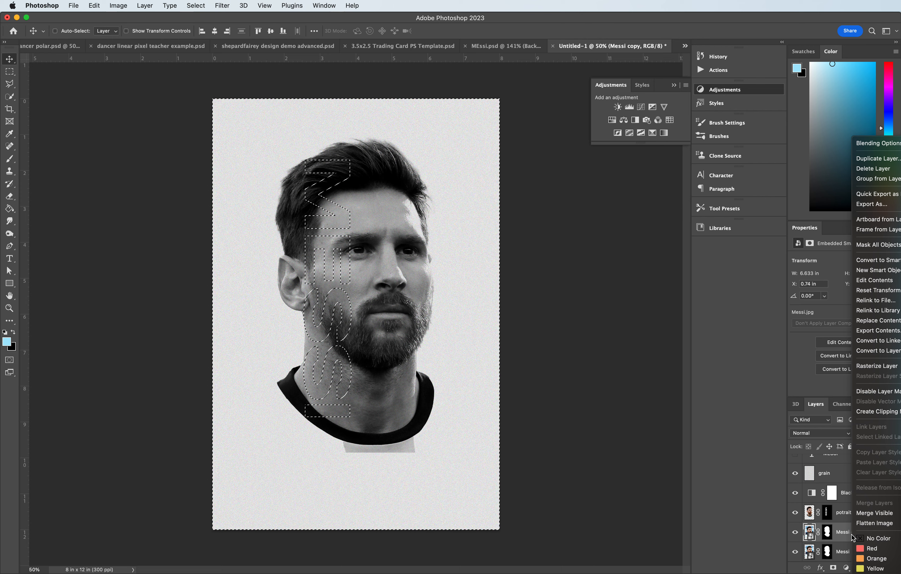
{"action": "left_click", "coordinate": [878, 366]}
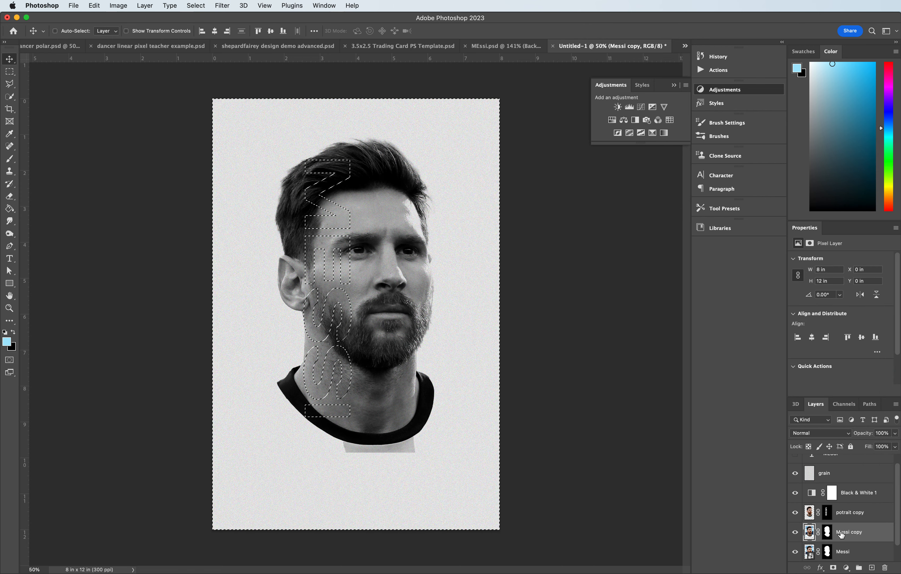
{"action": "right_click", "coordinate": [829, 531]}
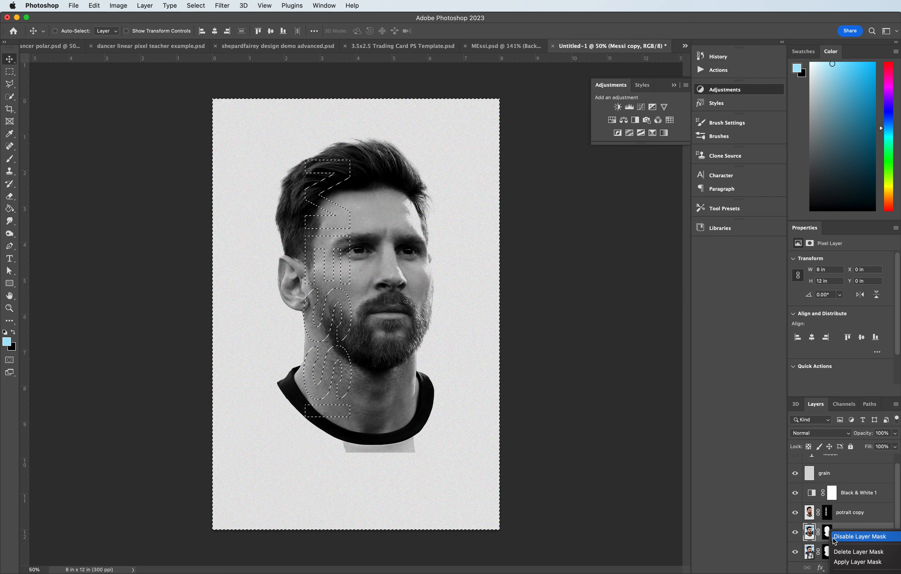
{"action": "left_click", "coordinate": [845, 562]}
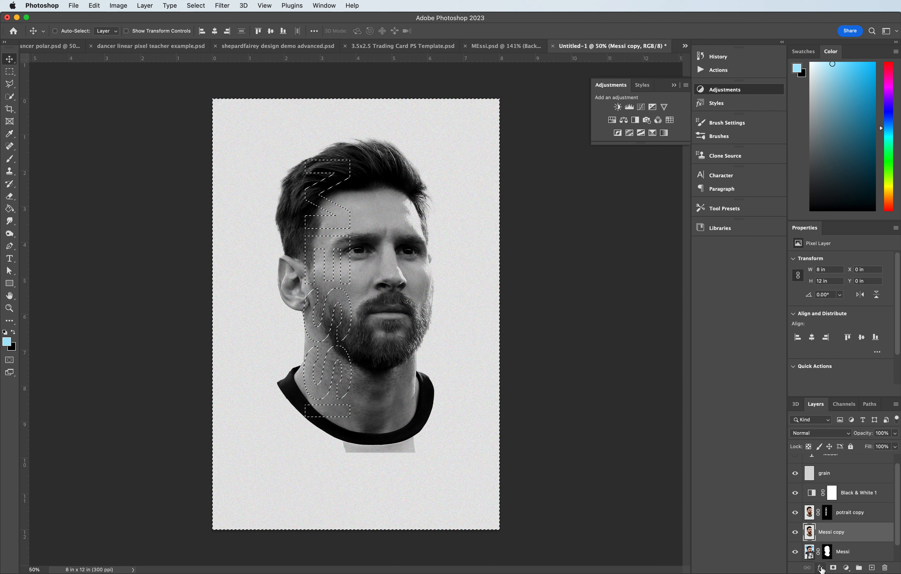
- Clear the selection and add a blank layer mask to the Messi copy layer
{"action": "left_click", "coordinate": [833, 567]}
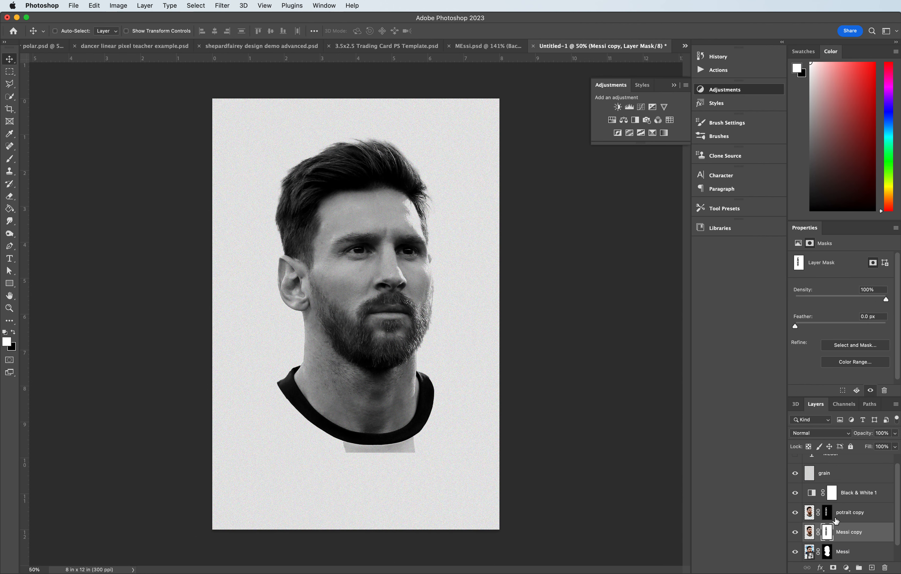
{"action": "key", "text": "super+z"}
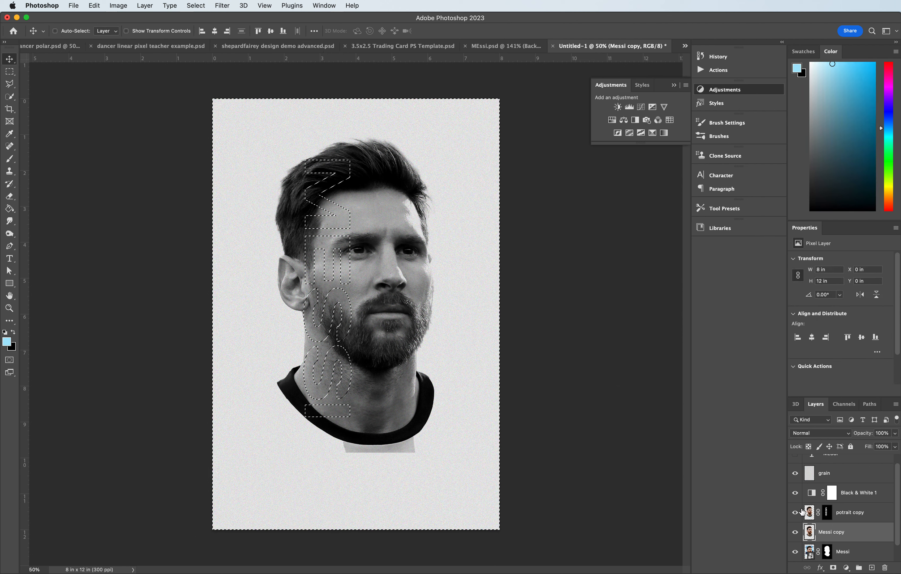
{"action": "key", "text": "super+d"}
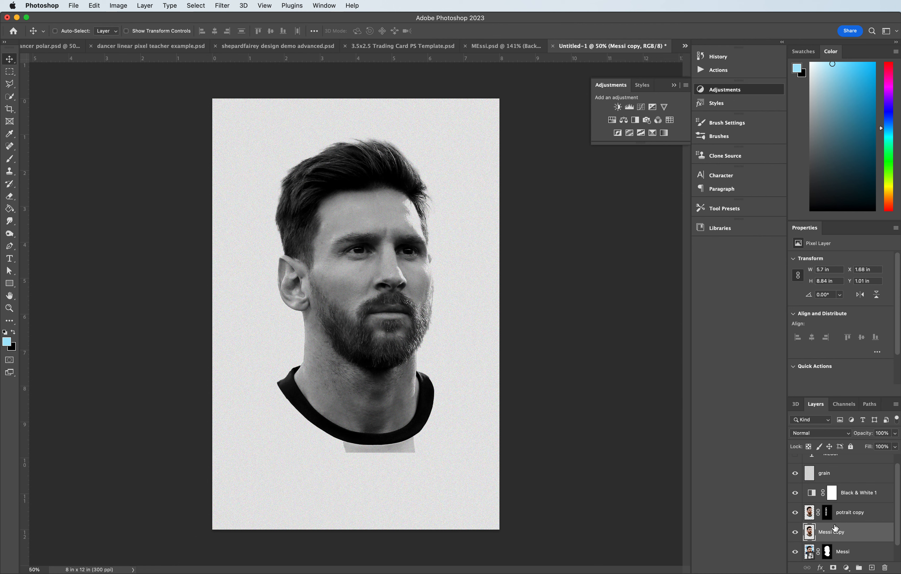
{"action": "left_click", "coordinate": [833, 567]}
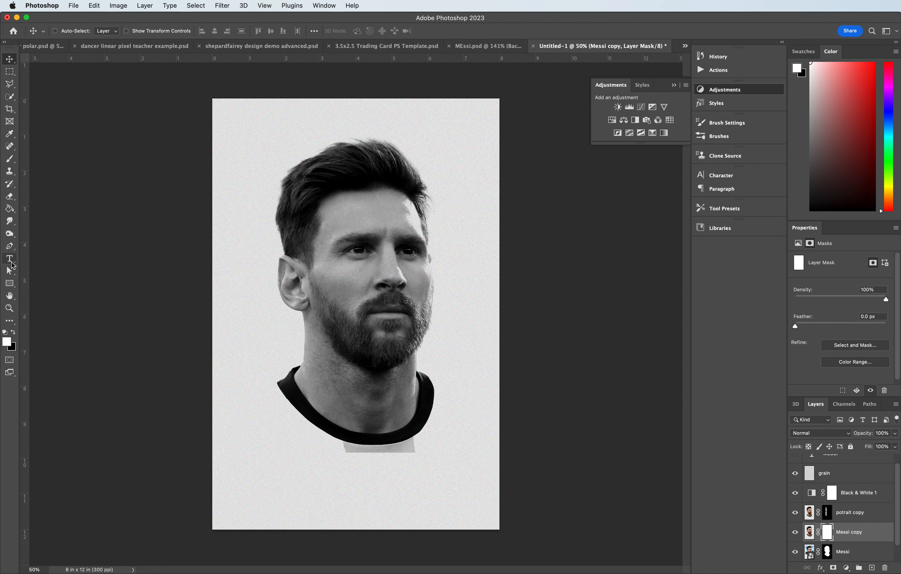
- Draw a black-to-white linear gradient horizontally across the ear on the Messi copy mask with the Gradient tool
{"action": "left_click", "coordinate": [9, 209]}
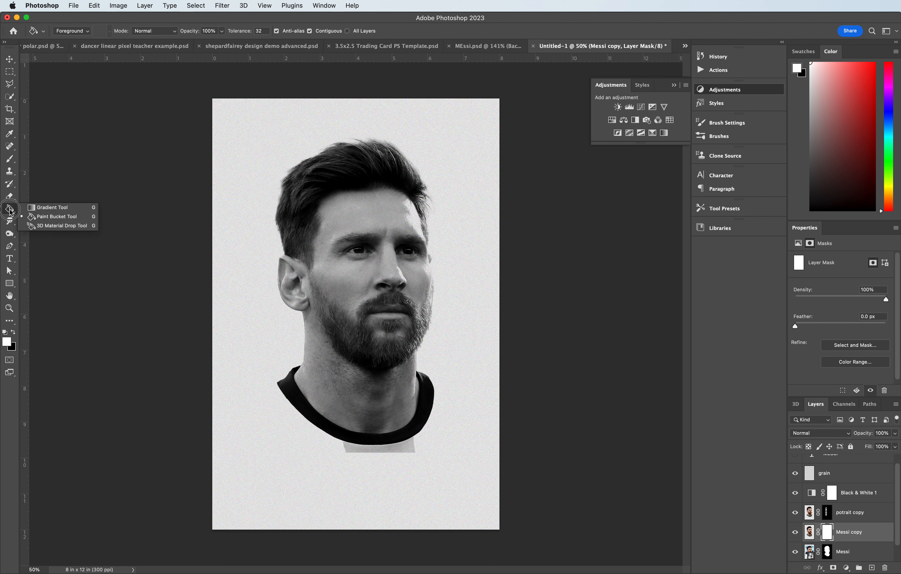
{"action": "left_click", "coordinate": [51, 207]}
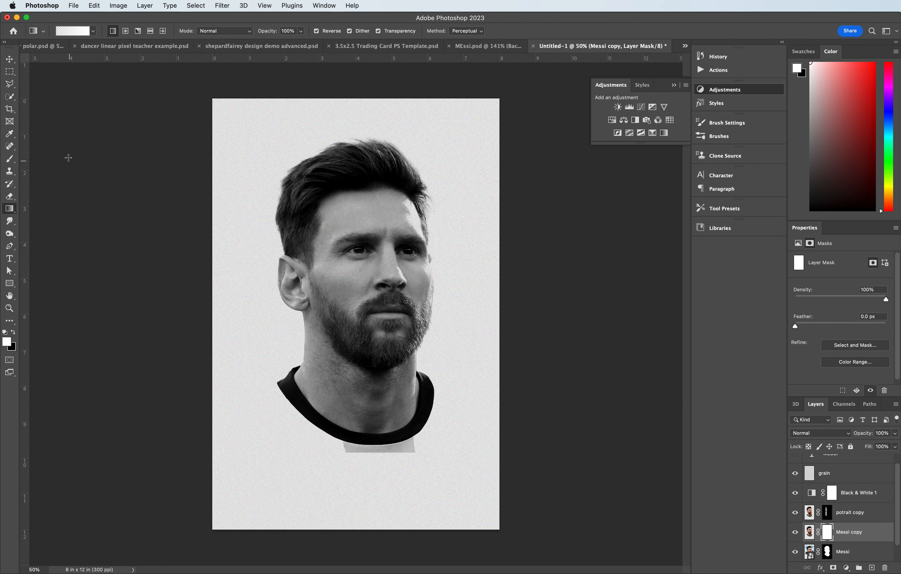
{"action": "left_click", "coordinate": [95, 31]}
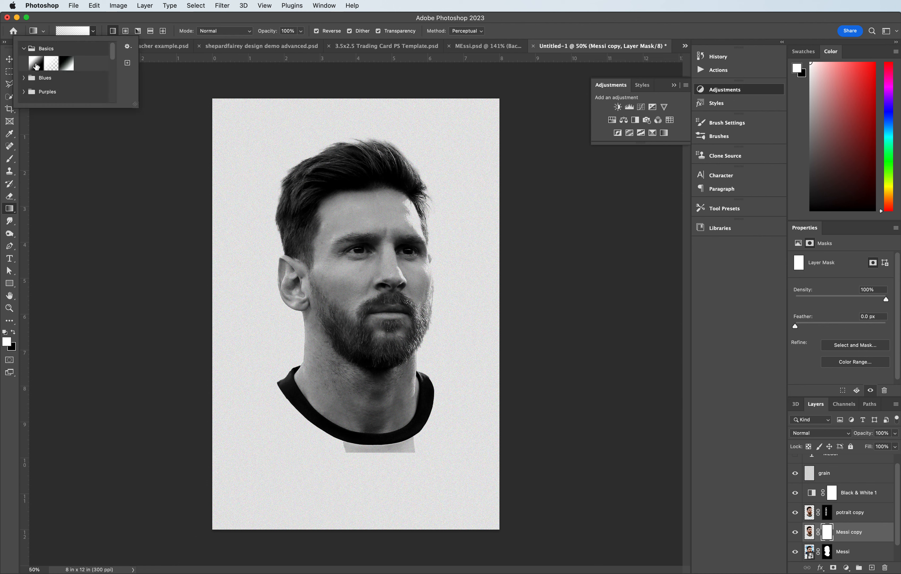
{"action": "left_click", "coordinate": [36, 66]}
{"action": "left_click", "coordinate": [24, 50]}
{"action": "left_click", "coordinate": [24, 49]}
{"action": "left_click", "coordinate": [164, 21]}
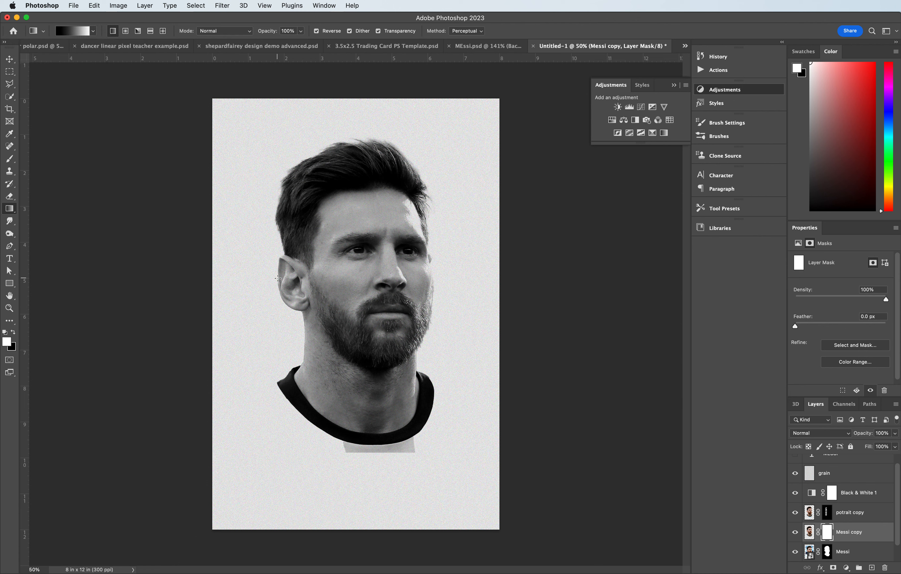
{"action": "mouse_move", "coordinate": [277, 277]}
{"action": "left_mouse_down"}
{"action": "mouse_move", "coordinate": [326, 280]}
{"action": "mouse_move", "coordinate": [318, 280]}
{"action": "left_mouse_up"}
- Redraw the Messi copy mask gradient leftward from the cheek past the ear, then hide the Messi layer
{"action": "left_click", "coordinate": [796, 551]}
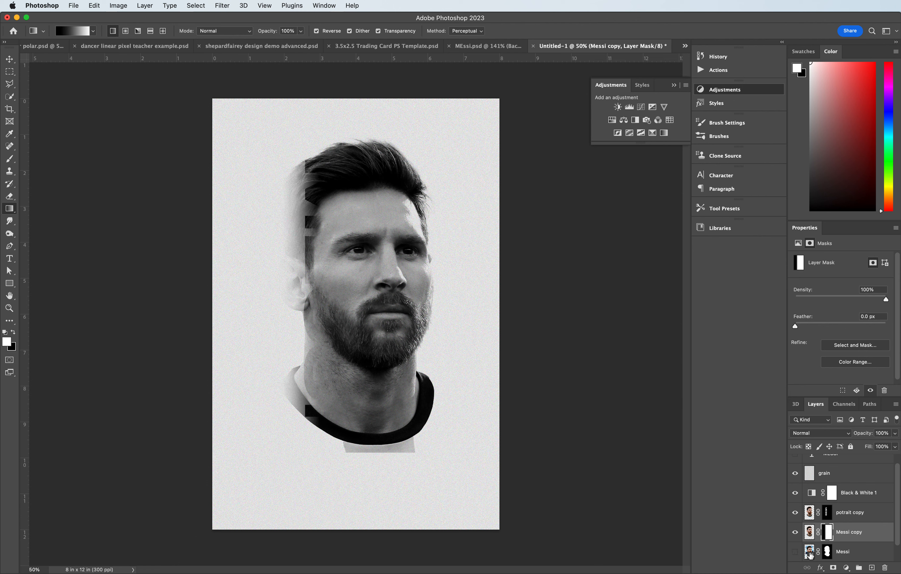
{"action": "left_click", "coordinate": [796, 552]}
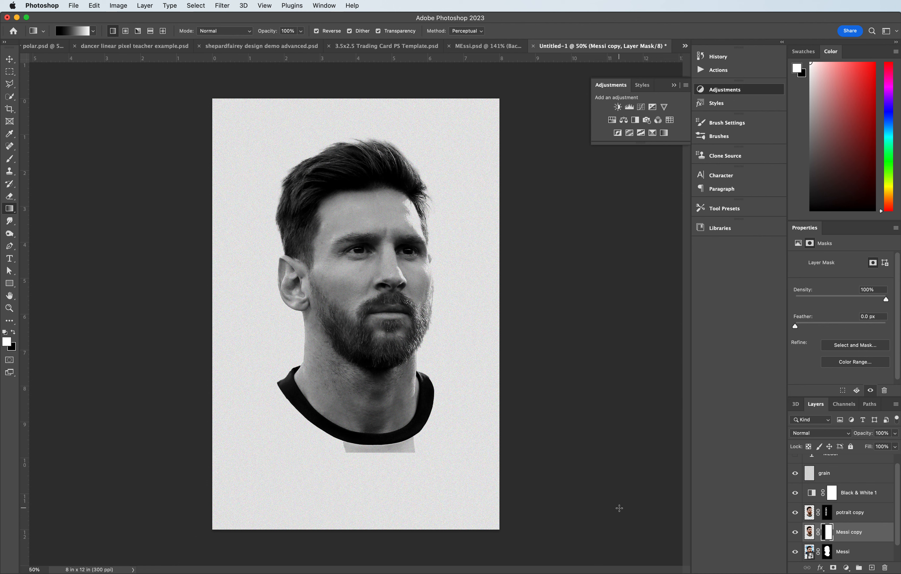
{"action": "left_click_drag", "start_coordinate": [278, 276], "coordinate": [346, 279]}
{"action": "left_click_drag", "start_coordinate": [326, 273], "coordinate": [258, 275]}
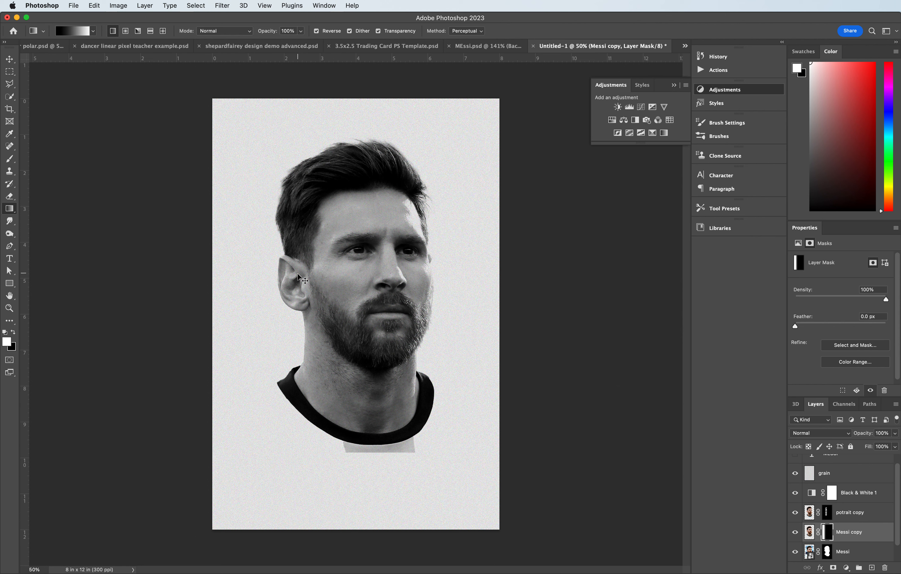
{"action": "left_click", "coordinate": [796, 552]}
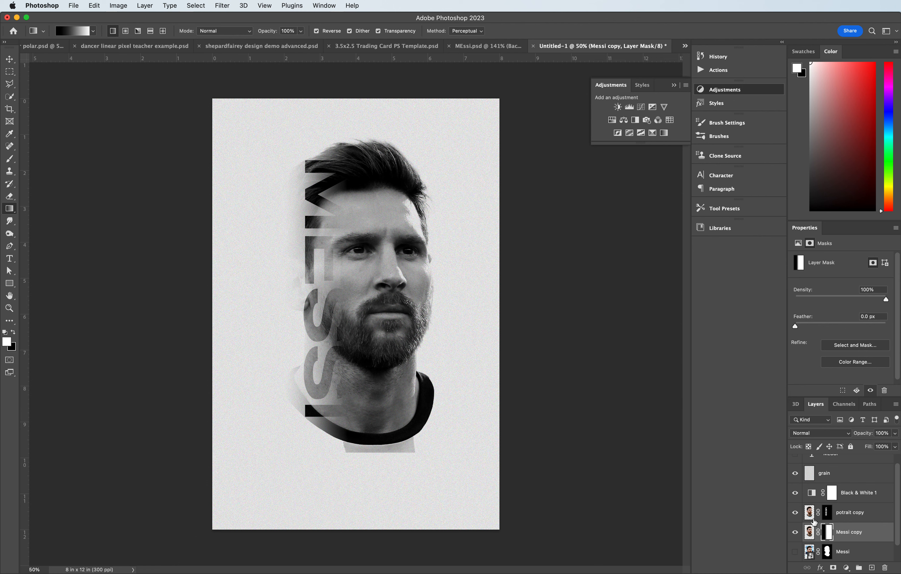
- Redraw the Messi copy mask gradient from the text's left edge across to the cheek
{"action": "scroll", "coordinate": [842, 553], "scroll_direction": "down", "scroll_amount": 1}
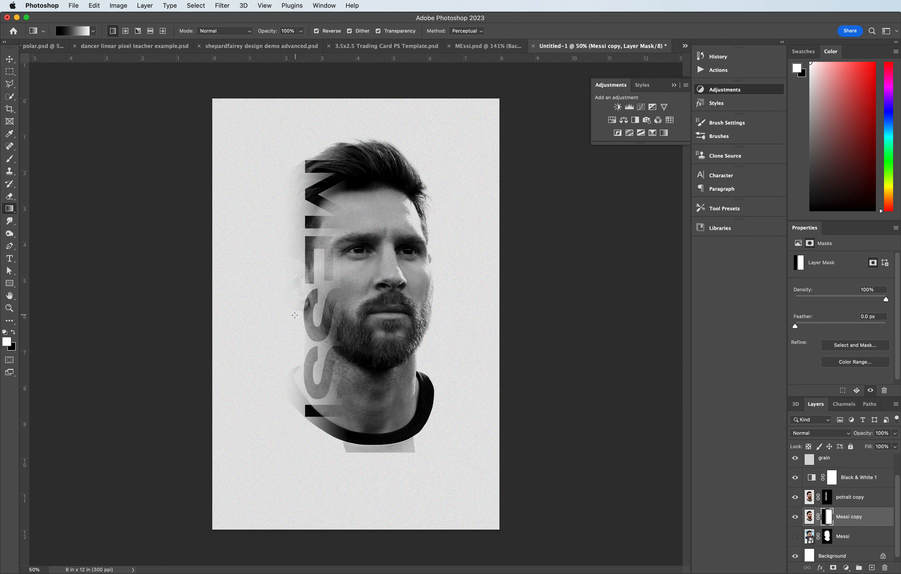
{"action": "left_click_drag", "start_coordinate": [304, 290], "coordinate": [373, 294]}
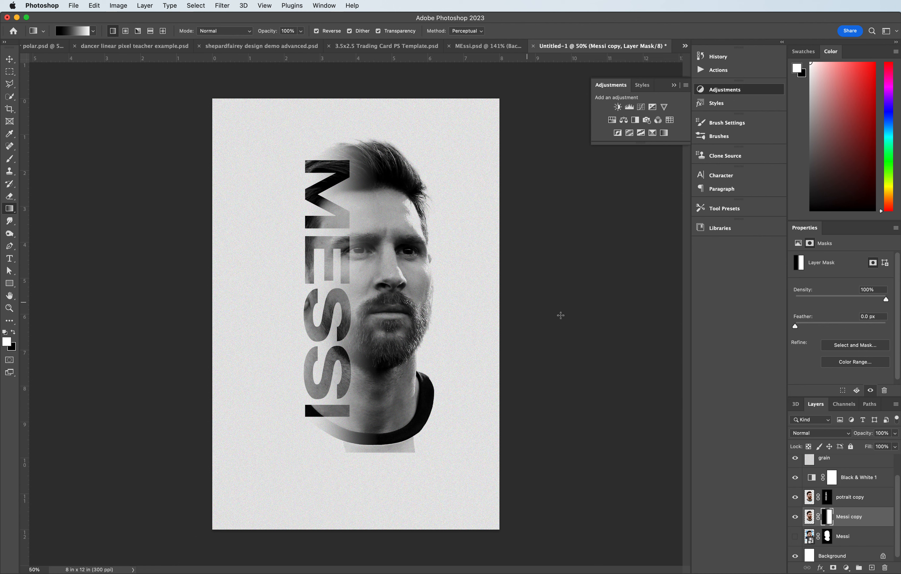
- Rename the potrait copy layer to potrait text mask
{"action": "scroll", "coordinate": [820, 496], "scroll_direction": "up", "scroll_amount": 1}
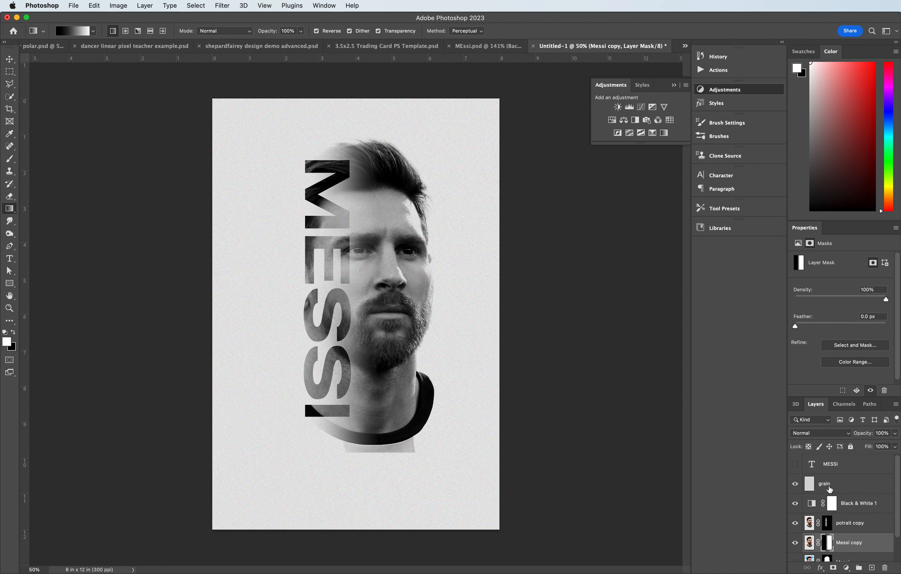
{"action": "left_click", "coordinate": [856, 511]}
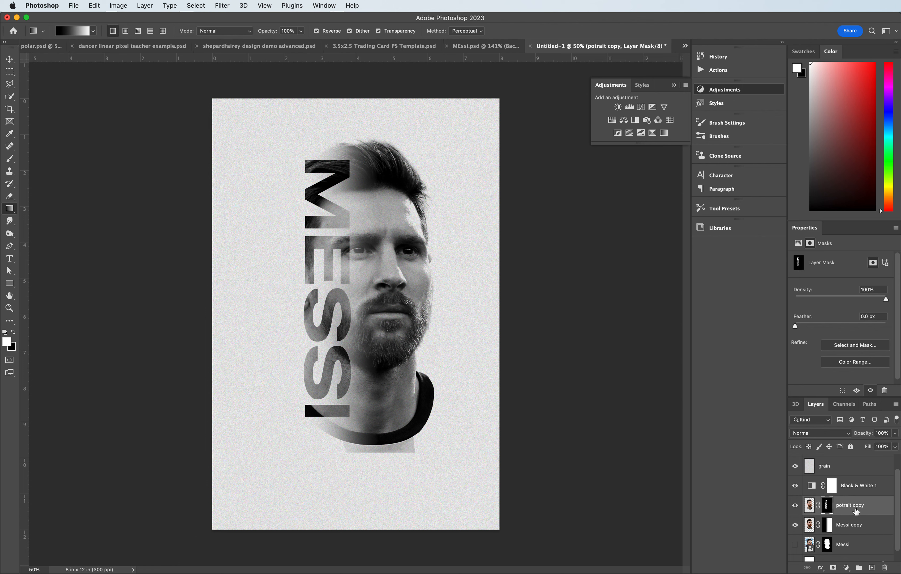
{"action": "double_click", "coordinate": [849, 506]}
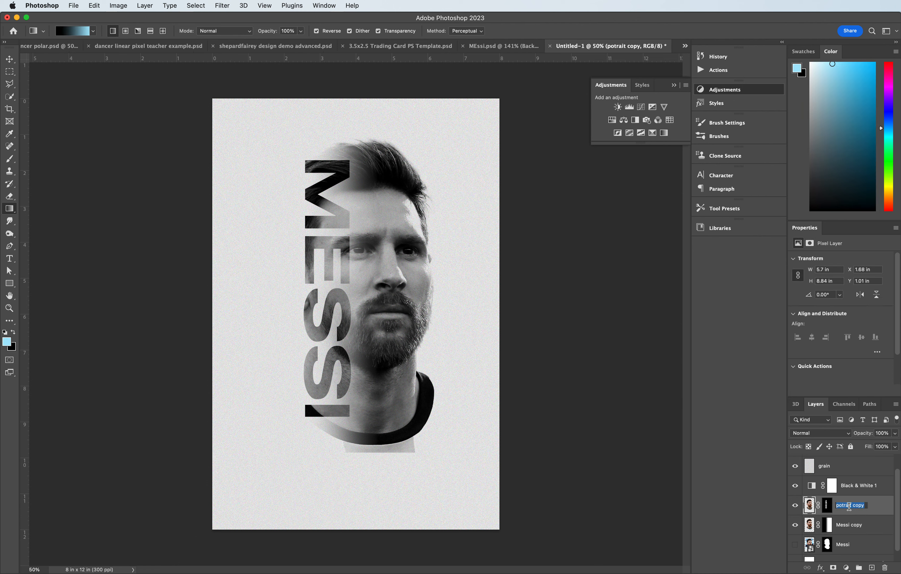
{"action": "type", "text": "potr"}
{"action": "key", "text": "Return"}
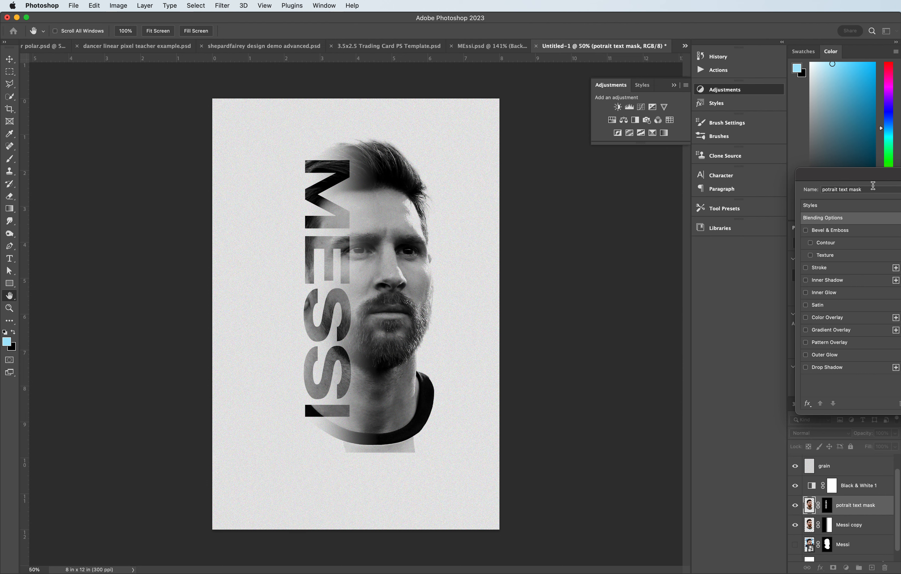
- Add a white outside Stroke layer style of 6 px to the potrait text mask layer
{"action": "left_click_drag", "start_coordinate": [871, 174], "coordinate": [572, 160]}
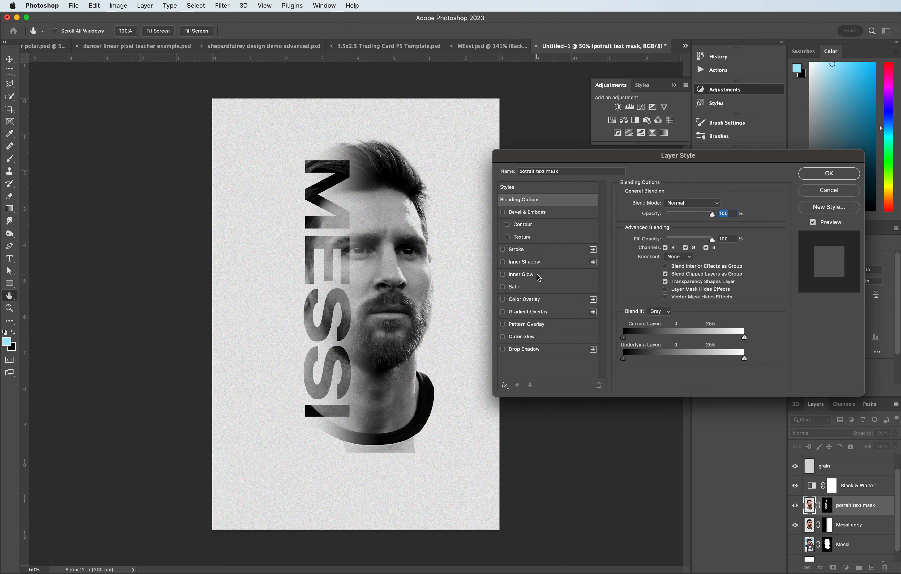
{"action": "left_click", "coordinate": [526, 251]}
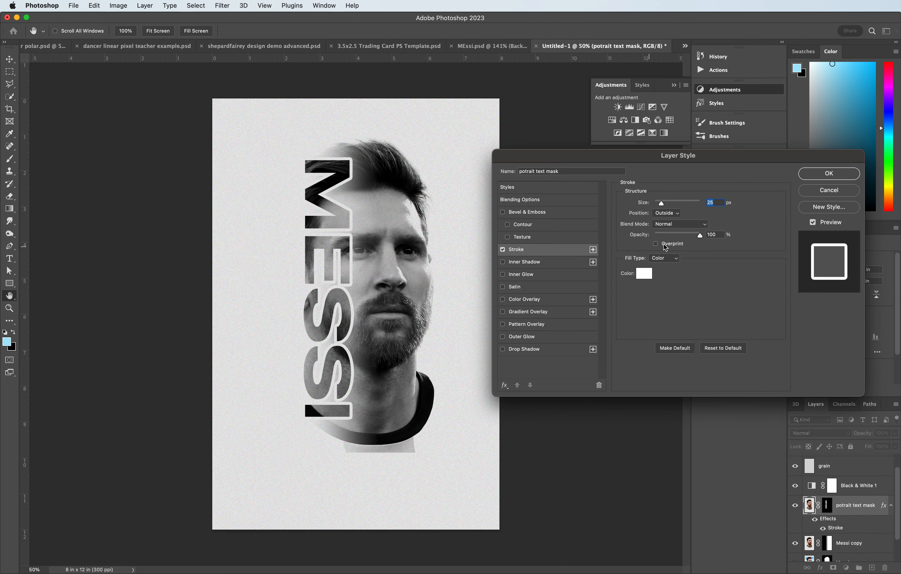
{"action": "mouse_move", "coordinate": [662, 203]}
{"action": "left_mouse_down"}
{"action": "mouse_move", "coordinate": [648, 205]}
{"action": "mouse_move", "coordinate": [658, 207]}
{"action": "left_mouse_up"}
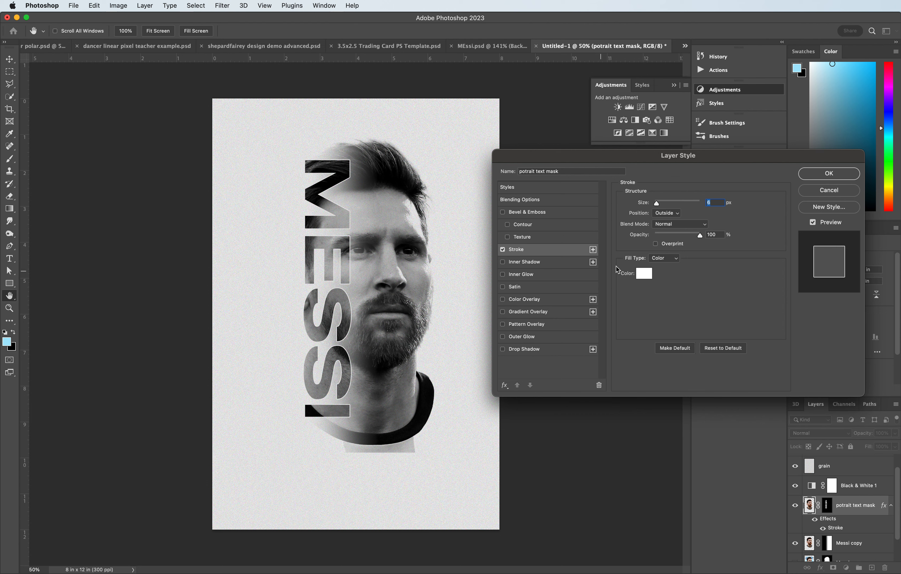
{"action": "left_click", "coordinate": [833, 178]}
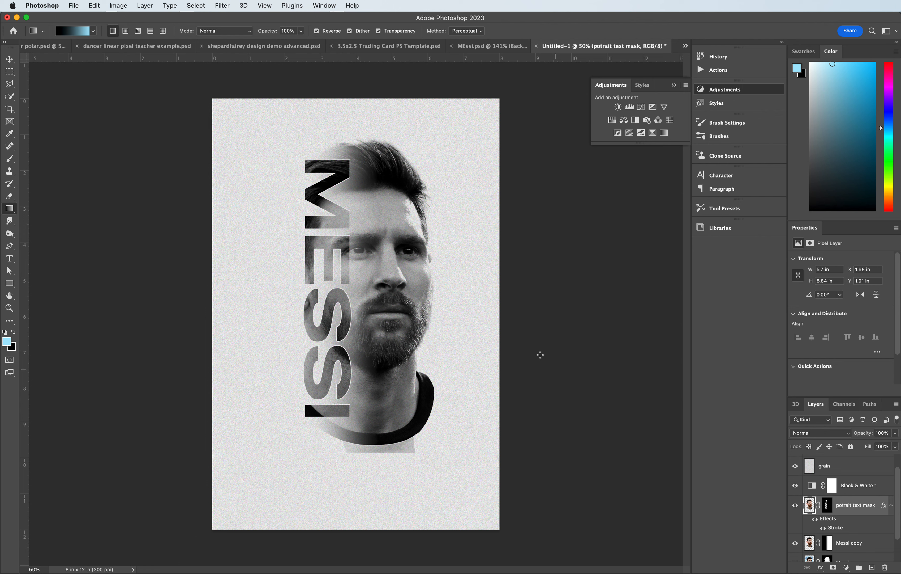
- Place the Flag_of_Argentina.svg file from the Messi Graphic folder as an embedded object
{"action": "scroll", "coordinate": [846, 557], "scroll_direction": "down", "scroll_amount": 2}
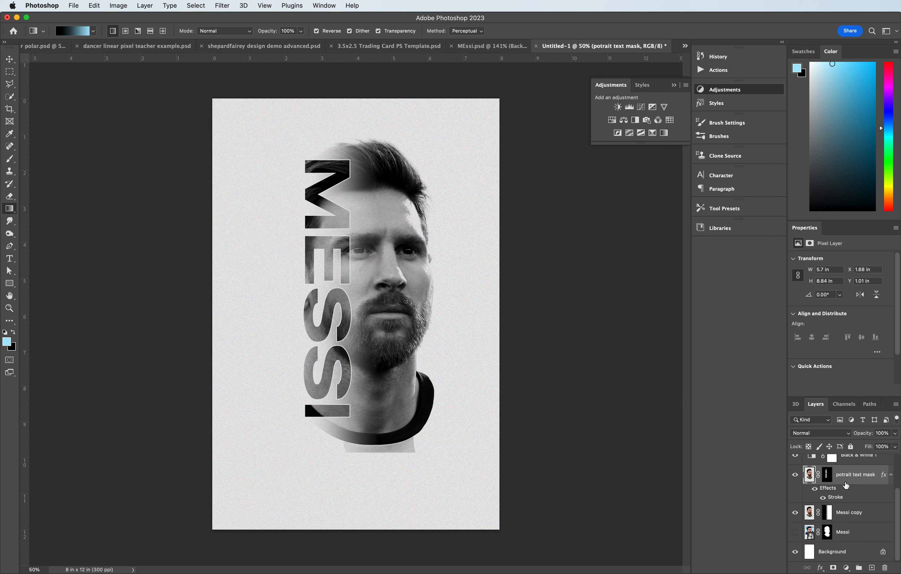
{"action": "scroll", "coordinate": [846, 486], "scroll_direction": "up", "scroll_amount": 3}
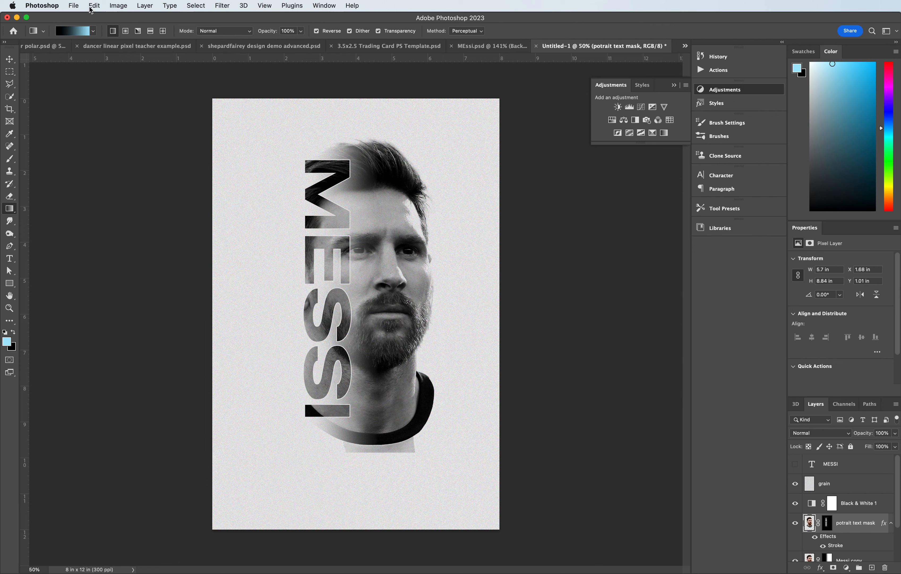
{"action": "left_click", "coordinate": [76, 5]}
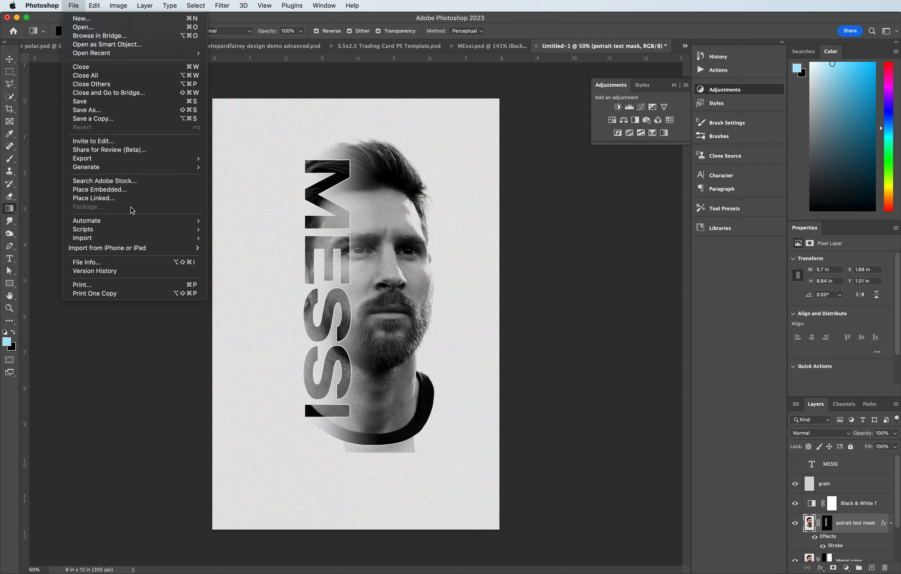
{"action": "left_click", "coordinate": [128, 195]}
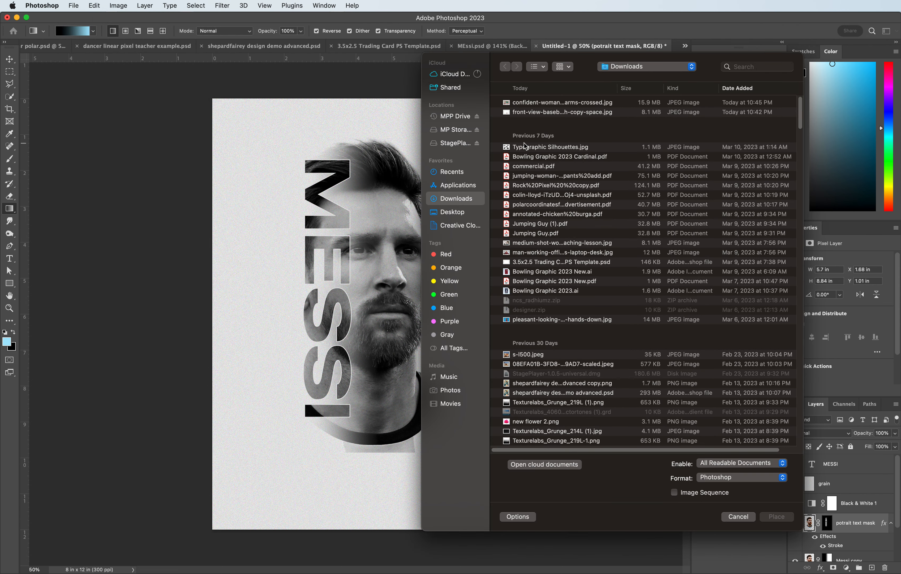
{"action": "left_click", "coordinate": [453, 215]}
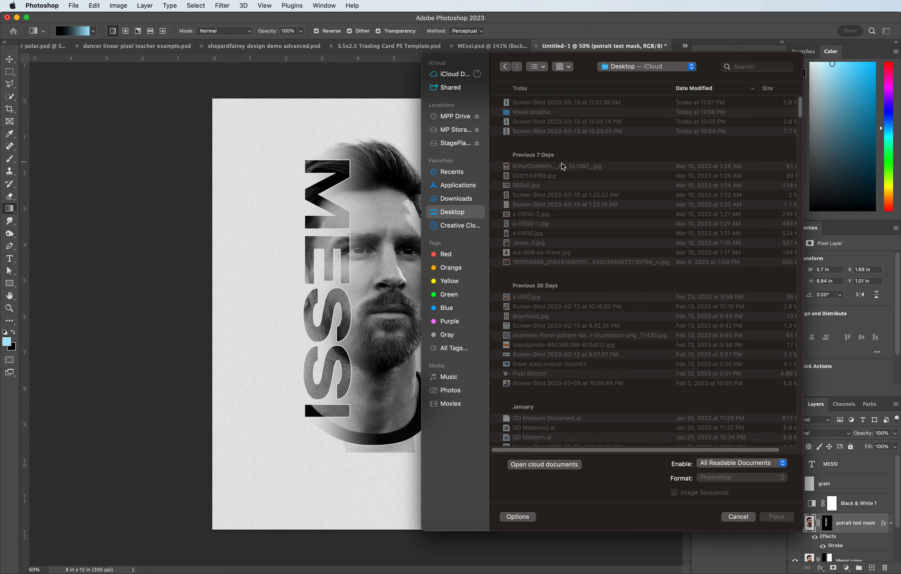
{"action": "double_click", "coordinate": [530, 112]}
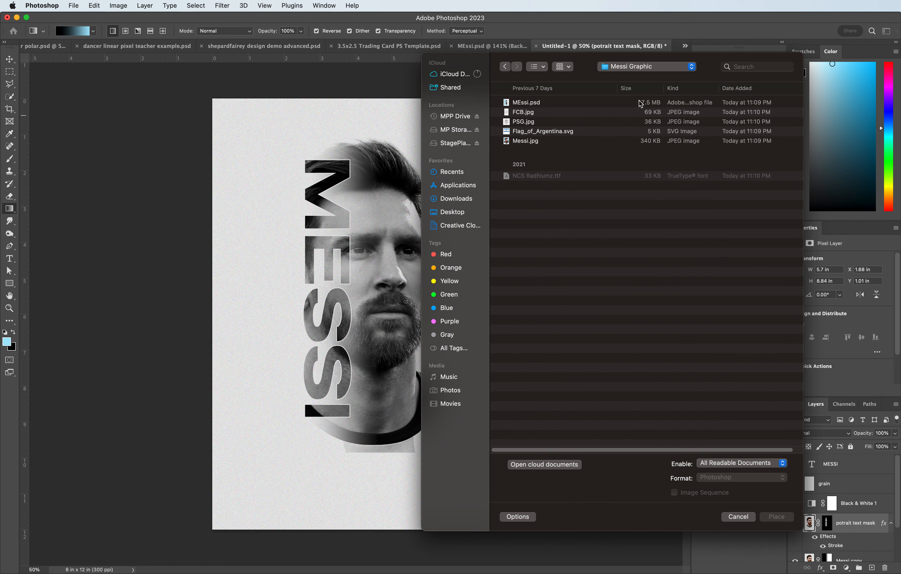
{"action": "left_click", "coordinate": [520, 133]}
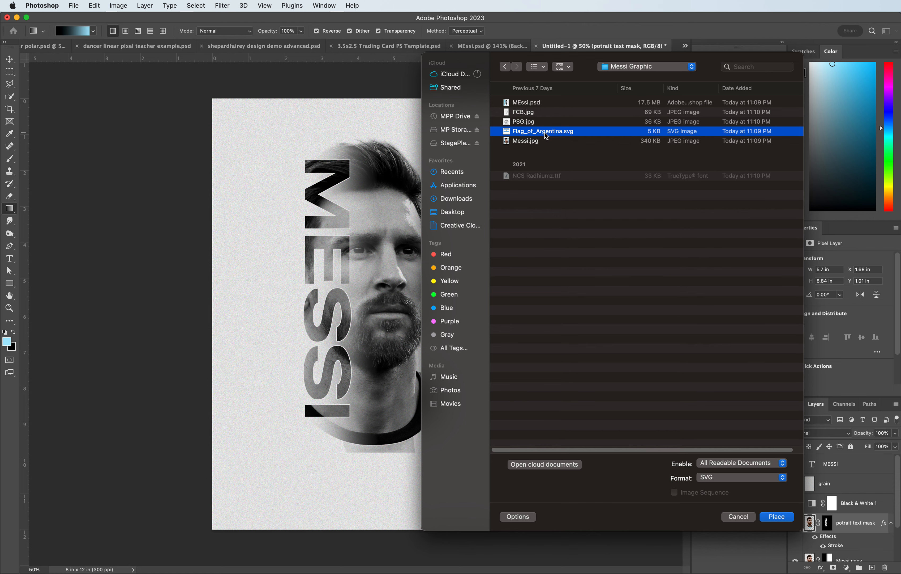
{"action": "left_click", "coordinate": [776, 517]}
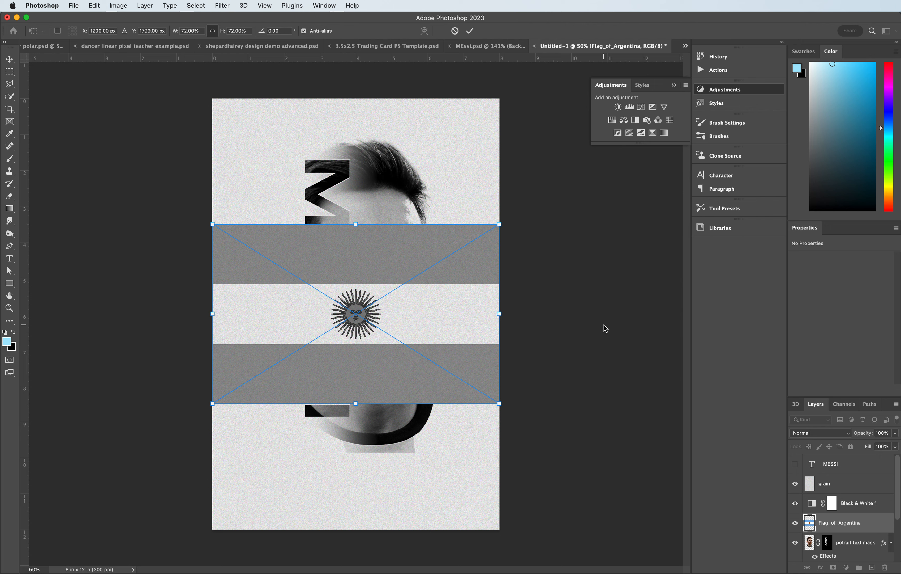
- Shrink the flag to about 18% in the poster's lower-left corner and move its layer to the top
{"action": "left_click_drag", "start_coordinate": [498, 226], "coordinate": [272, 502]}
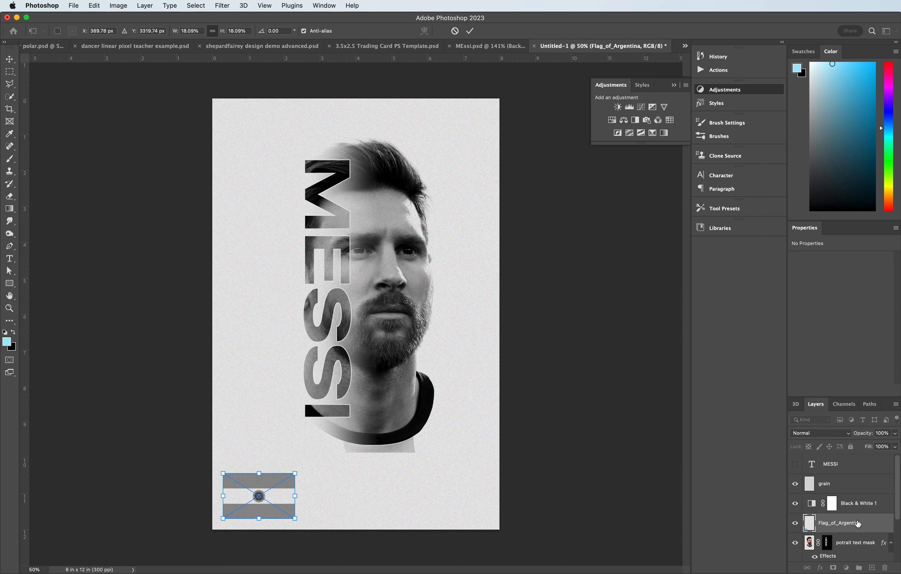
{"action": "left_click_drag", "start_coordinate": [858, 523], "coordinate": [848, 459]}
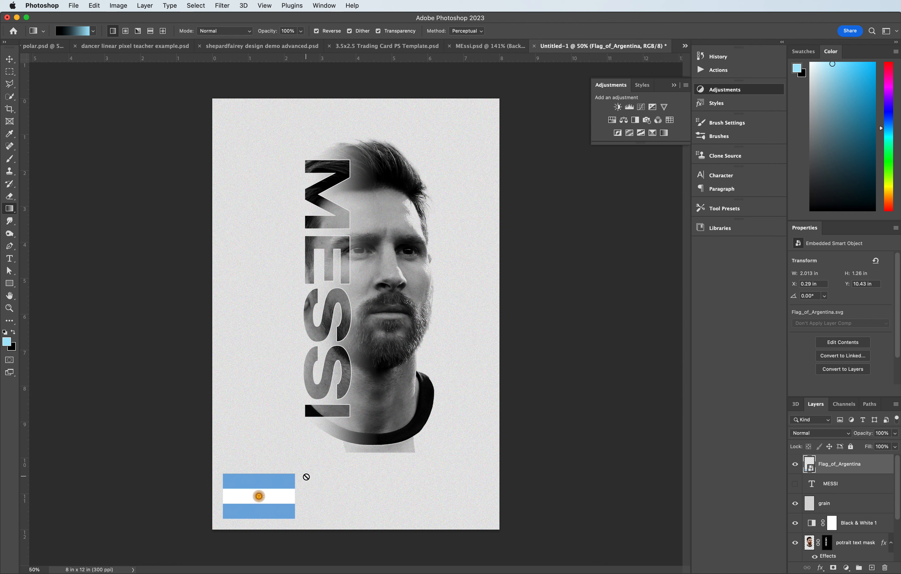
- Sample the flag's blue with the Eyedropper, show the MESSI text layer and recolor its text with that blue
{"action": "left_click", "coordinate": [10, 134]}
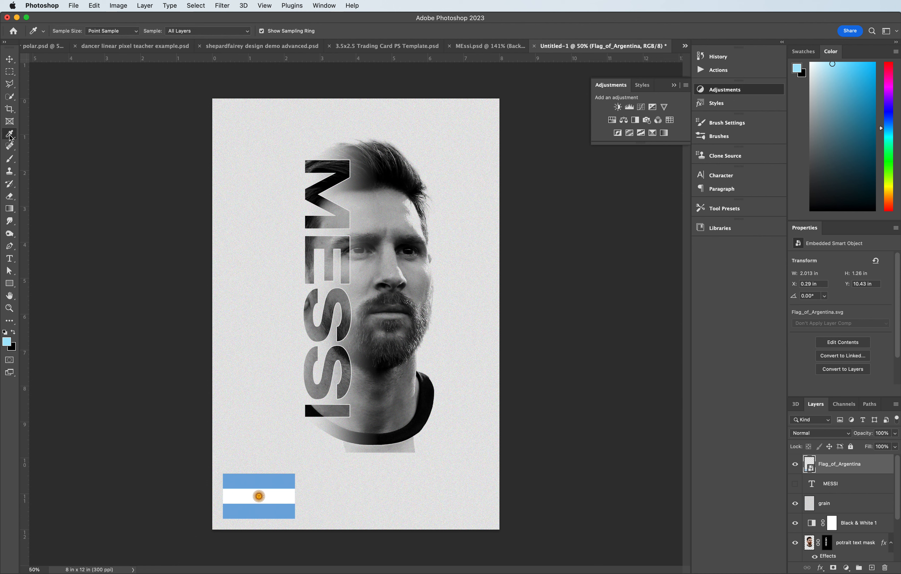
{"action": "left_click", "coordinate": [276, 480]}
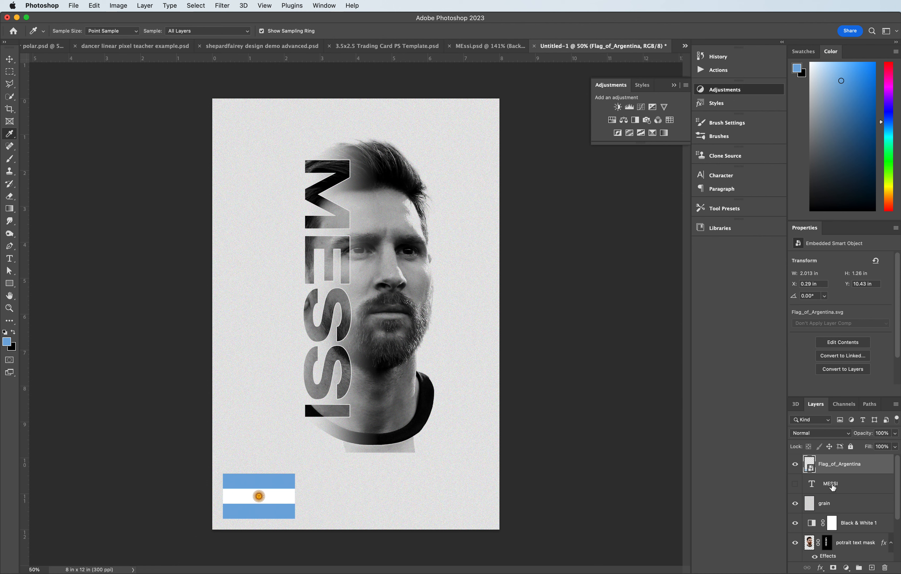
{"action": "left_click", "coordinate": [796, 484]}
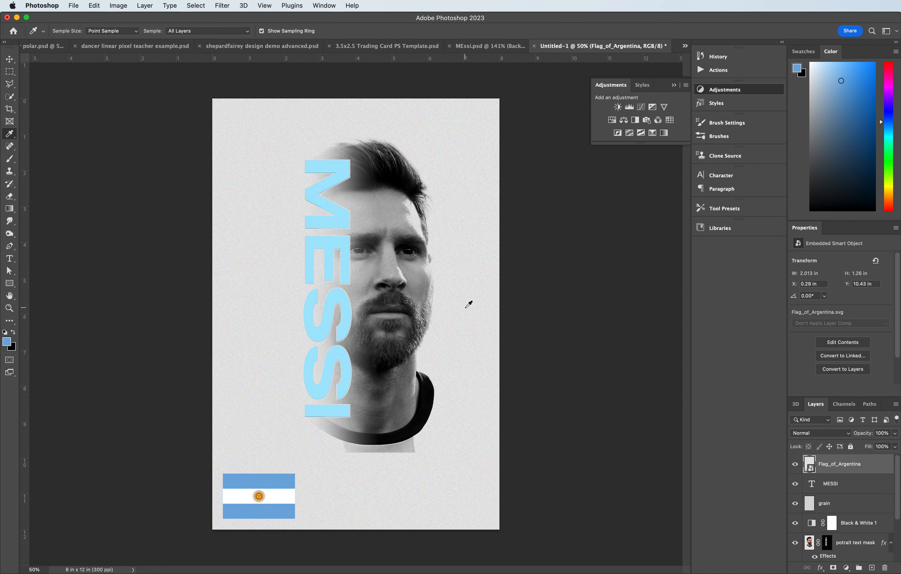
{"action": "left_click", "coordinate": [10, 258]}
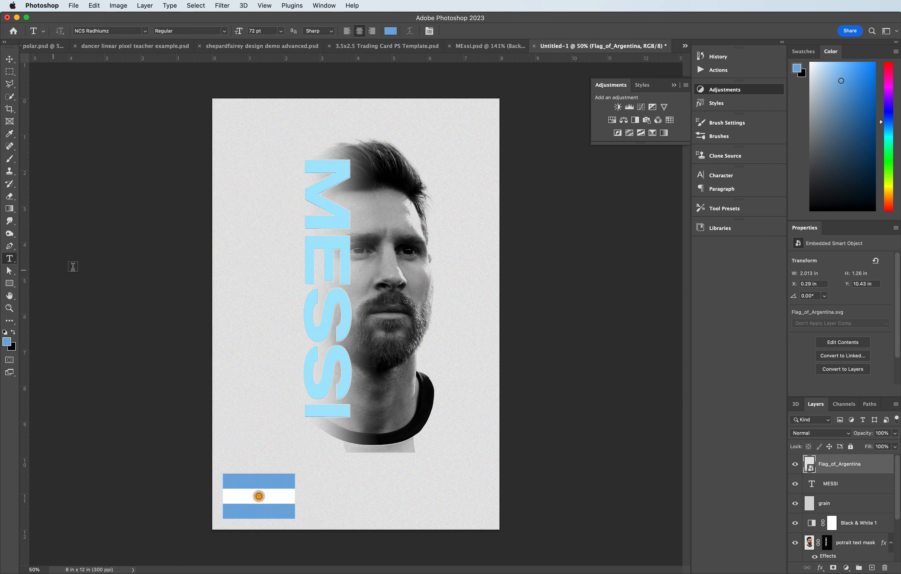
{"action": "double_click", "coordinate": [329, 325]}
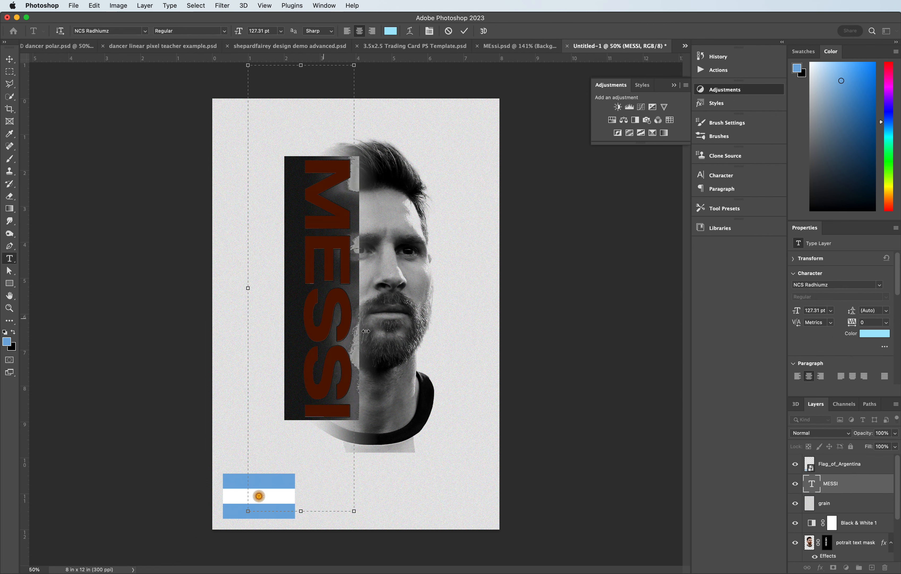
{"action": "left_click", "coordinate": [13, 333]}
{"action": "left_click", "coordinate": [14, 333]}
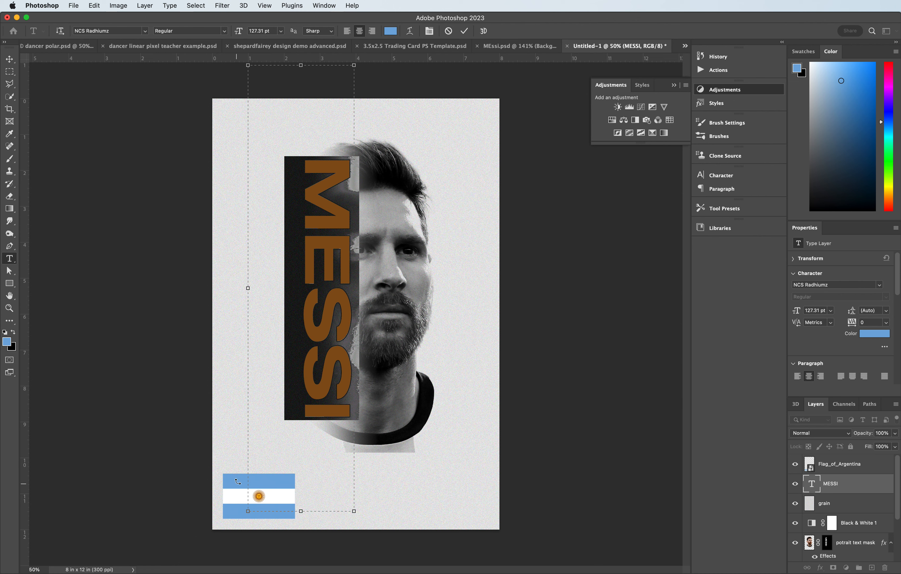
{"action": "left_click", "coordinate": [9, 59]}
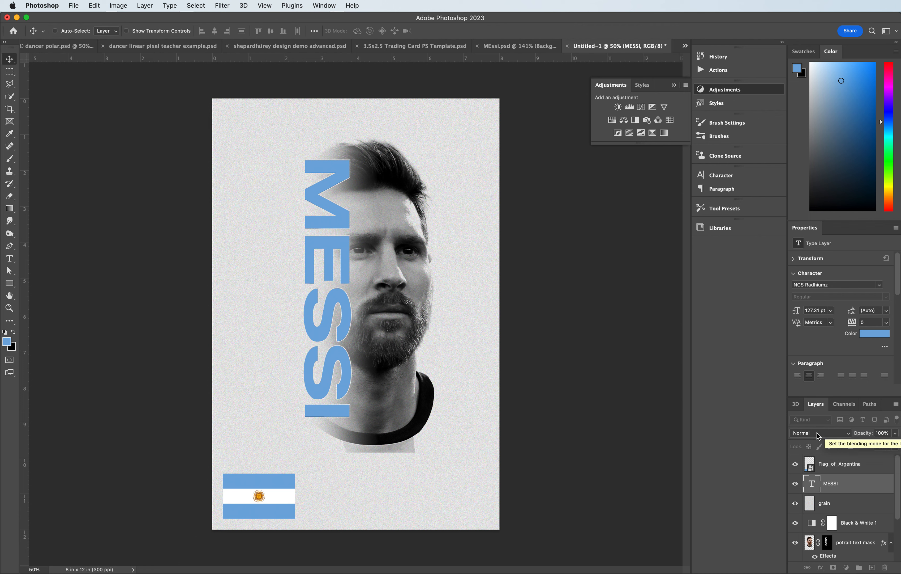
- Set the MESSI text layer's blend mode to Overlay
{"action": "left_click", "coordinate": [817, 432]}
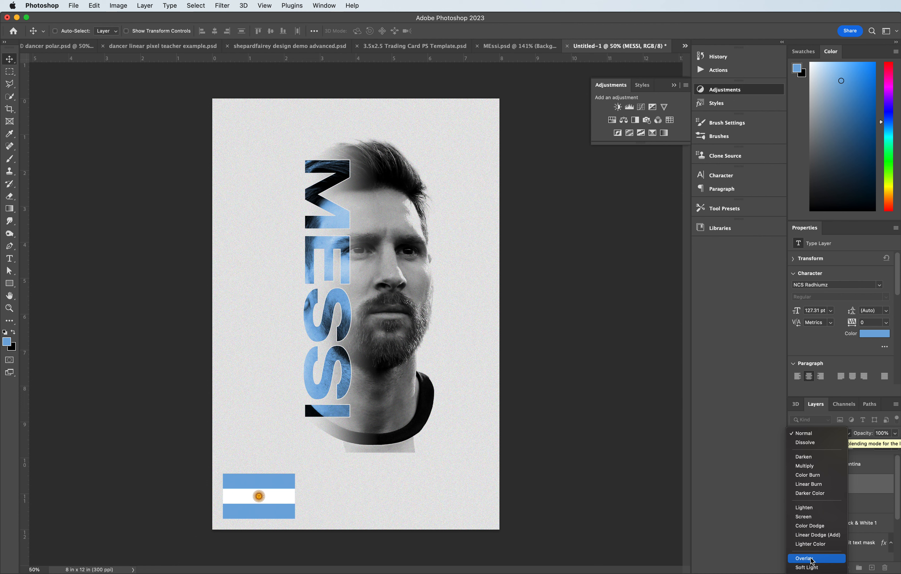
{"action": "left_click", "coordinate": [810, 559]}
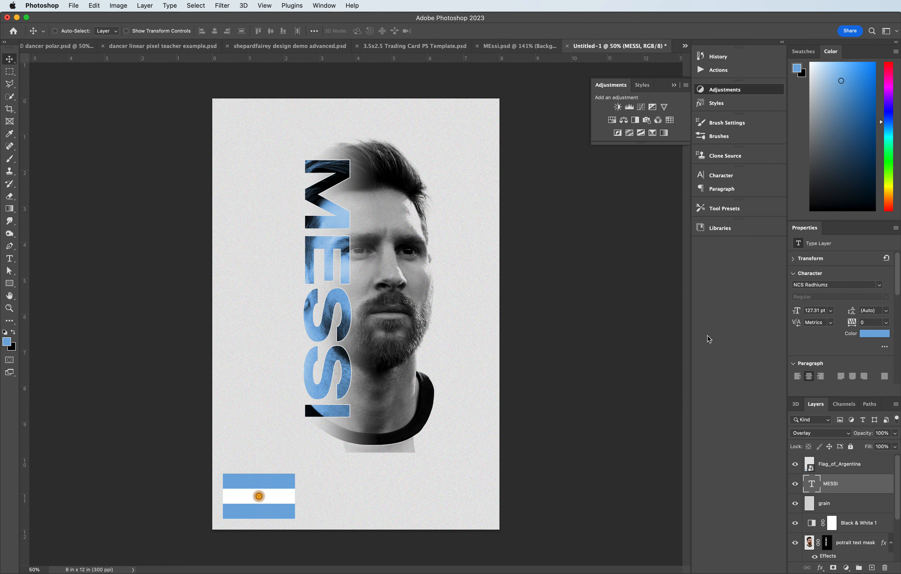
- Redraw the Messi copy mask gradient several times from the text's left edge toward the cheek
{"action": "scroll", "coordinate": [827, 506], "scroll_direction": "down", "scroll_amount": 2}
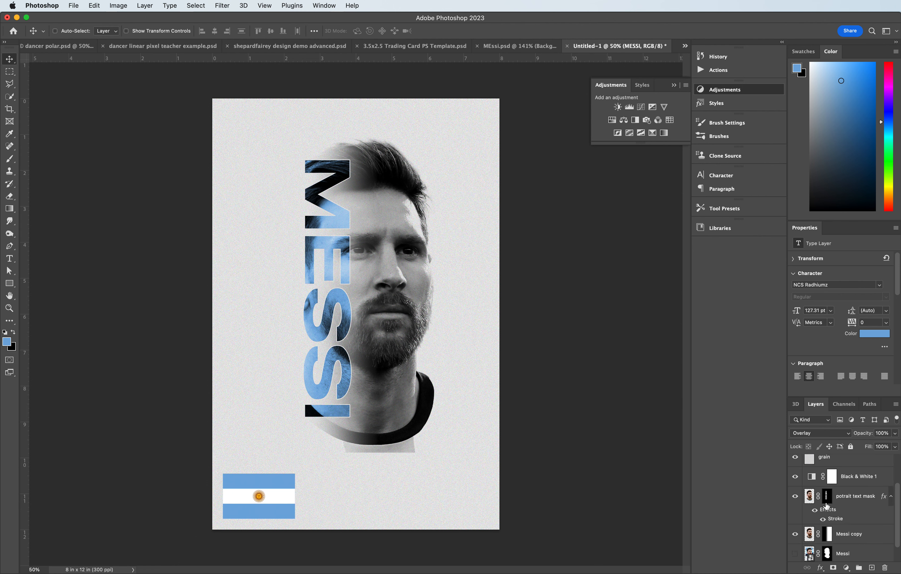
{"action": "left_click", "coordinate": [829, 535]}
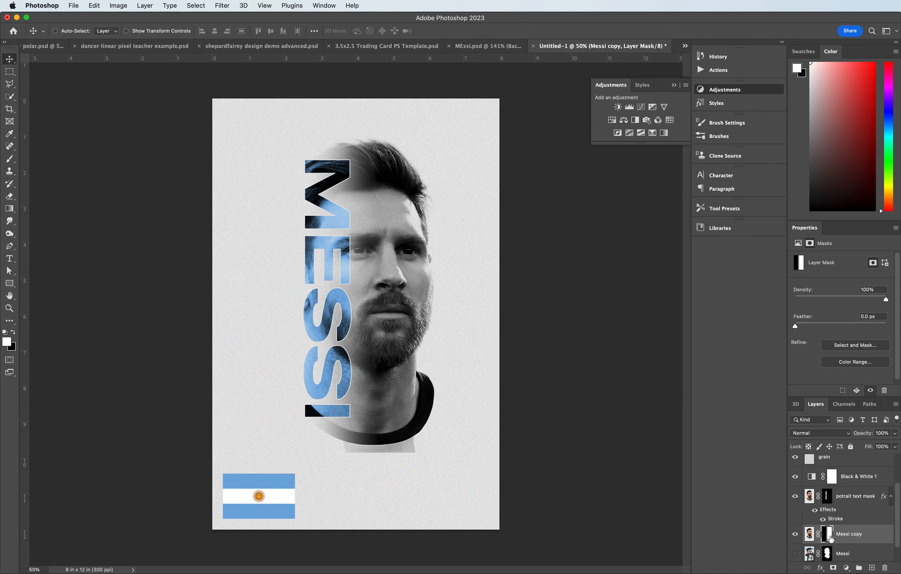
{"action": "left_click", "coordinate": [10, 208]}
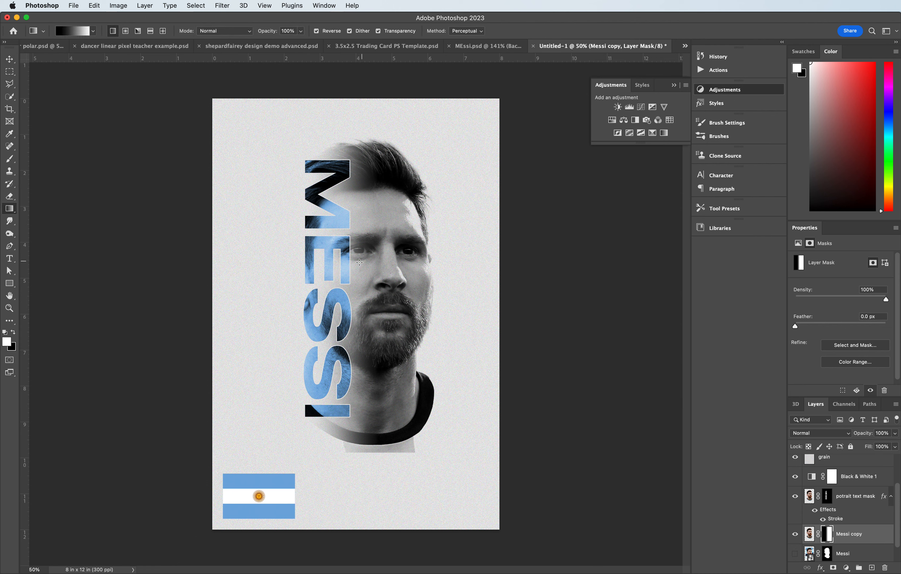
{"action": "left_click_drag", "start_coordinate": [311, 268], "coordinate": [394, 264]}
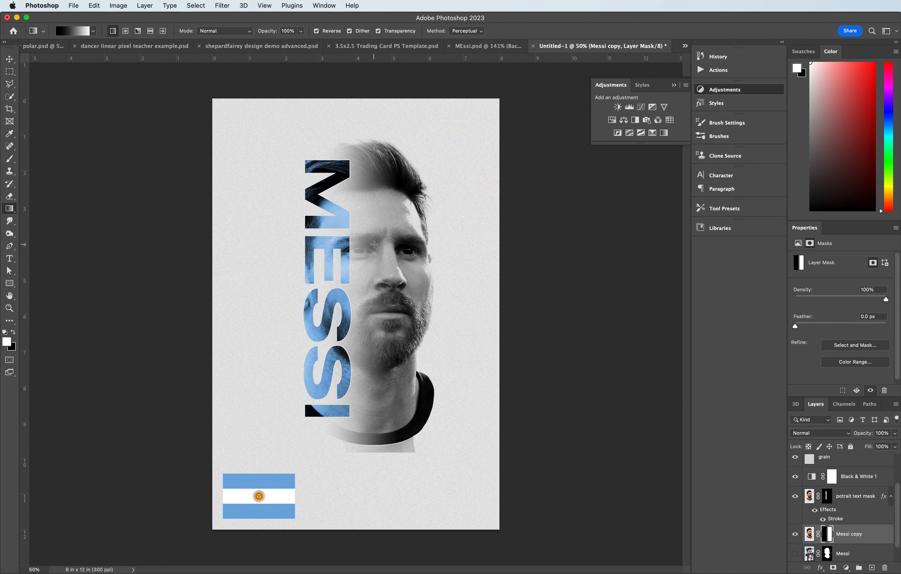
{"action": "left_click_drag", "start_coordinate": [327, 256], "coordinate": [440, 246]}
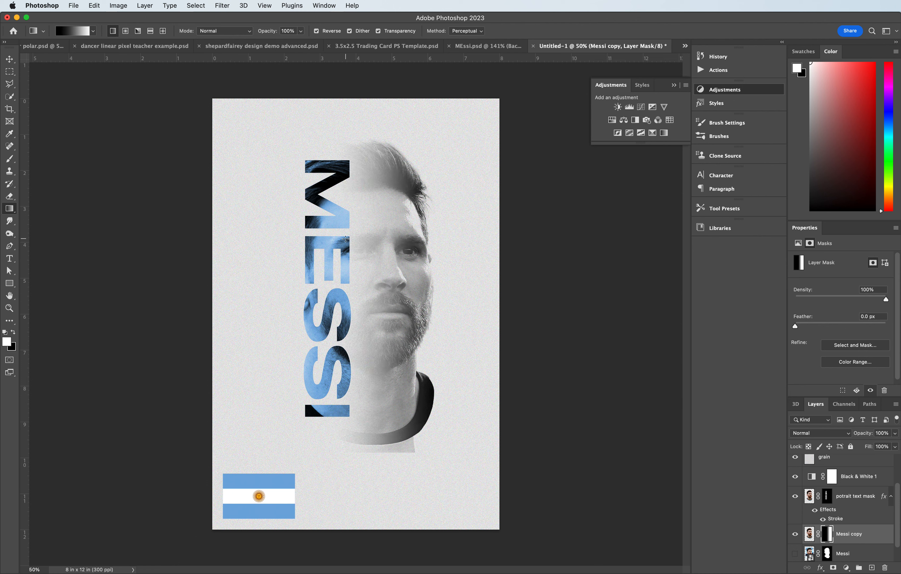
{"action": "left_click_drag", "start_coordinate": [311, 252], "coordinate": [379, 255]}
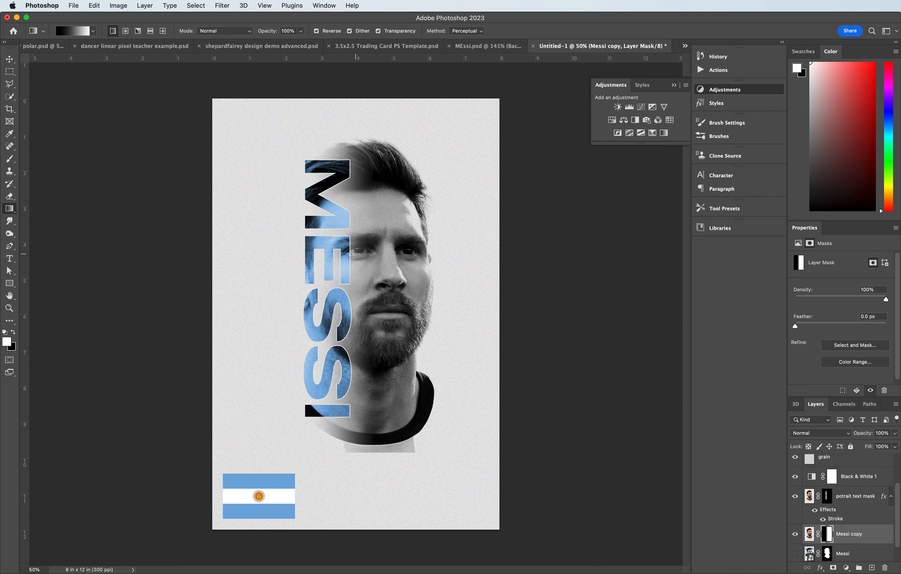
- Redraw the Messi copy mask gradient once more from the text's left edge toward the face
{"action": "left_click_drag", "start_coordinate": [310, 257], "coordinate": [367, 246]}
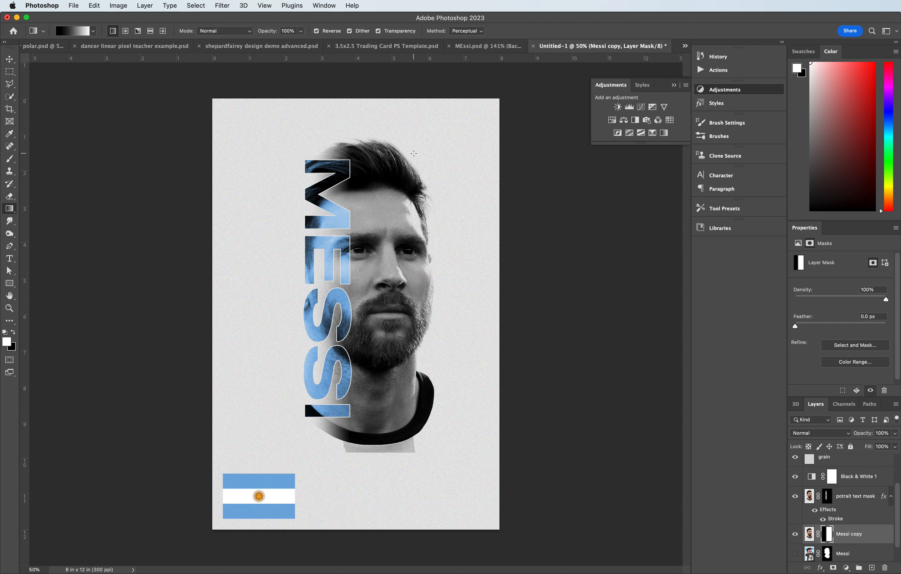
{"action": "scroll", "coordinate": [835, 488], "scroll_direction": "up", "scroll_amount": 2}
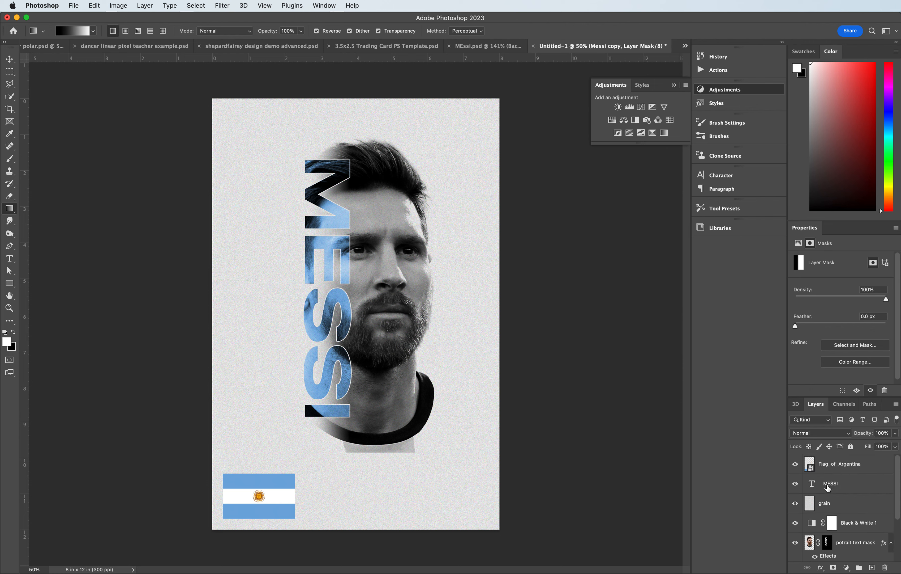
- Duplicate the MESSI text layer, naming the copy GOAT
{"action": "left_click", "coordinate": [845, 489]}
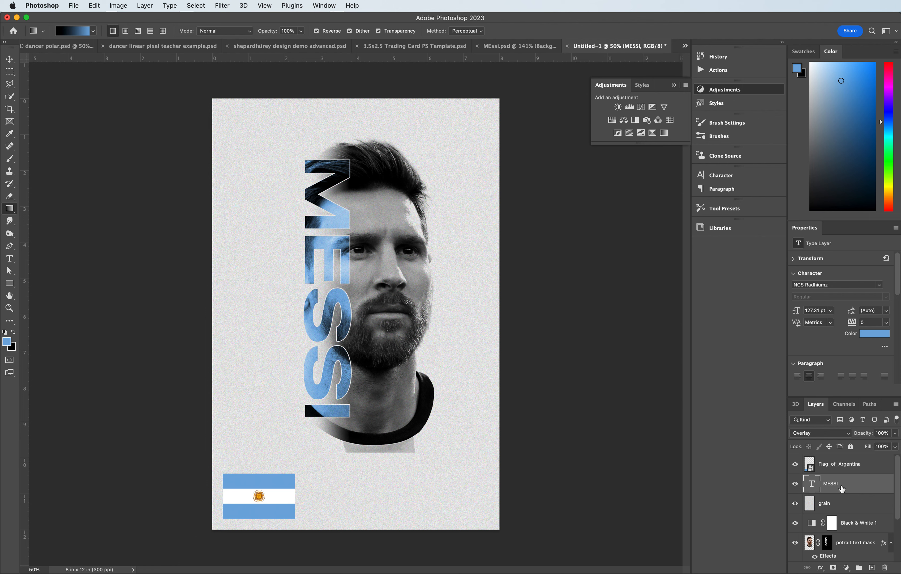
{"action": "right_click", "coordinate": [843, 488]}
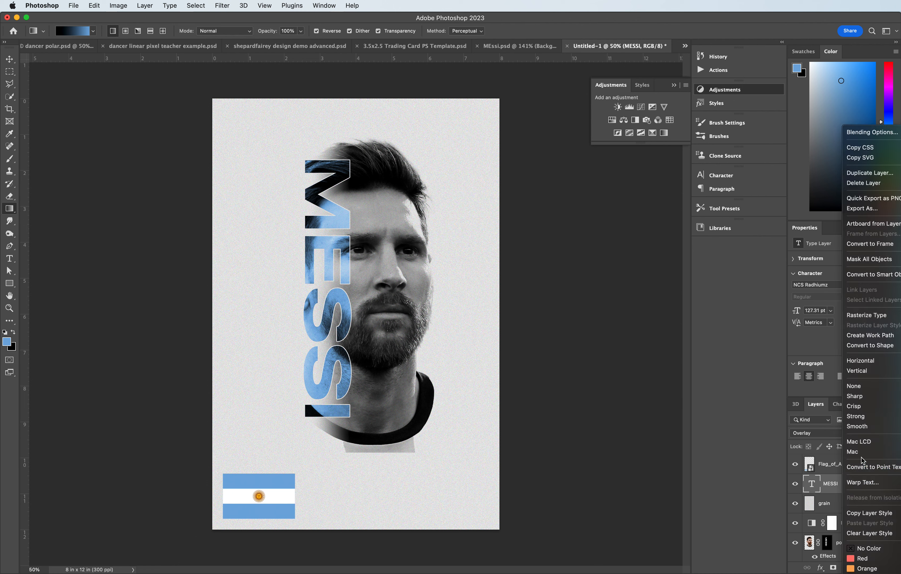
{"action": "left_click", "coordinate": [866, 175]}
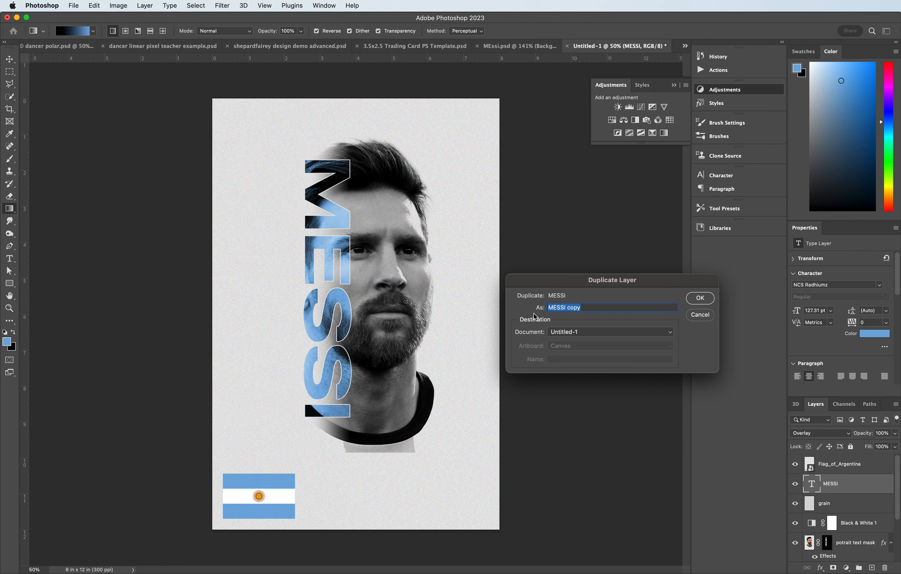
{"action": "type", "text": "GOAT"}
{"action": "left_click", "coordinate": [700, 298]}
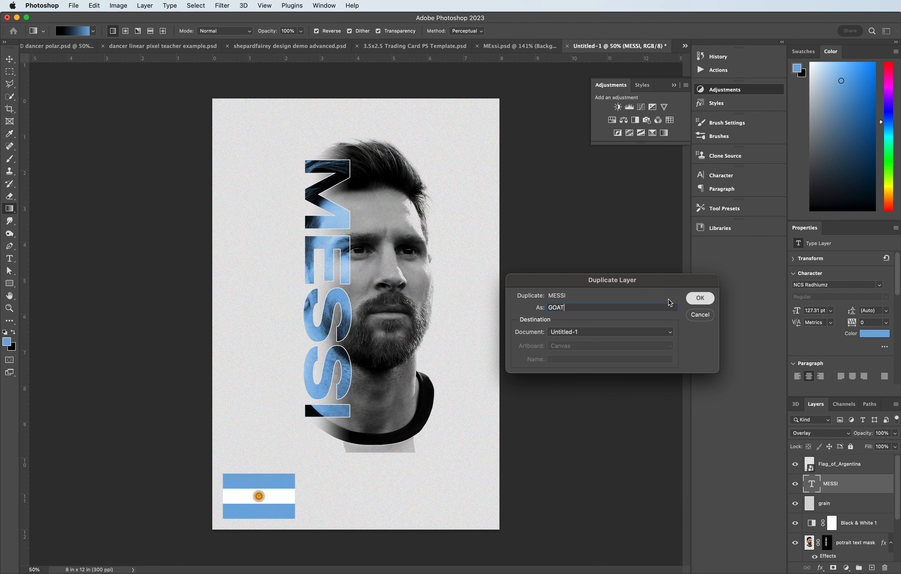
- Move the GOAT copy to the poster's right side and set its blend mode to Normal
{"action": "left_click", "coordinate": [9, 59]}
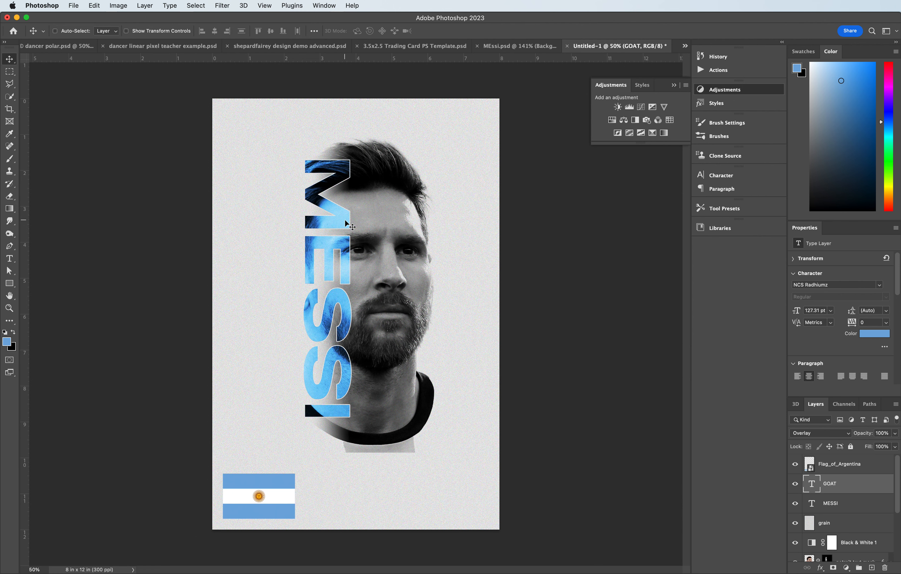
{"action": "left_click_drag", "start_coordinate": [341, 218], "coordinate": [476, 227]}
{"action": "double_click", "coordinate": [468, 223]}
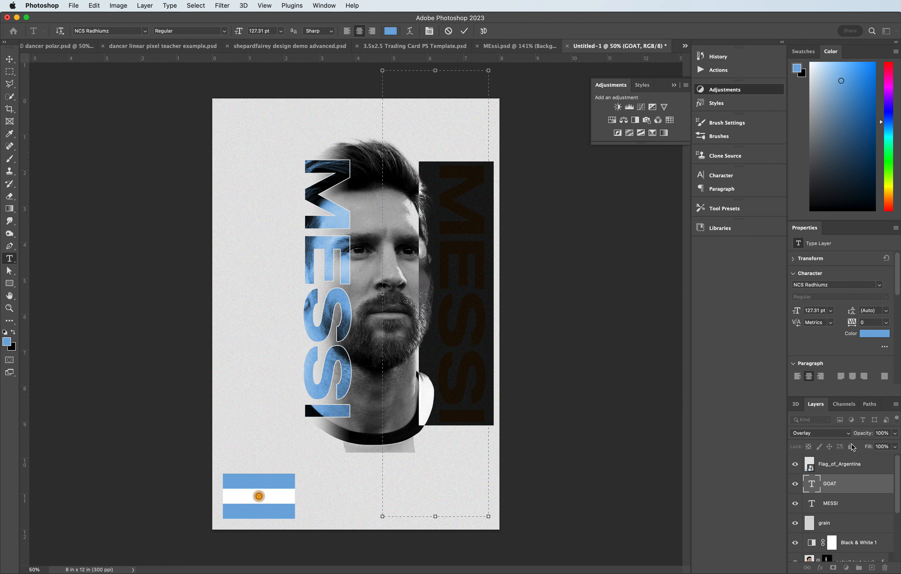
{"action": "key", "text": "Escape"}
{"action": "key", "text": "v"}
{"action": "left_click", "coordinate": [833, 432]}
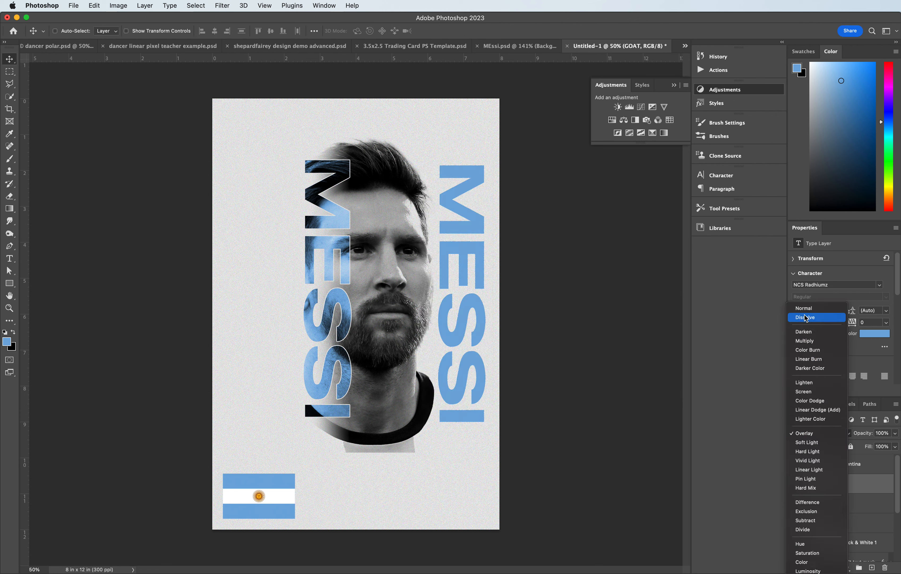
{"action": "left_click", "coordinate": [805, 308]}
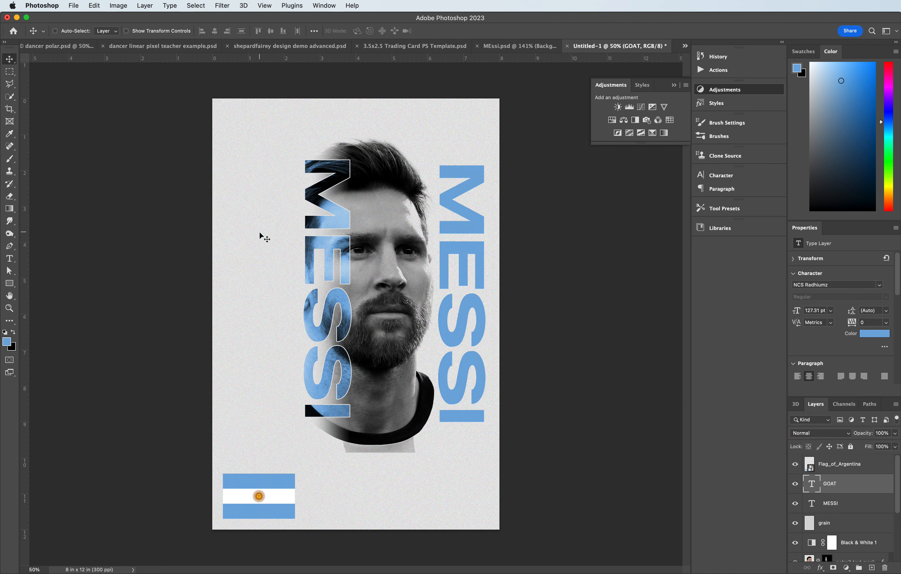
- Recolor the GOAT copy's text light grey (#c2c2c2)
{"action": "left_click", "coordinate": [8, 342]}
{"action": "left_click", "coordinate": [593, 375]}
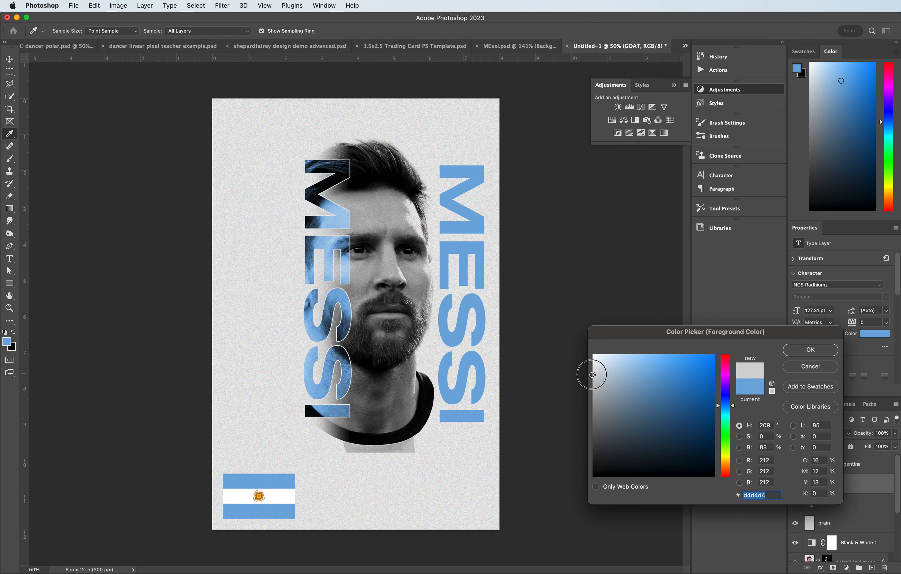
{"action": "left_click_drag", "start_coordinate": [593, 375], "coordinate": [589, 383]}
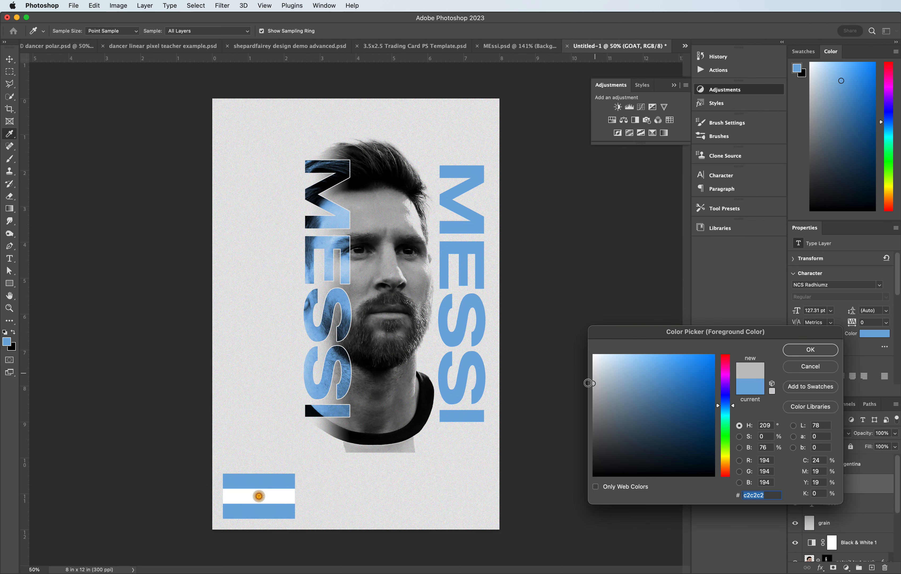
{"action": "left_click", "coordinate": [814, 352]}
{"action": "double_click", "coordinate": [457, 286]}
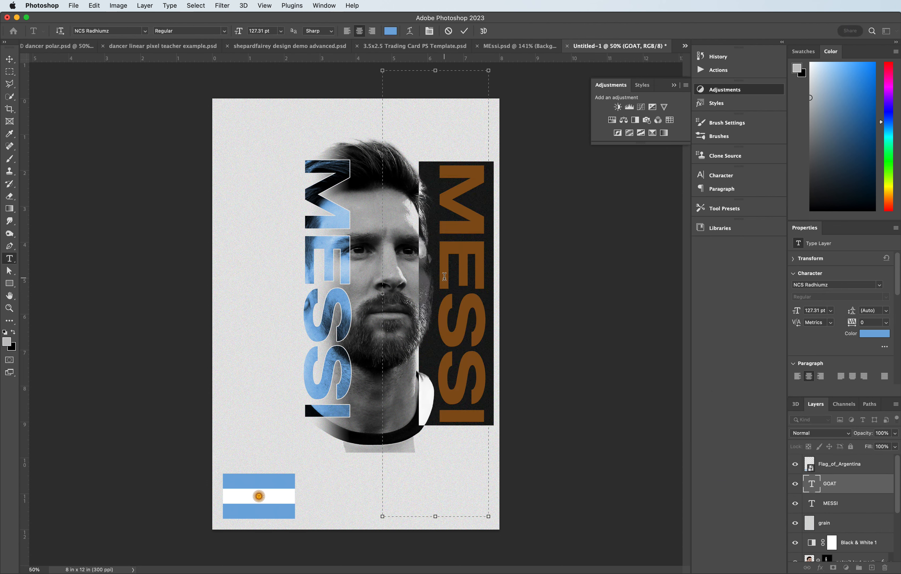
{"action": "left_click", "coordinate": [12, 333]}
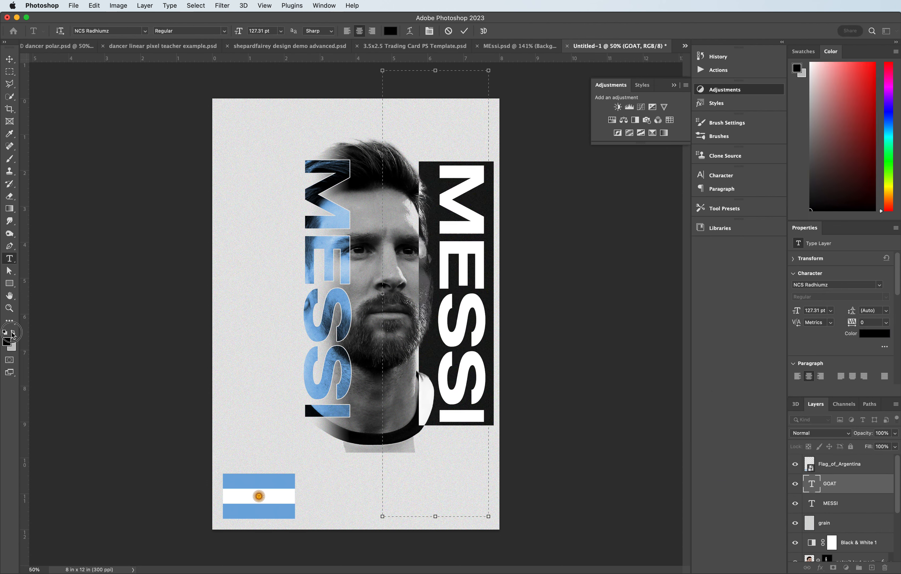
{"action": "left_click", "coordinate": [12, 333]}
{"action": "left_click", "coordinate": [10, 60]}
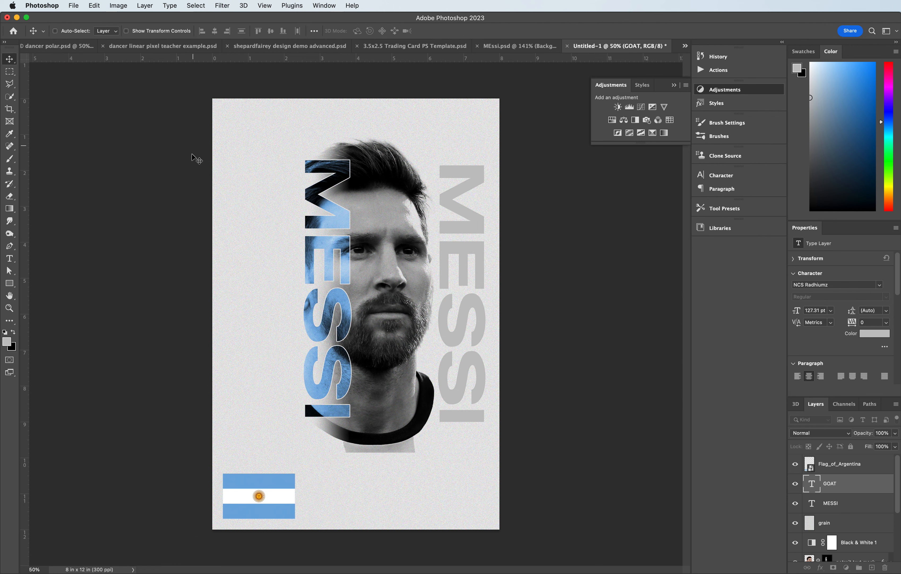
- Replace the copy's text with the word GOAT
{"action": "left_click_drag", "start_coordinate": [466, 263], "coordinate": [470, 275]}
{"action": "double_click", "coordinate": [470, 275]}
{"action": "type", "text": "GOAT"}
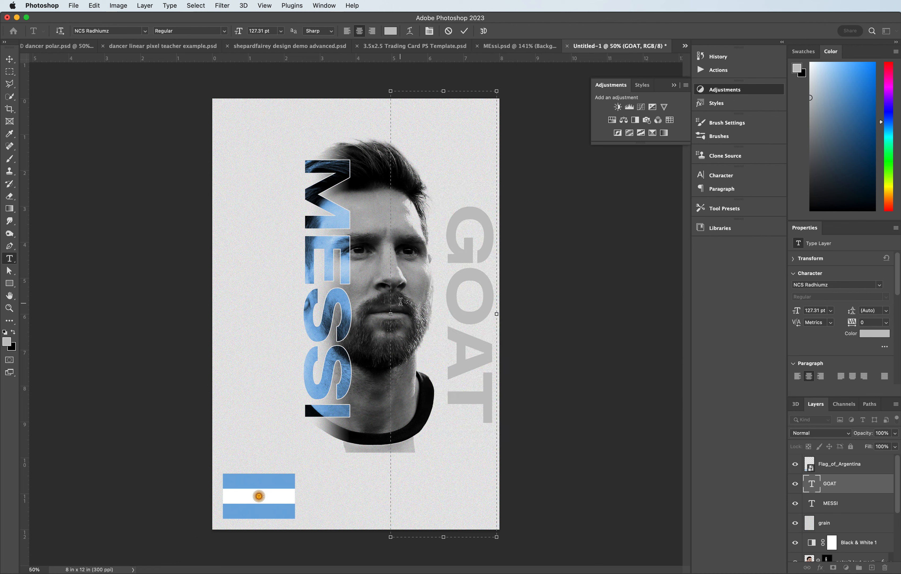
- Enlarge the GOAT text to 255 pt
{"action": "left_click_drag", "start_coordinate": [469, 207], "coordinate": [462, 422]}
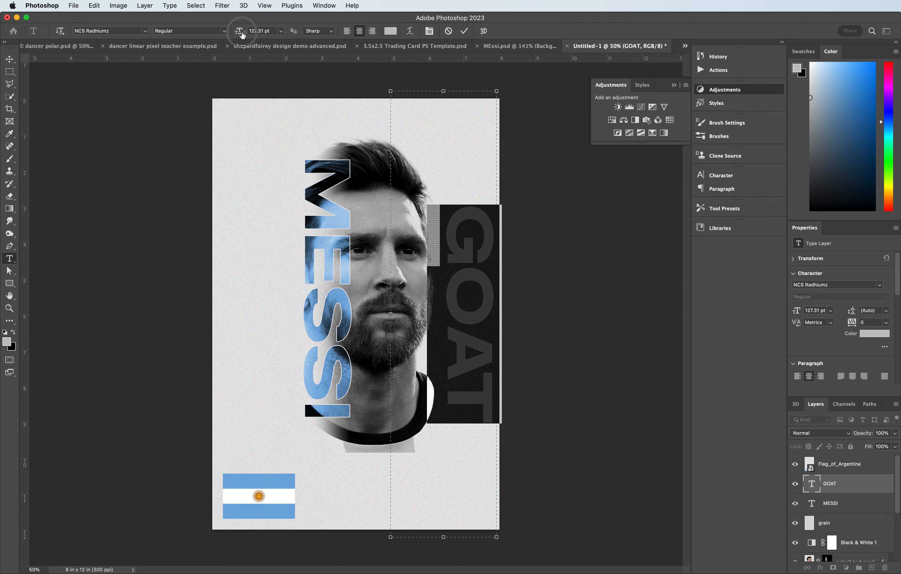
{"action": "left_click_drag", "start_coordinate": [243, 34], "coordinate": [304, 38]}
{"action": "left_click", "coordinate": [10, 60]}
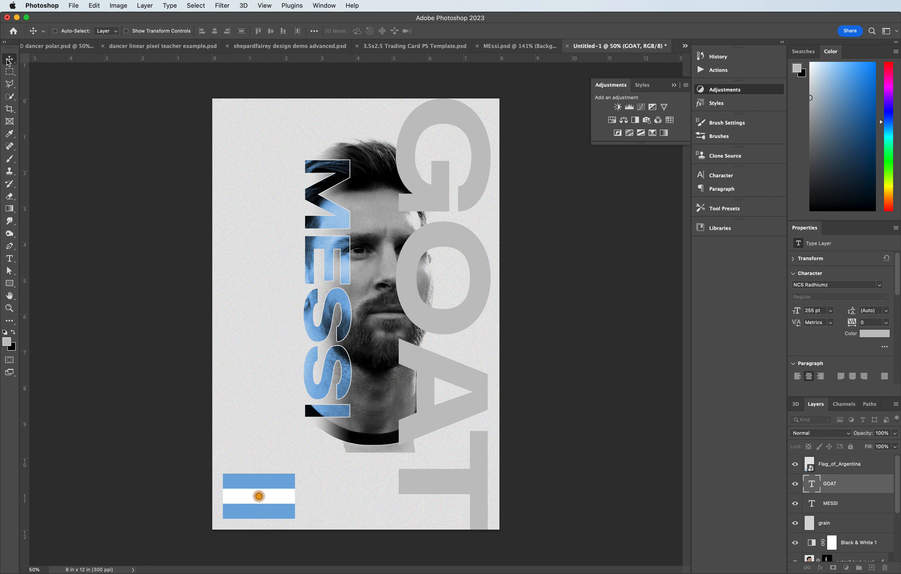
- Nudge the GOAT text right and move its layer down to sit just above the Background
{"action": "left_click_drag", "start_coordinate": [427, 123], "coordinate": [438, 124]}
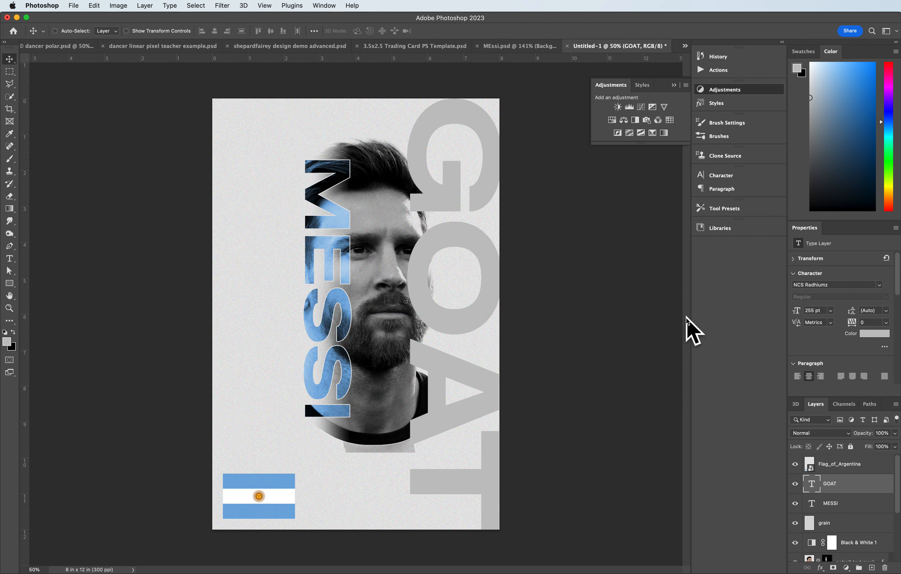
{"action": "left_click_drag", "start_coordinate": [852, 492], "coordinate": [845, 548]}
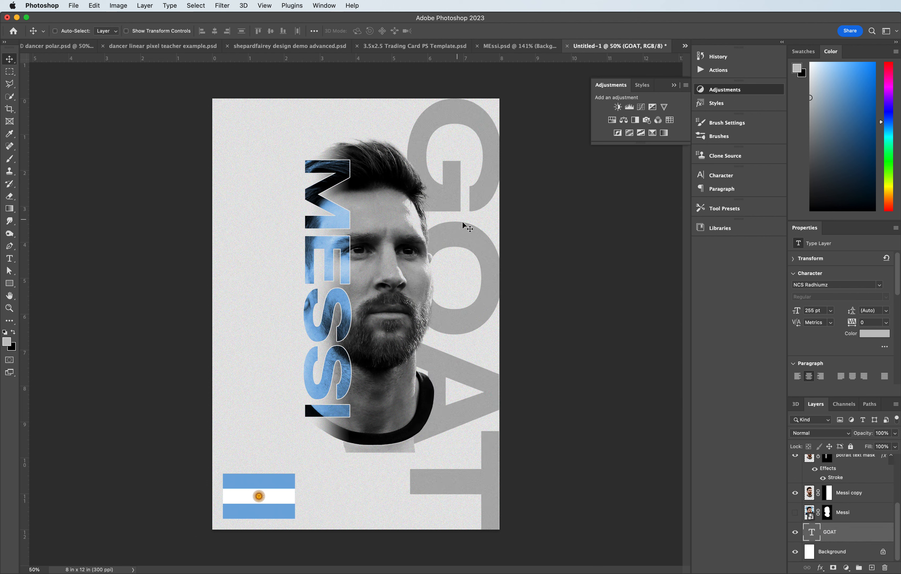
{"action": "left_click", "coordinate": [486, 188]}
- Lighten the GOAT text's color to a paler grey
{"action": "left_click", "coordinate": [10, 259]}
{"action": "double_click", "coordinate": [452, 245]}
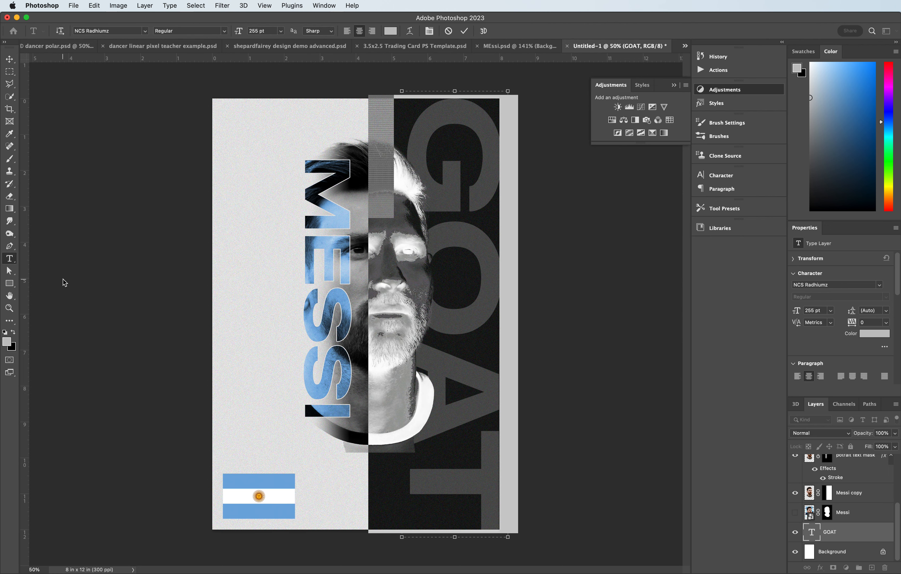
{"action": "left_click", "coordinate": [7, 343]}
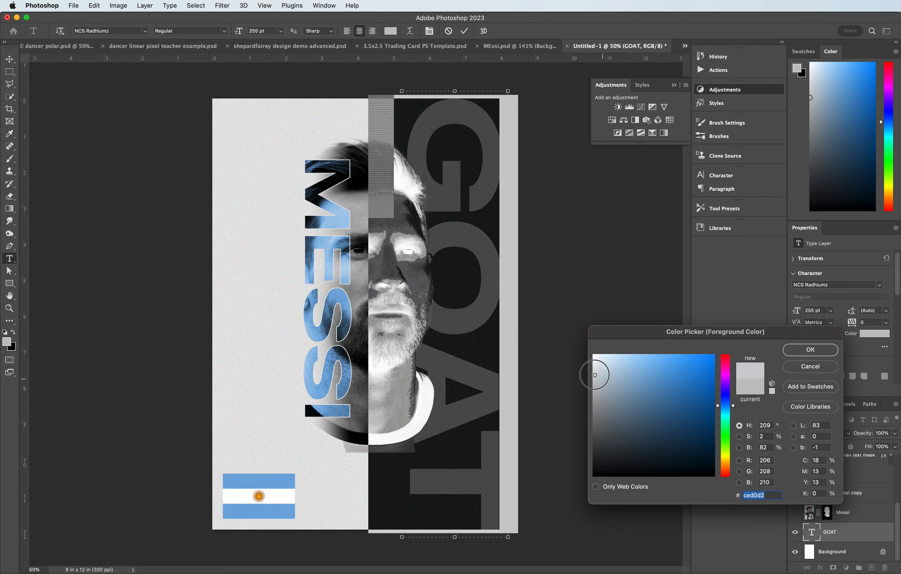
{"action": "left_click_drag", "start_coordinate": [592, 370], "coordinate": [594, 369]}
{"action": "left_click", "coordinate": [822, 354]}
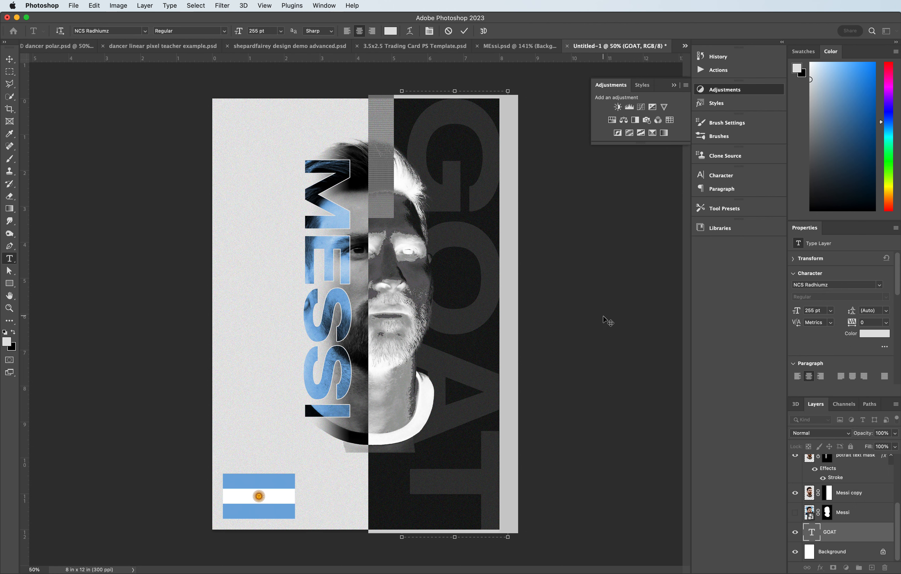
- Lower the GOAT layer's opacity to 57%
{"action": "left_click", "coordinate": [10, 59]}
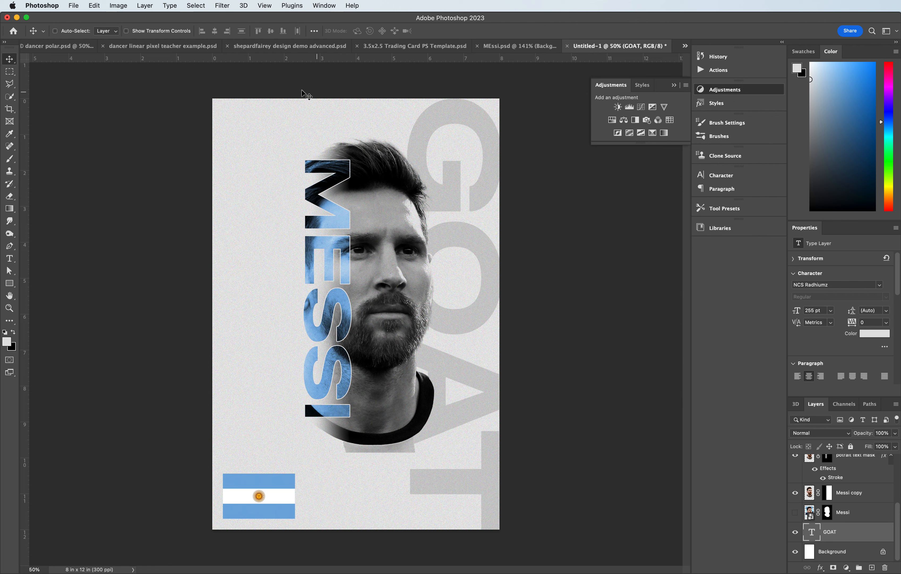
{"action": "left_click", "coordinate": [895, 434]}
{"action": "left_click_drag", "start_coordinate": [887, 445], "coordinate": [873, 444]}
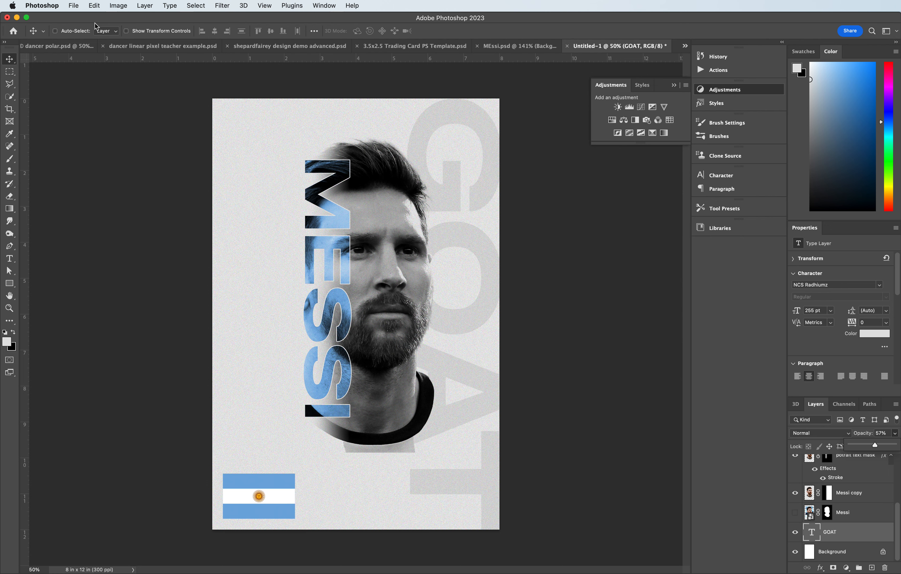
- Place the FCB.jpg crest into the poster as an embedded image
{"action": "left_click", "coordinate": [73, 6]}
{"action": "left_click", "coordinate": [185, 191]}
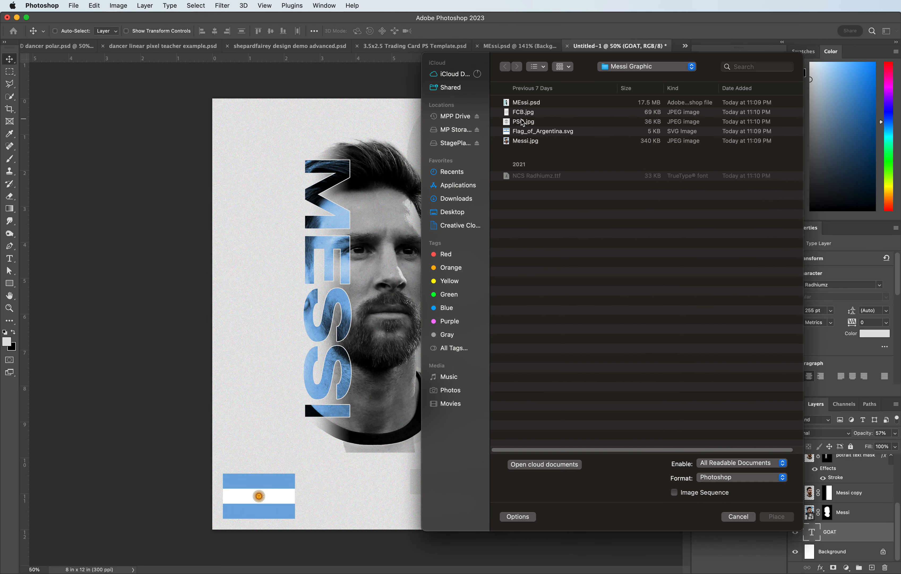
{"action": "left_click", "coordinate": [521, 115]}
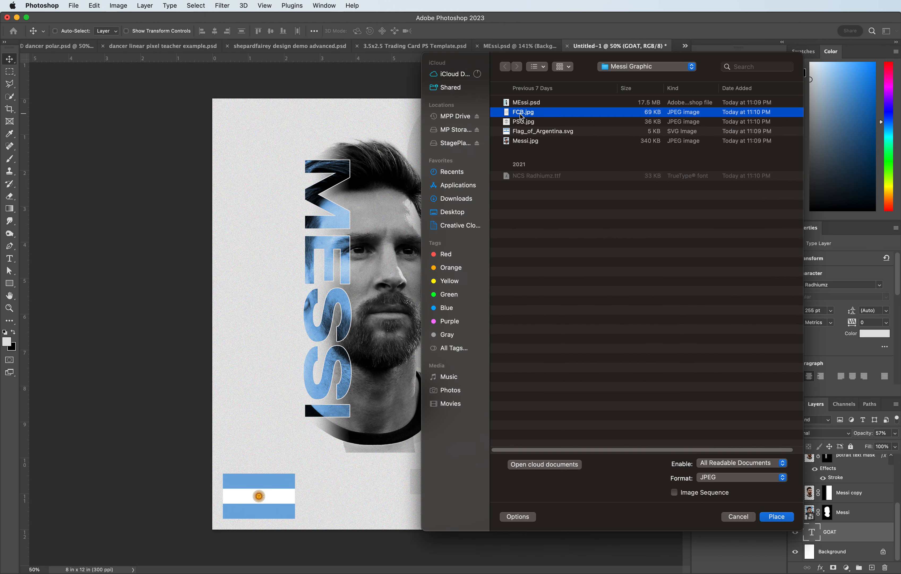
{"action": "left_click", "coordinate": [777, 516]}
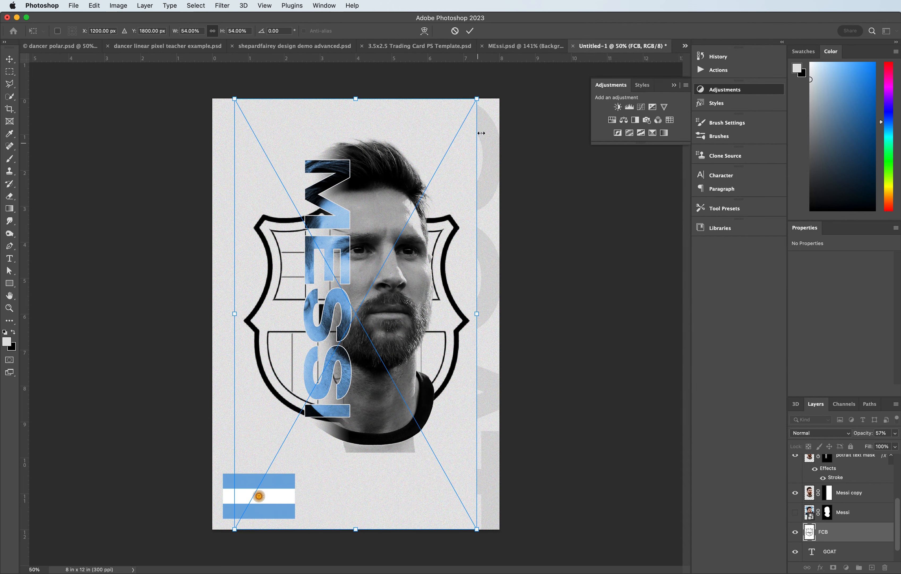
- Shrink the FCB crest to about 12% and position it on the left side above the flag
{"action": "left_click_drag", "start_coordinate": [477, 100], "coordinate": [224, 360]}
{"action": "left_click_drag", "start_coordinate": [267, 453], "coordinate": [254, 392]}
{"action": "left_click_drag", "start_coordinate": [288, 348], "coordinate": [271, 379]}
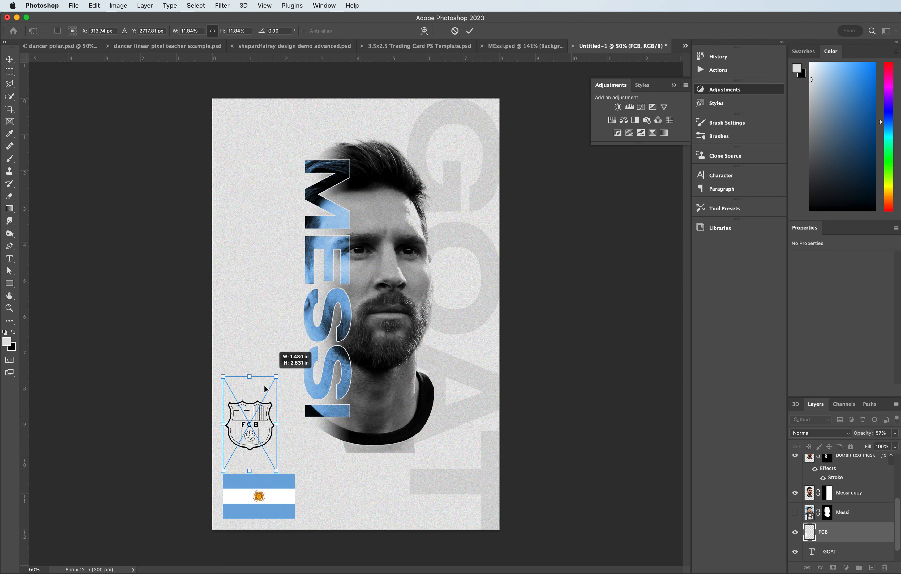
{"action": "left_click_drag", "start_coordinate": [256, 424], "coordinate": [266, 341]}
{"action": "key", "text": "Return"}
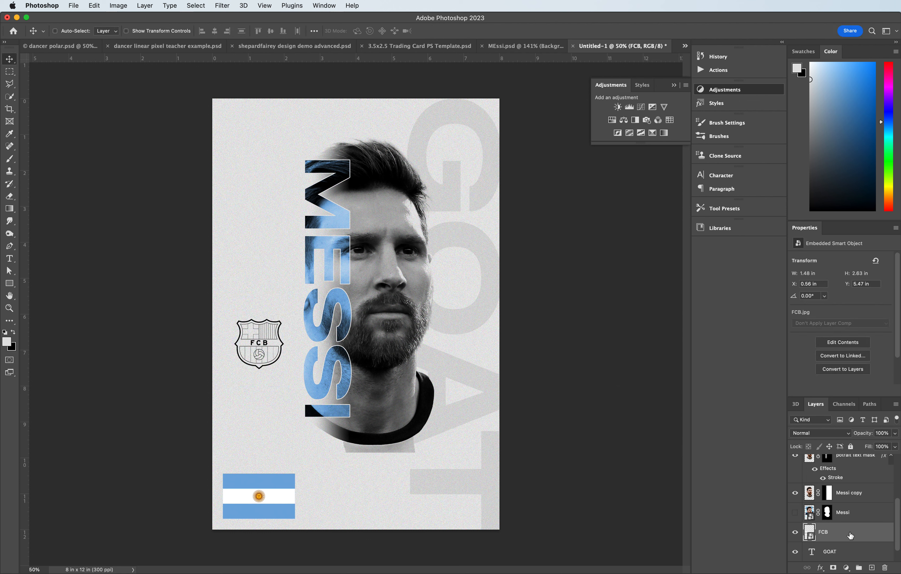
- Place the PSG.jpg crest into the poster as an embedded image
{"action": "left_click", "coordinate": [79, 4]}
{"action": "mouse_move", "coordinate": [94, 5]}
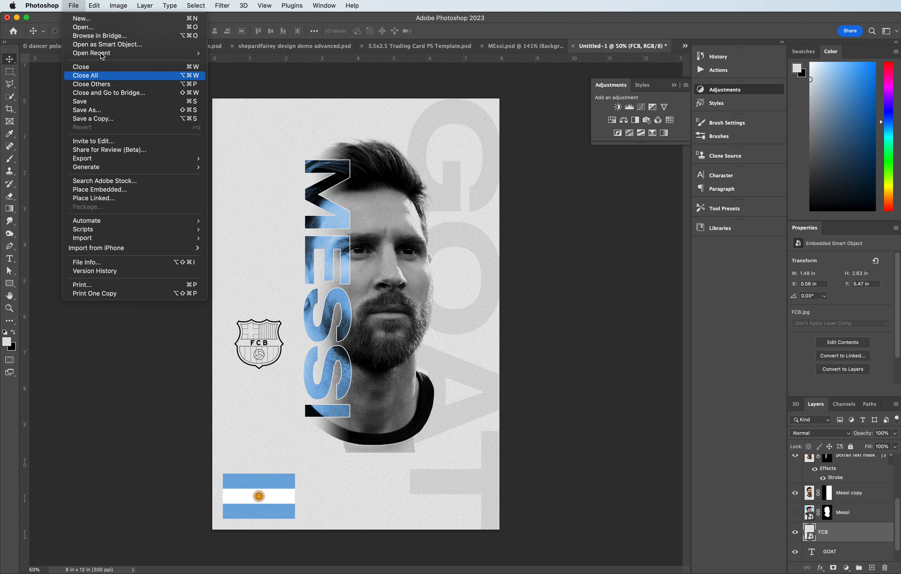
{"action": "left_click", "coordinate": [109, 190]}
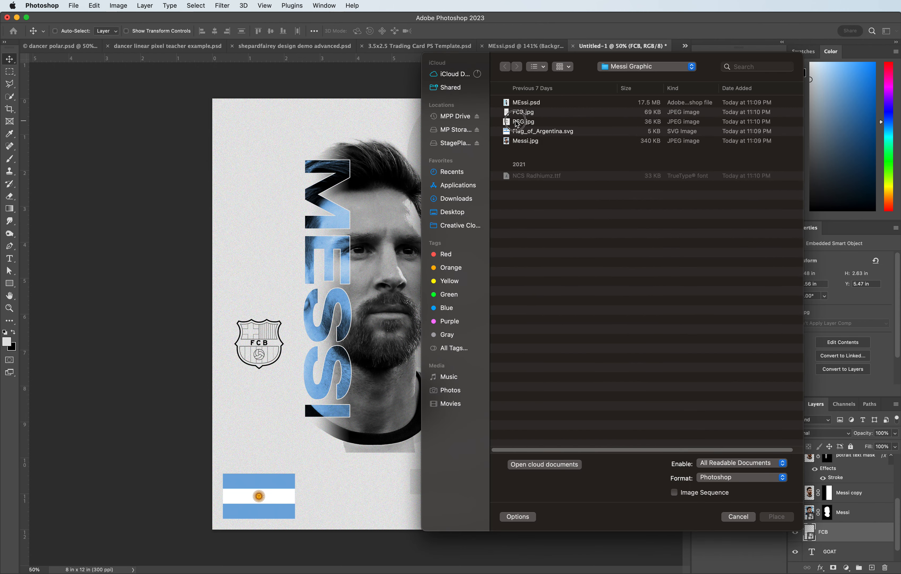
{"action": "left_click", "coordinate": [518, 121]}
{"action": "left_click", "coordinate": [775, 517]}
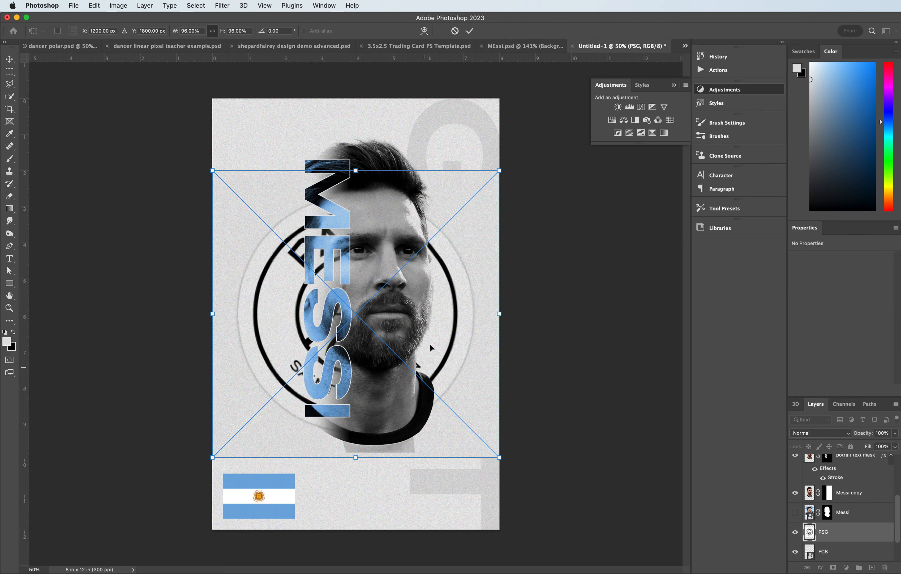
- Shrink the PSG crest to about 1.75 in square and position it between the FCB crest and the flag
{"action": "left_click_drag", "start_coordinate": [499, 171], "coordinate": [261, 388]}
{"action": "left_click_drag", "start_coordinate": [241, 425], "coordinate": [269, 406]}
{"action": "key", "text": "Return"}
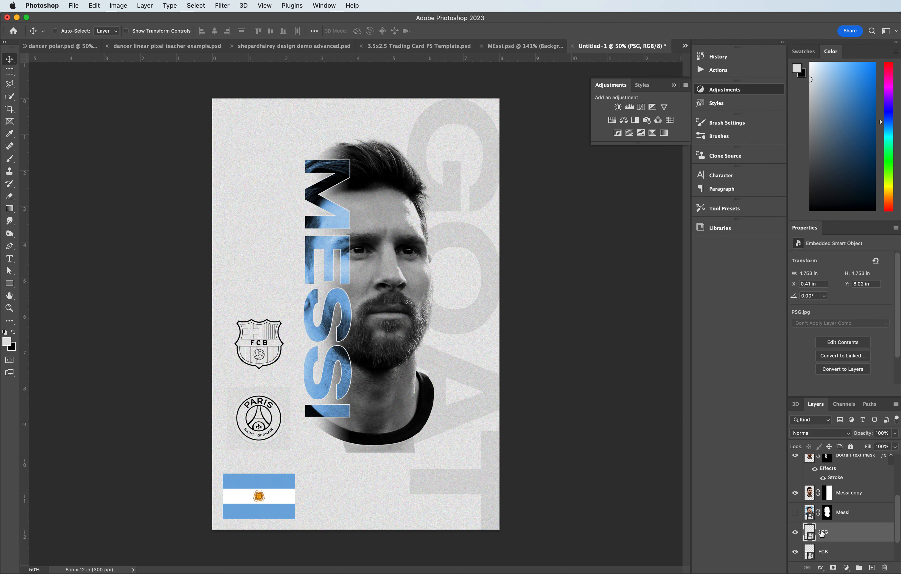
- Rasterize the PSG and FCB crest layers
{"action": "right_click", "coordinate": [813, 534]}
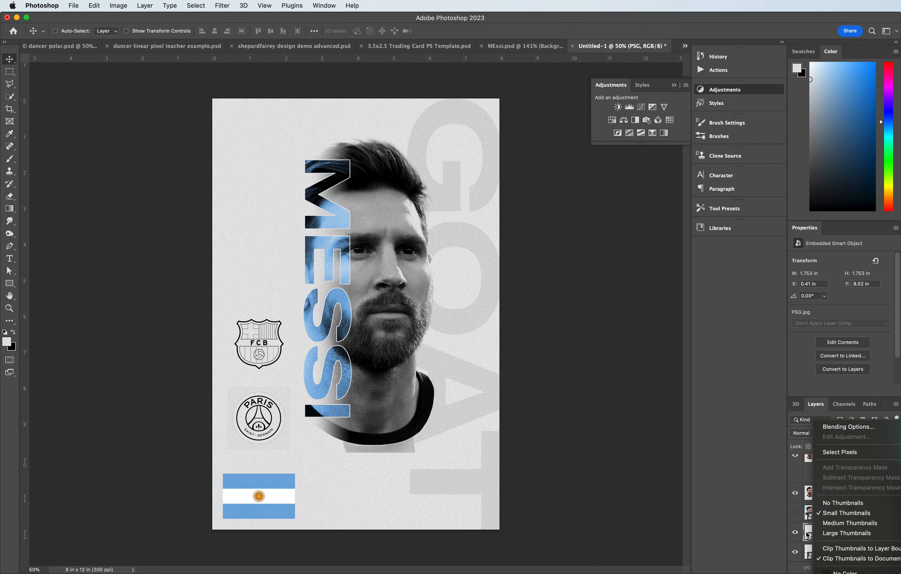
{"action": "left_click", "coordinate": [810, 529]}
{"action": "right_click", "coordinate": [836, 535]}
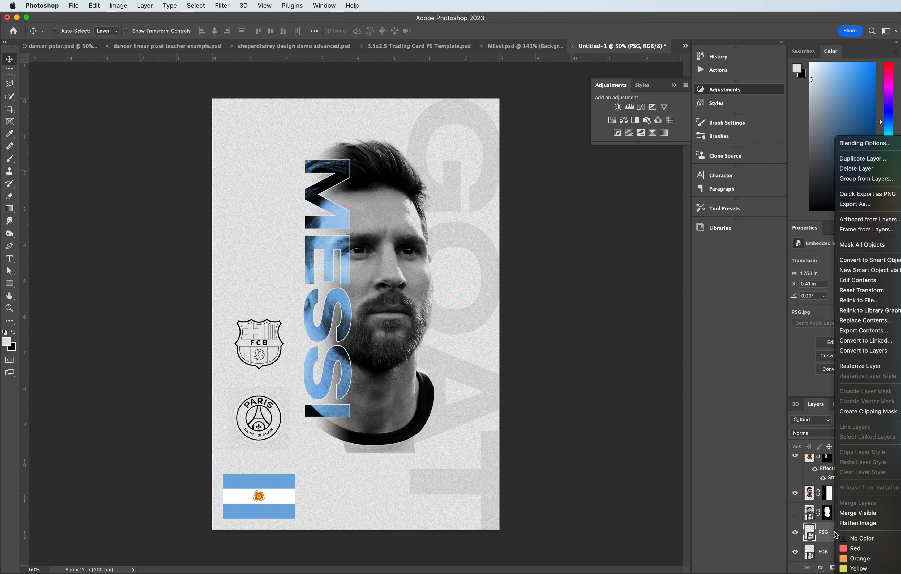
{"action": "left_click", "coordinate": [862, 366]}
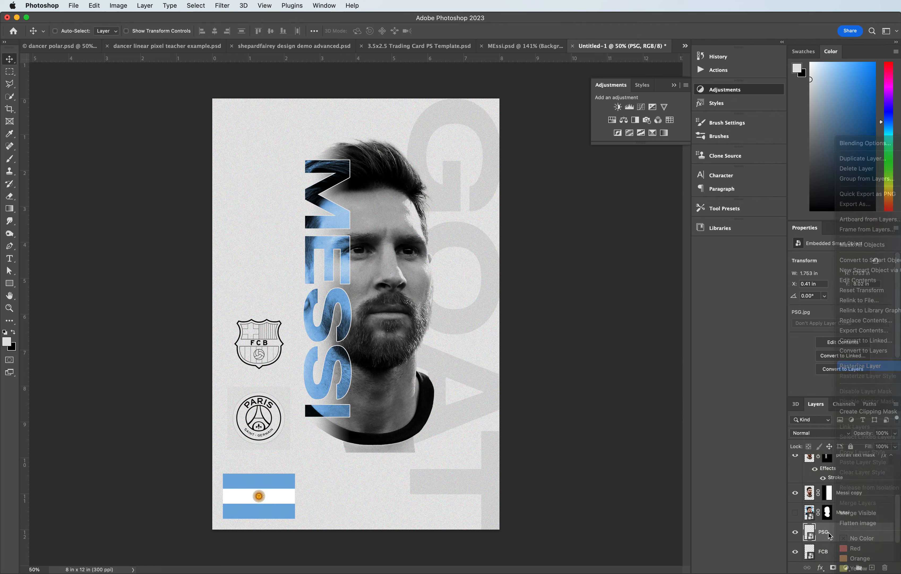
{"action": "right_click", "coordinate": [861, 548]}
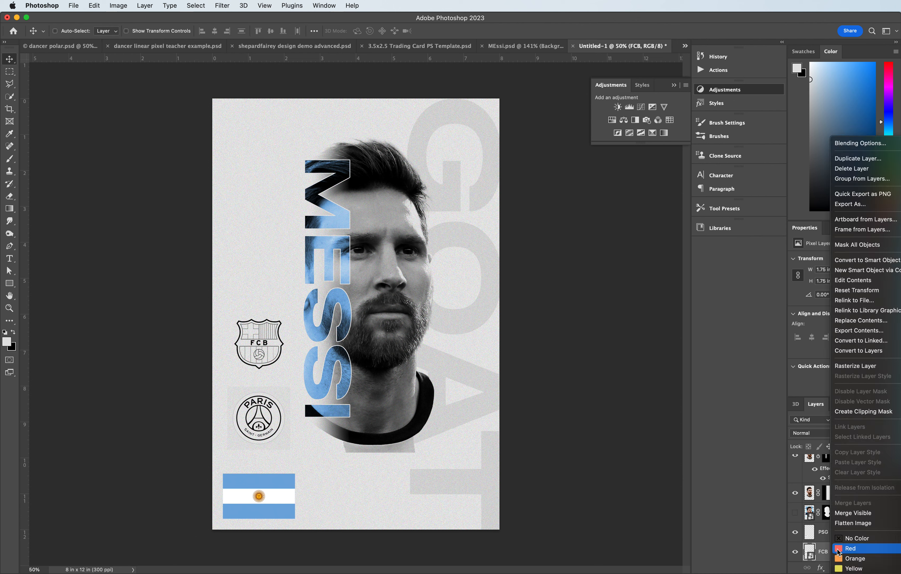
{"action": "left_click", "coordinate": [845, 366]}
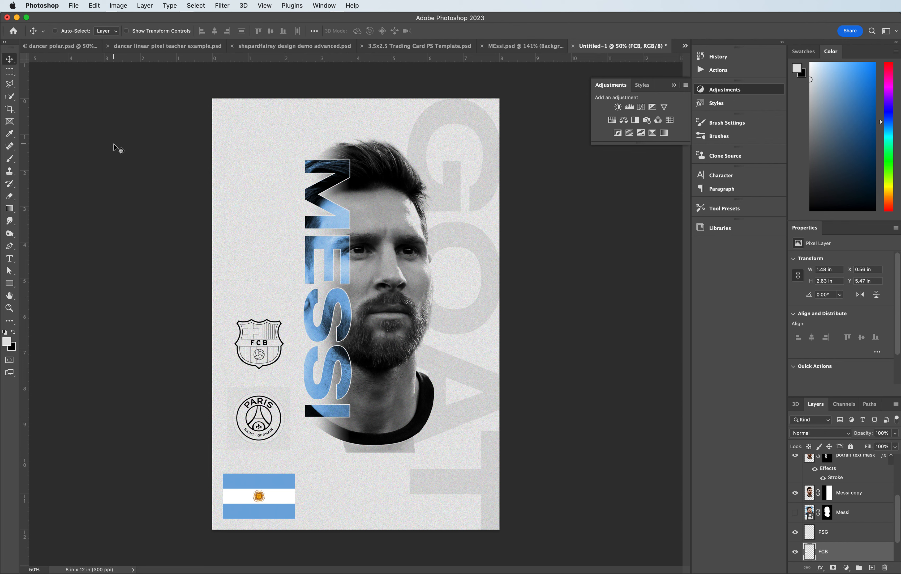
- Remove the white background around the FCB crest using the Magic Wand tool
{"action": "left_click", "coordinate": [10, 97]}
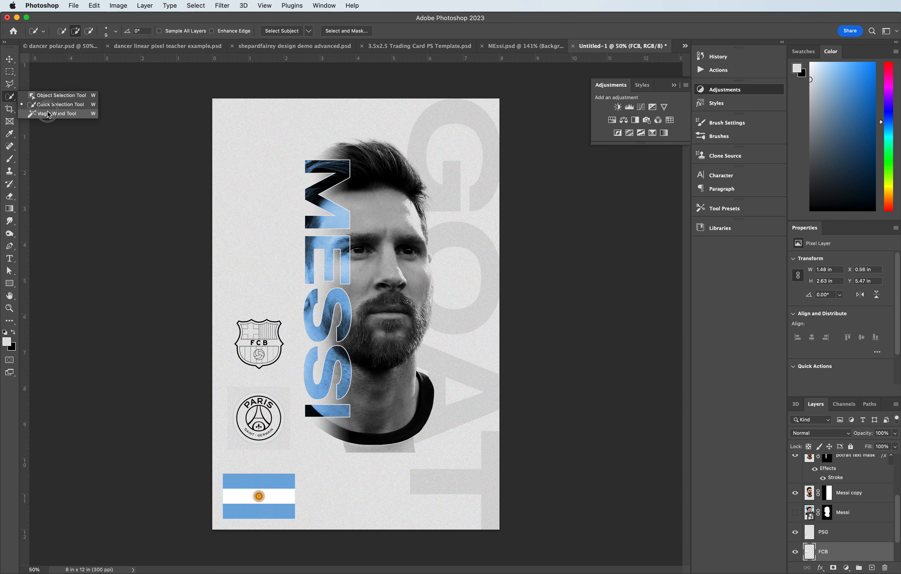
{"action": "left_click", "coordinate": [57, 114]}
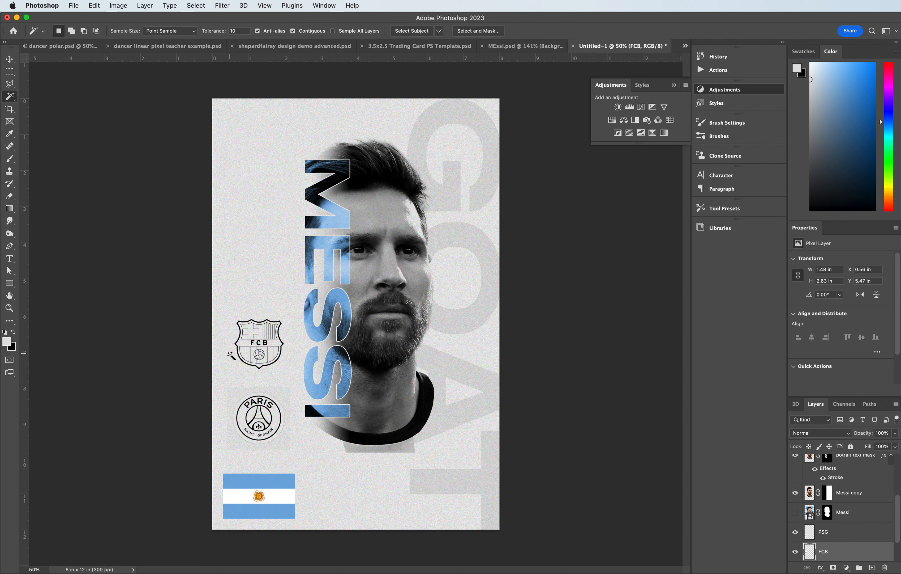
{"action": "left_click", "coordinate": [238, 361]}
{"action": "left_click", "coordinate": [101, 166]}
{"action": "left_click", "coordinate": [827, 569]}
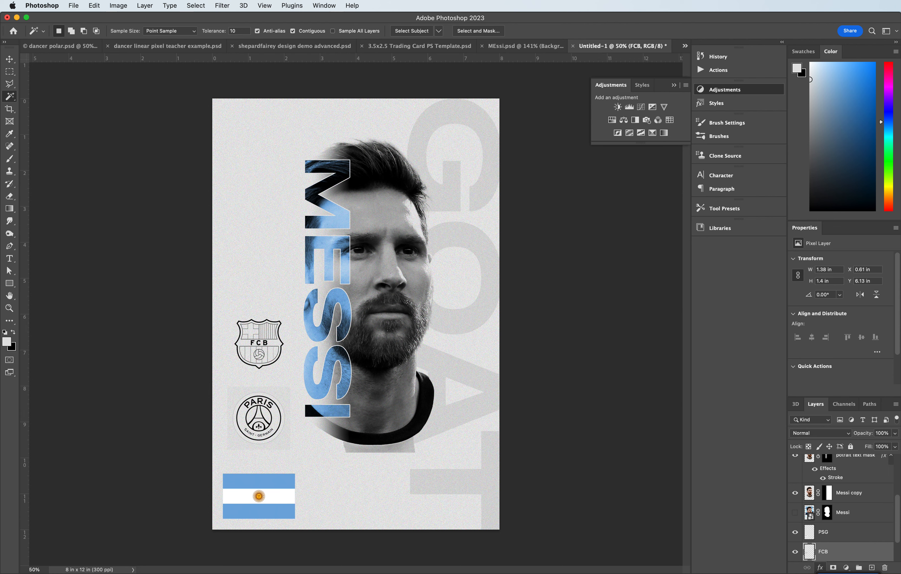
- Give the FCB crest a 6 px white outside stroke and an 83% opacity drop shadow about 35 px in size
{"action": "left_click", "coordinate": [837, 553]}
{"action": "double_click", "coordinate": [838, 553]}
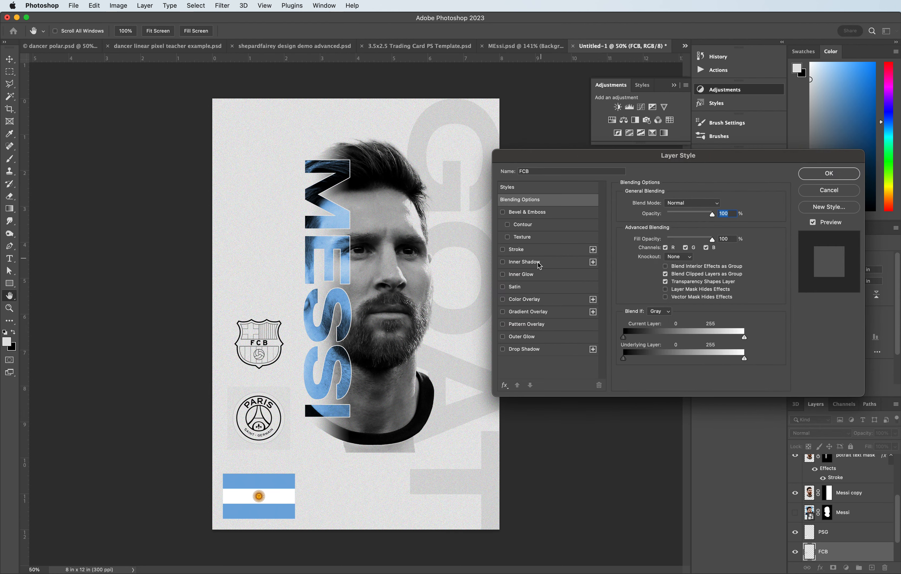
{"action": "left_click", "coordinate": [533, 251]}
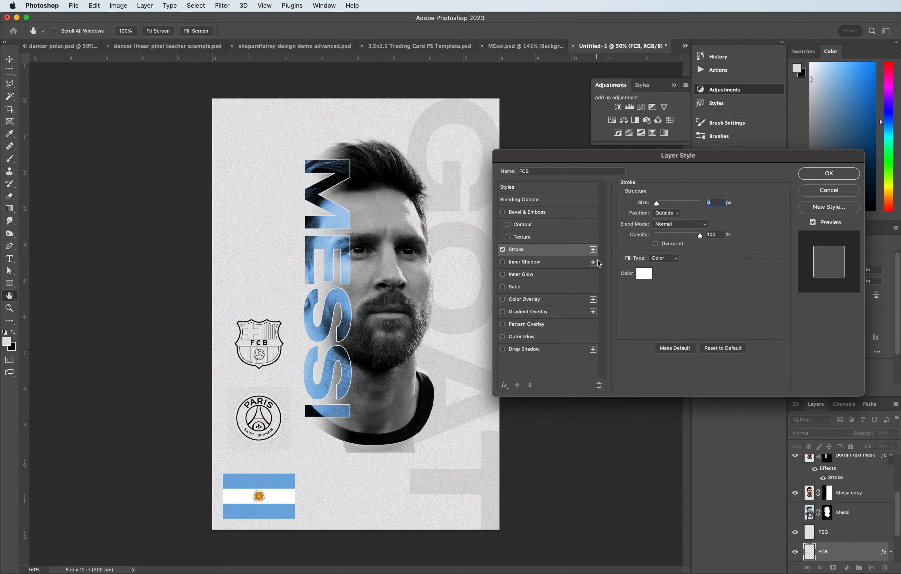
{"action": "left_click", "coordinate": [521, 351]}
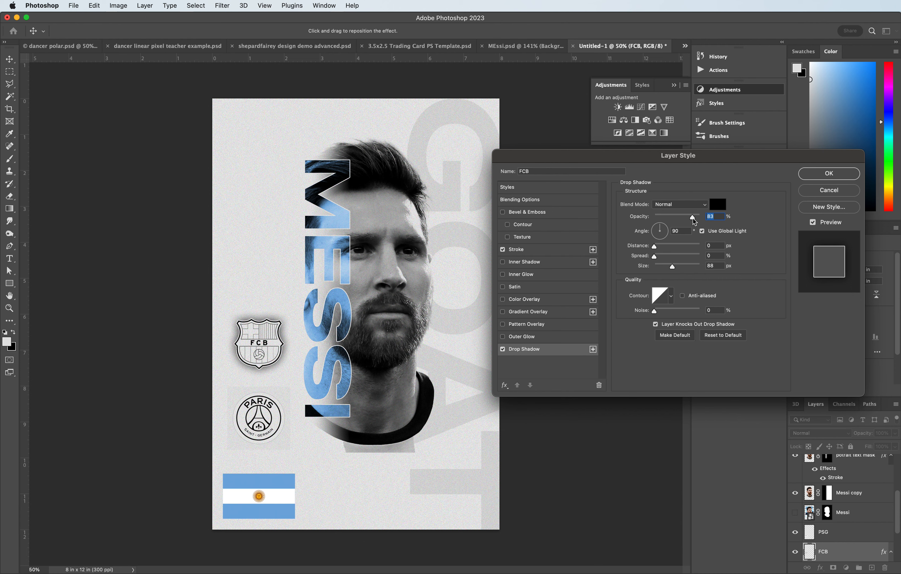
{"action": "left_click_drag", "start_coordinate": [676, 267], "coordinate": [662, 268]}
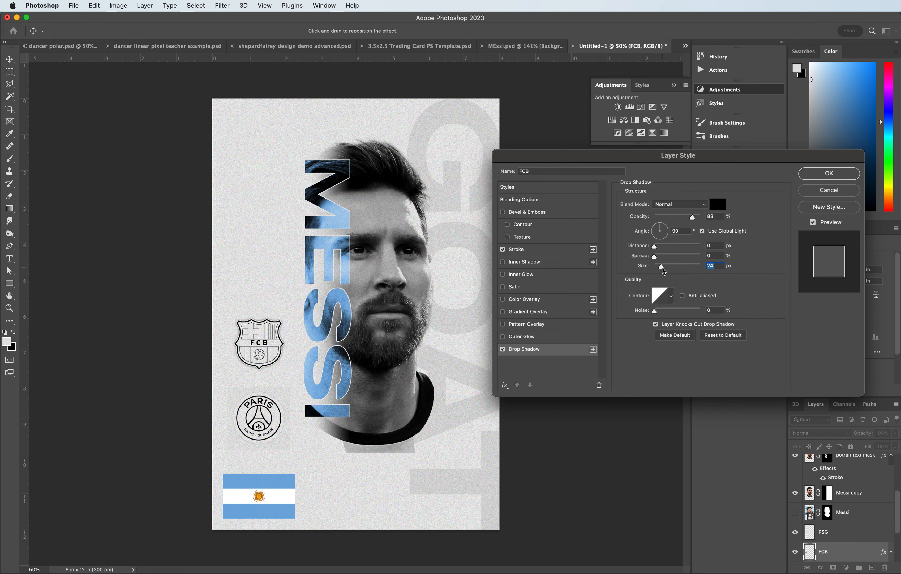
{"action": "left_click_drag", "start_coordinate": [660, 268], "coordinate": [661, 269]}
{"action": "left_click", "coordinate": [529, 253]}
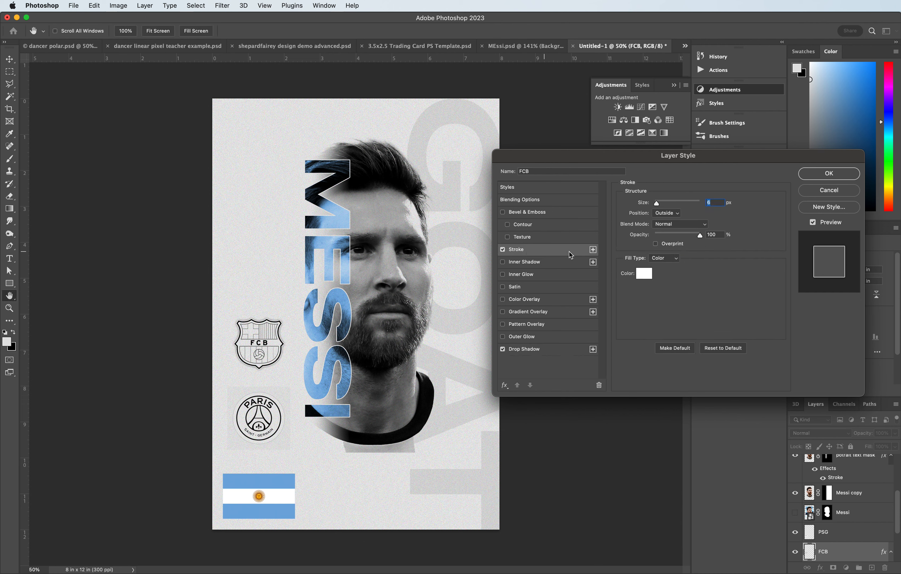
{"action": "left_click_drag", "start_coordinate": [658, 204], "coordinate": [659, 207]}
{"action": "left_click", "coordinate": [540, 351]}
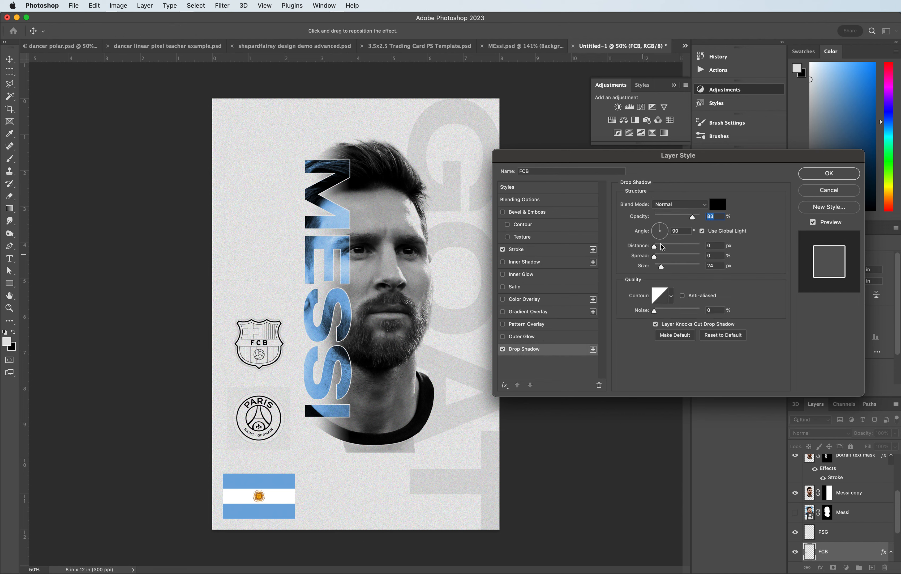
{"action": "left_click_drag", "start_coordinate": [661, 266], "coordinate": [664, 266]}
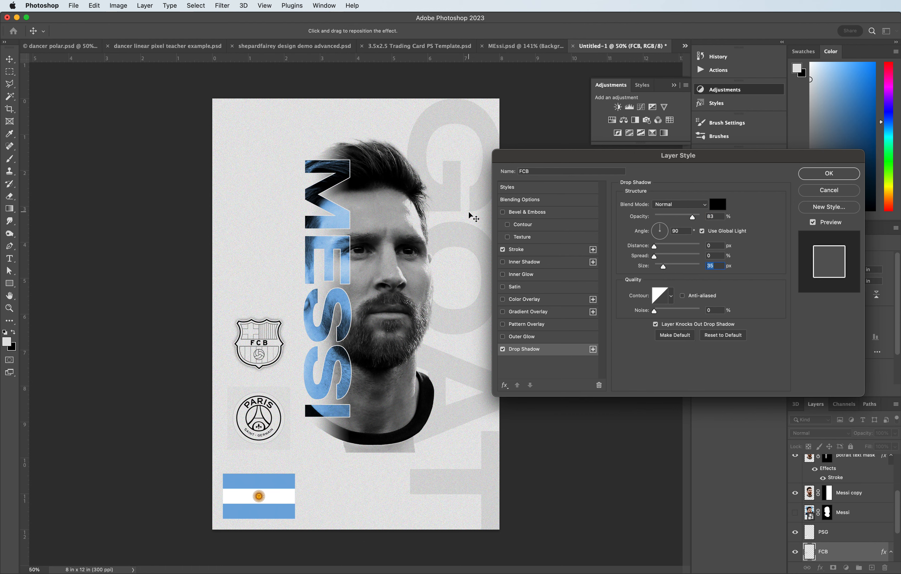
{"action": "left_click", "coordinate": [812, 175]}
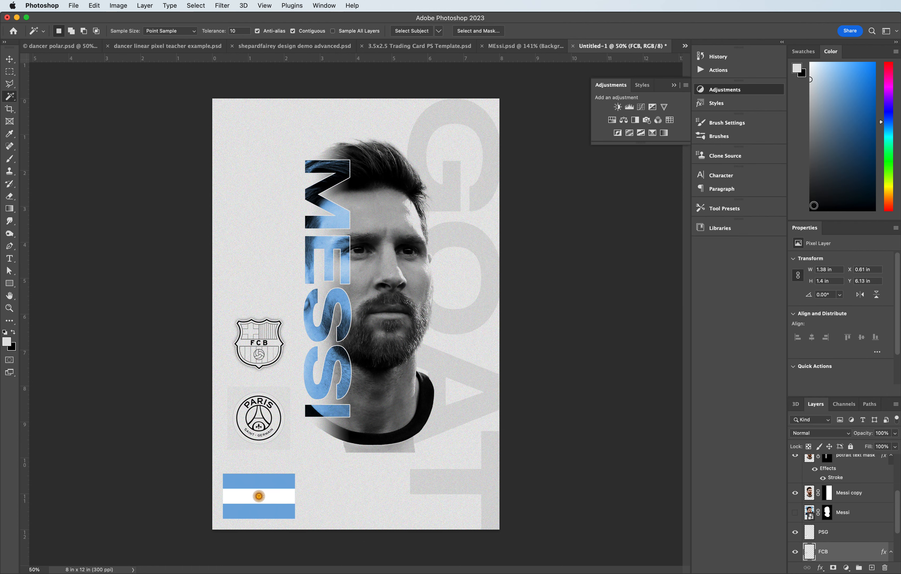
- Copy the FCB crest's layer style and paste it onto the PSG crest layer
{"action": "right_click", "coordinate": [837, 554]}
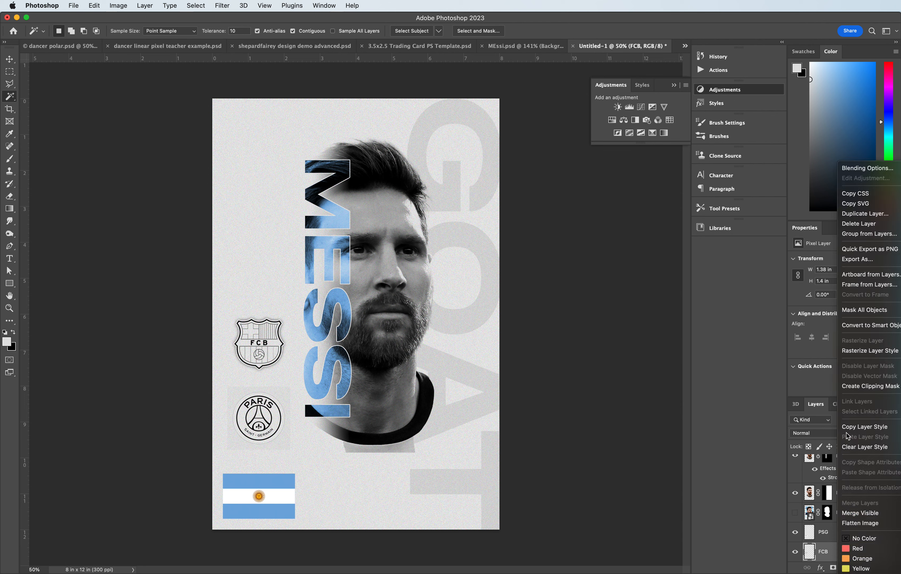
{"action": "left_click", "coordinate": [850, 426]}
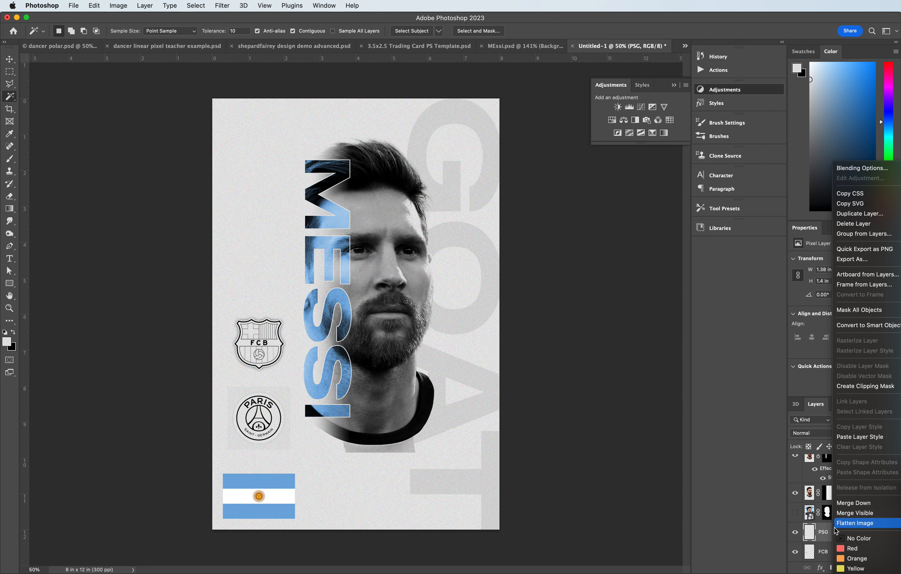
{"action": "left_click", "coordinate": [860, 438]}
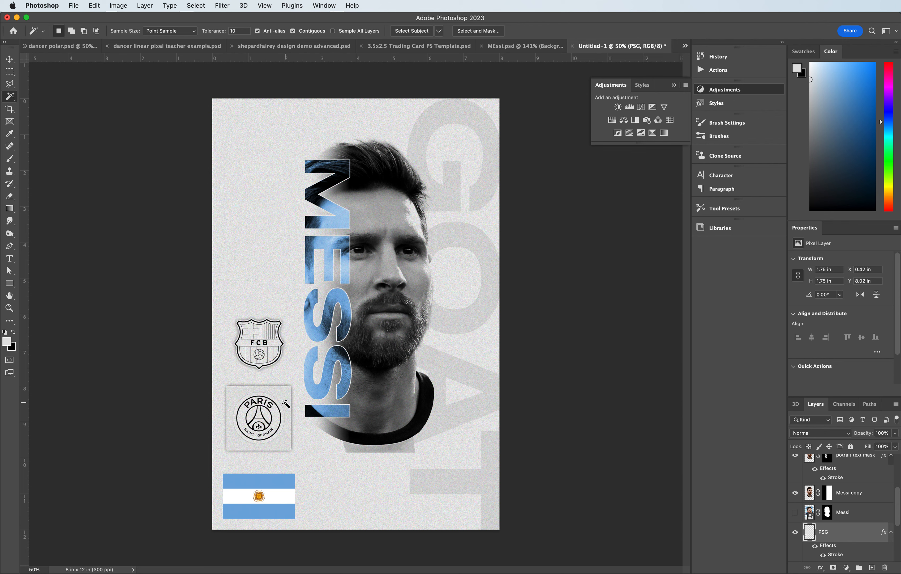
- Delete the square background around the PSG crest and nudge the crest slightly down
{"action": "left_click", "coordinate": [276, 394]}
{"action": "left_click", "coordinate": [266, 395], "text": "shift"}
{"action": "left_click", "coordinate": [265, 393], "text": "shift"}
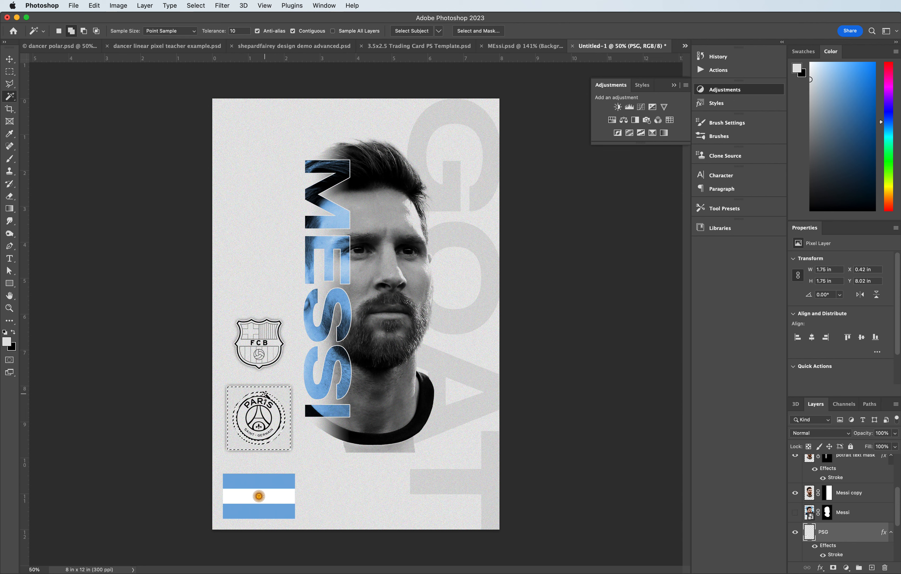
{"action": "left_click", "coordinate": [264, 394], "text": "shift"}
{"action": "left_click", "coordinate": [263, 394], "text": "shift"}
{"action": "left_click_drag", "start_coordinate": [10, 96], "coordinate": [62, 108]}
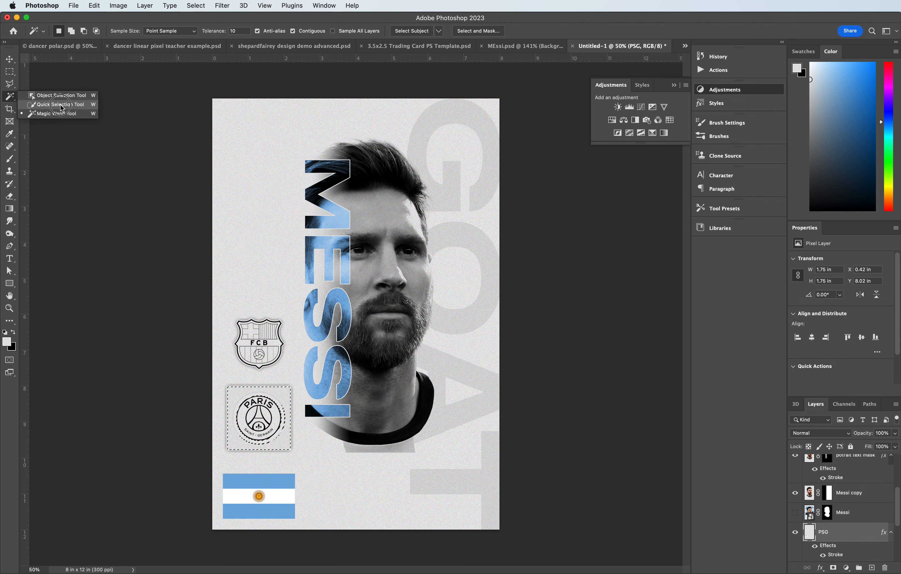
{"action": "left_click", "coordinate": [61, 108]}
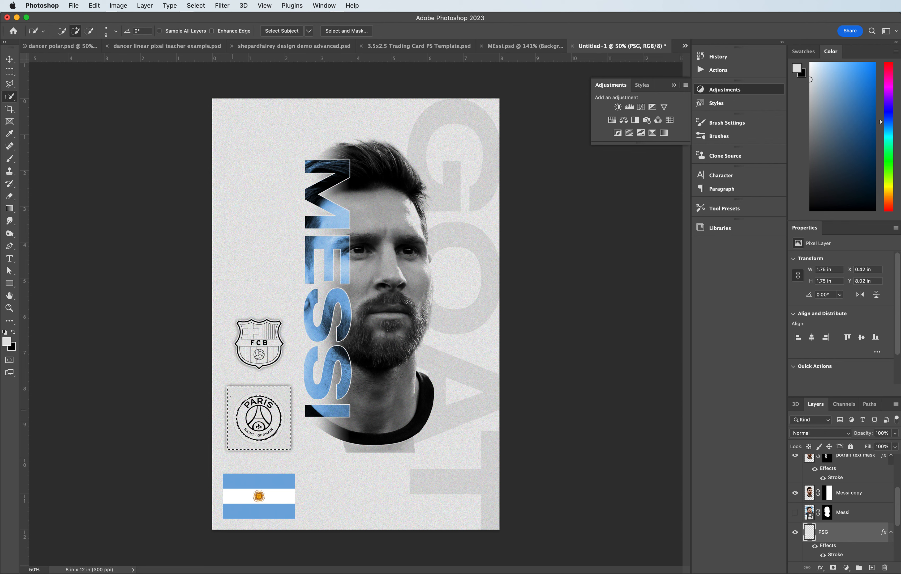
{"action": "key", "text": "Delete"}
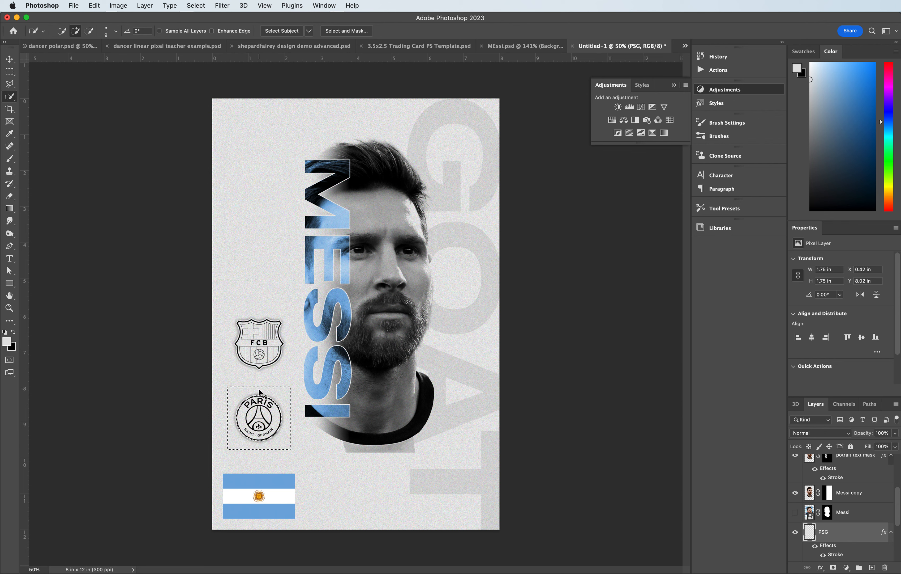
{"action": "key", "text": "super+d"}
{"action": "left_click", "coordinate": [10, 59]}
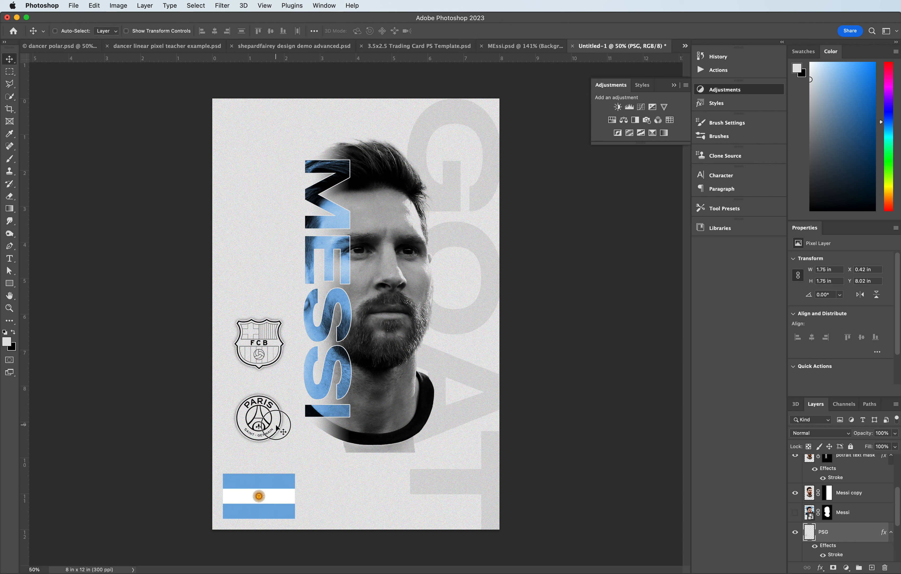
{"action": "mouse_move", "coordinate": [278, 428]}
{"action": "left_mouse_down"}
{"action": "mouse_move", "coordinate": [279, 440]}
{"action": "mouse_move", "coordinate": [278, 430]}
{"action": "left_mouse_up"}
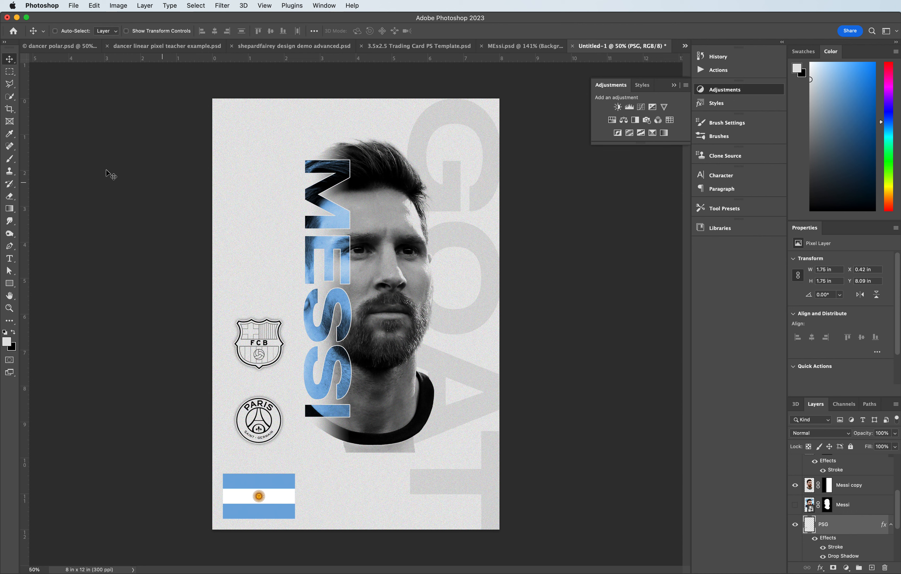
- Draw a rectangle about 1.7 × 0.83 in over Messi's eyes and fill it with blue sampled from the flag
{"action": "left_click_drag", "start_coordinate": [10, 289], "coordinate": [61, 284]}
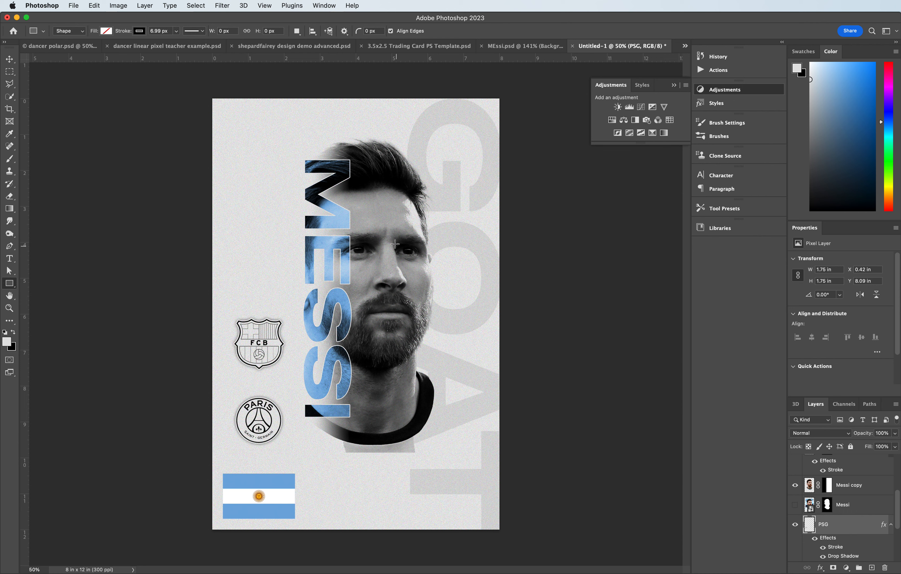
{"action": "left_click_drag", "start_coordinate": [387, 233], "coordinate": [448, 262]}
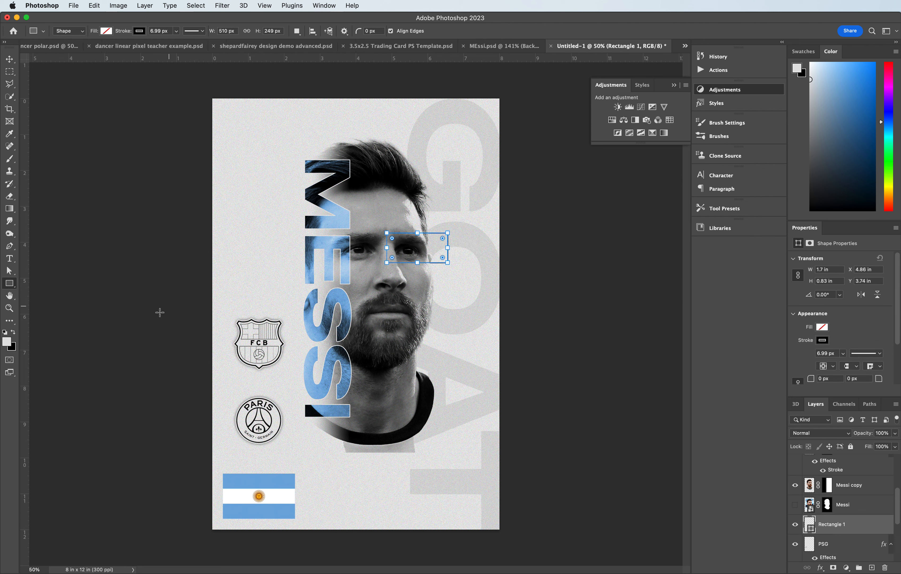
{"action": "left_click", "coordinate": [6, 133]}
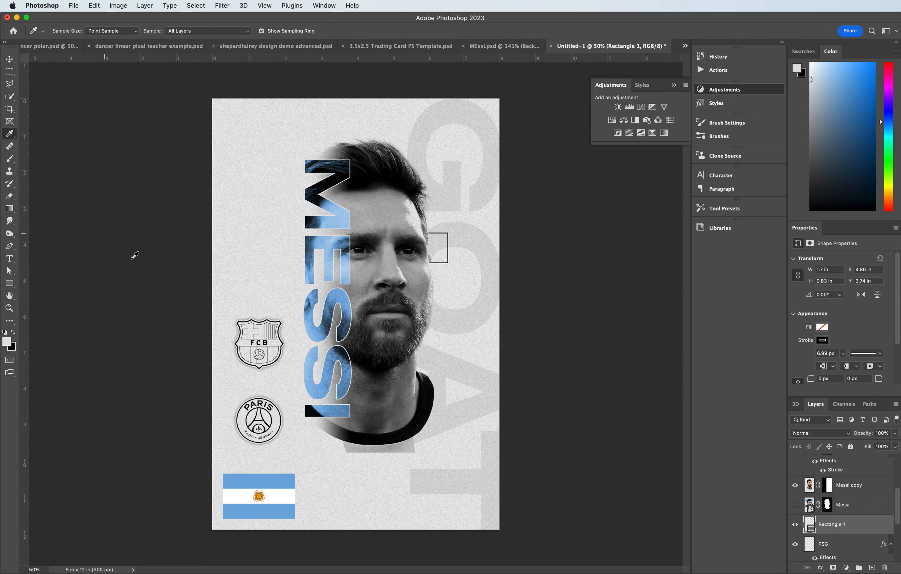
{"action": "left_click", "coordinate": [253, 477]}
{"action": "left_click", "coordinate": [9, 283]}
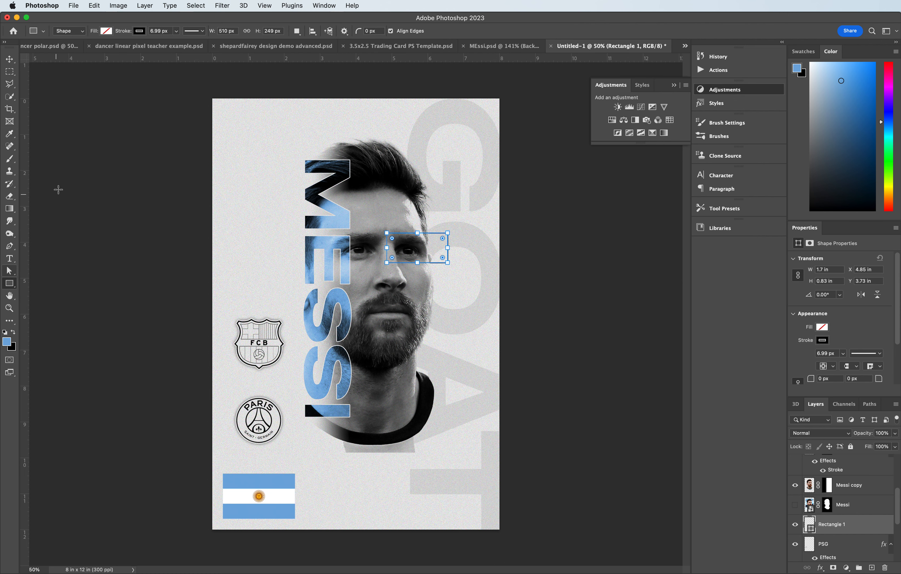
{"action": "left_click", "coordinate": [107, 32]}
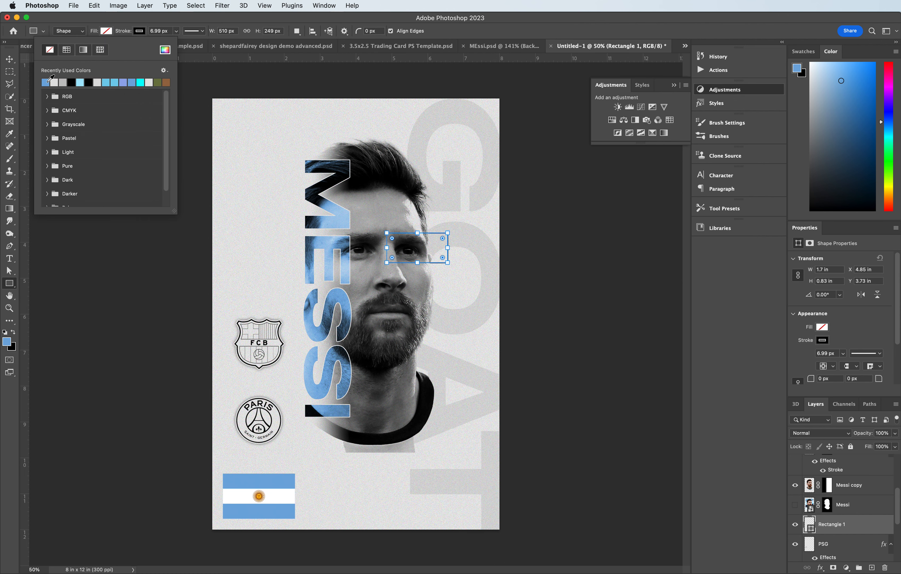
{"action": "left_click", "coordinate": [46, 82]}
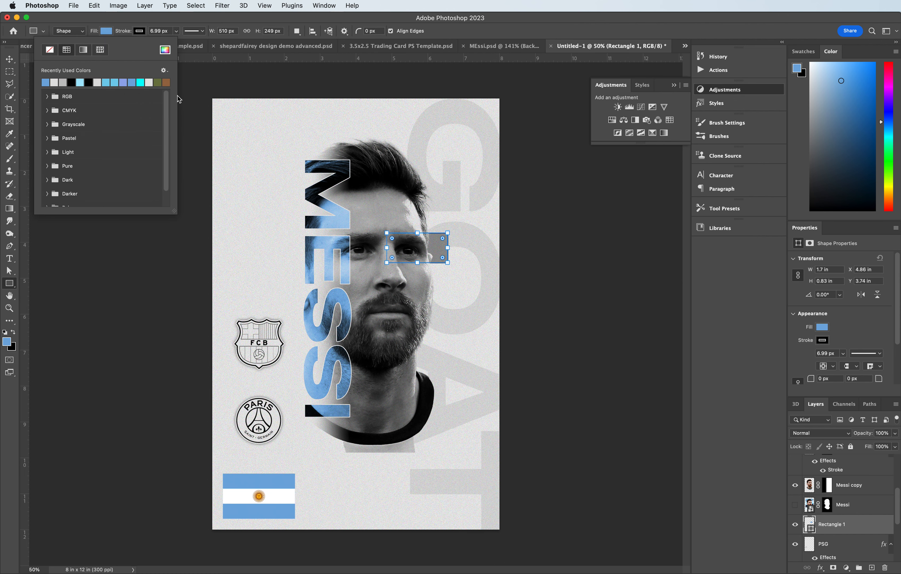
- Move the rectangle layer above the Black & White adjustment and remove the rectangle's stroke
{"action": "left_click_drag", "start_coordinate": [854, 525], "coordinate": [841, 475]}
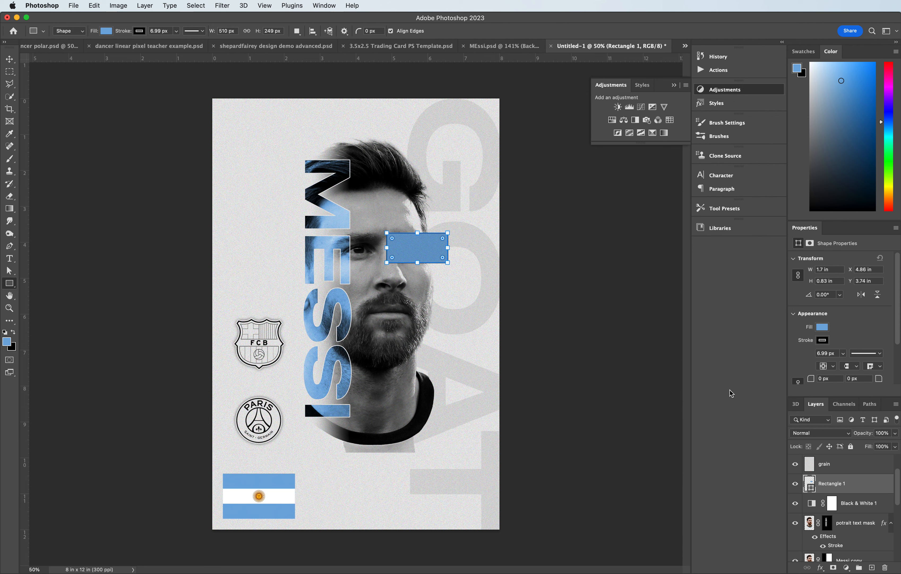
{"action": "left_click", "coordinate": [139, 31]}
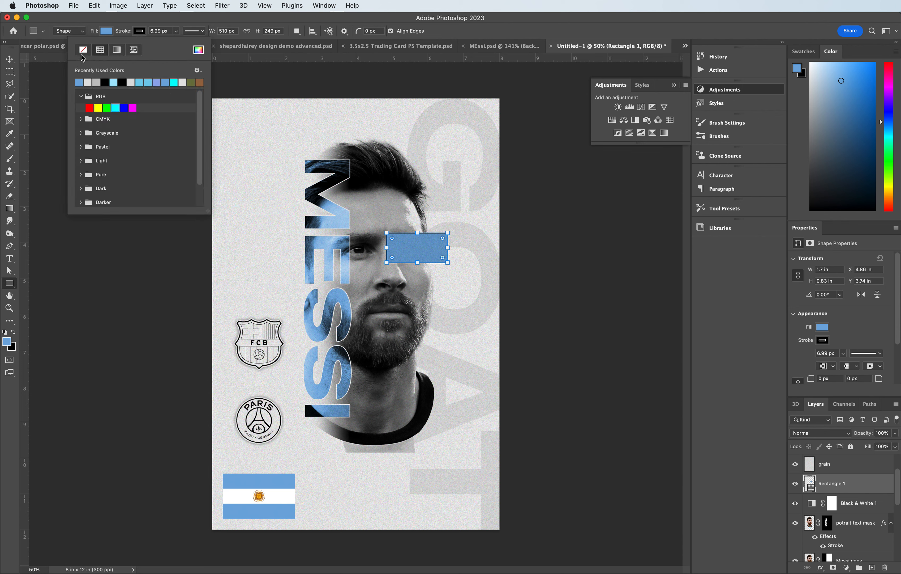
{"action": "left_click", "coordinate": [83, 49]}
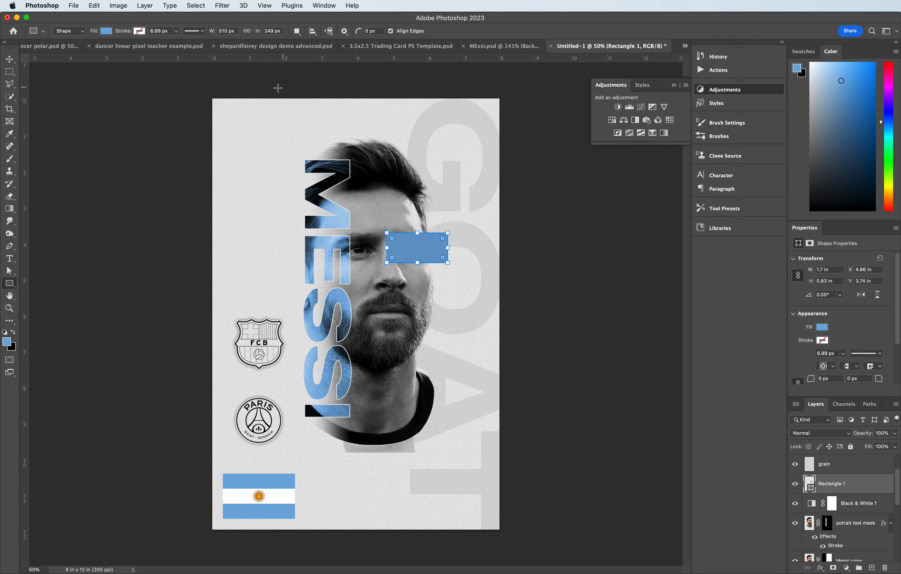
- Set the eye rectangle's blend mode to Overlay and give it a blue stroke from the recent colours
{"action": "left_click", "coordinate": [832, 433]}
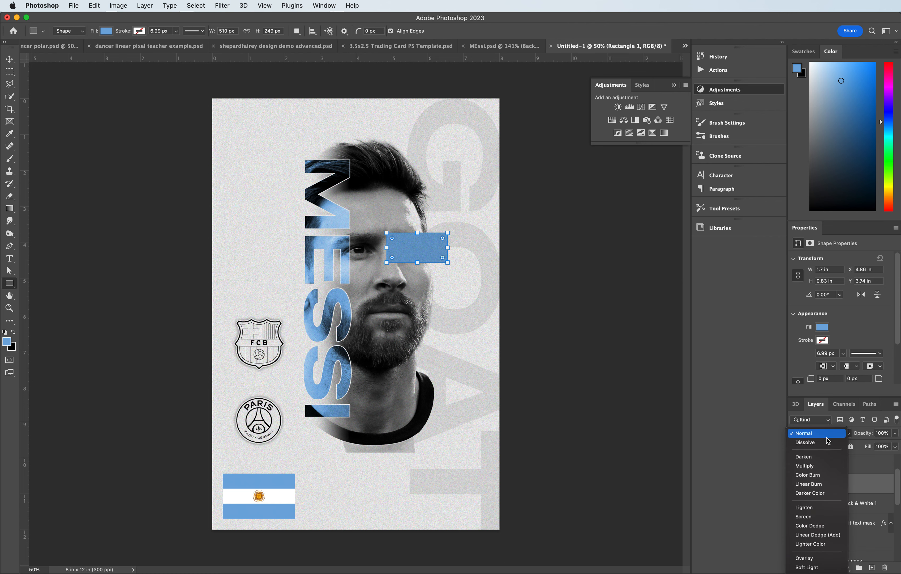
{"action": "left_click", "coordinate": [813, 559]}
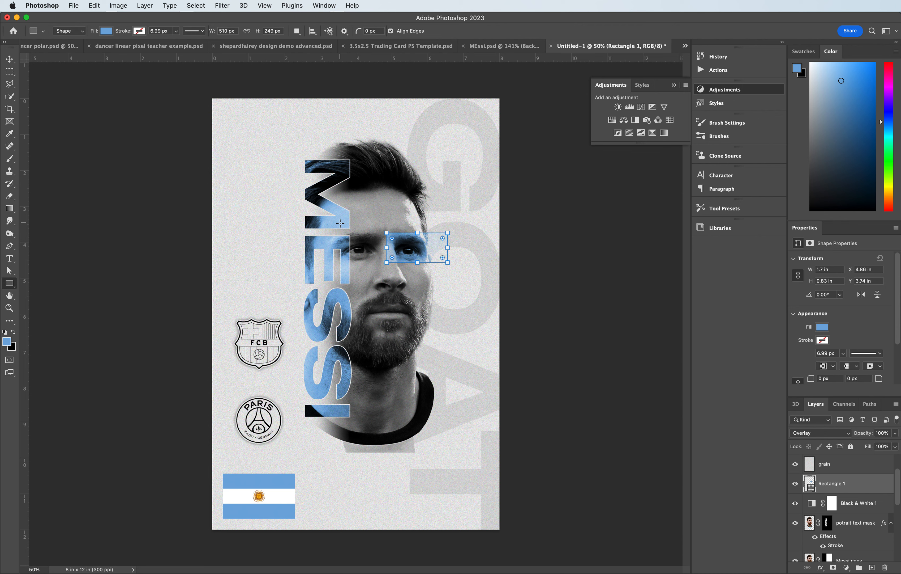
{"action": "left_click", "coordinate": [139, 31]}
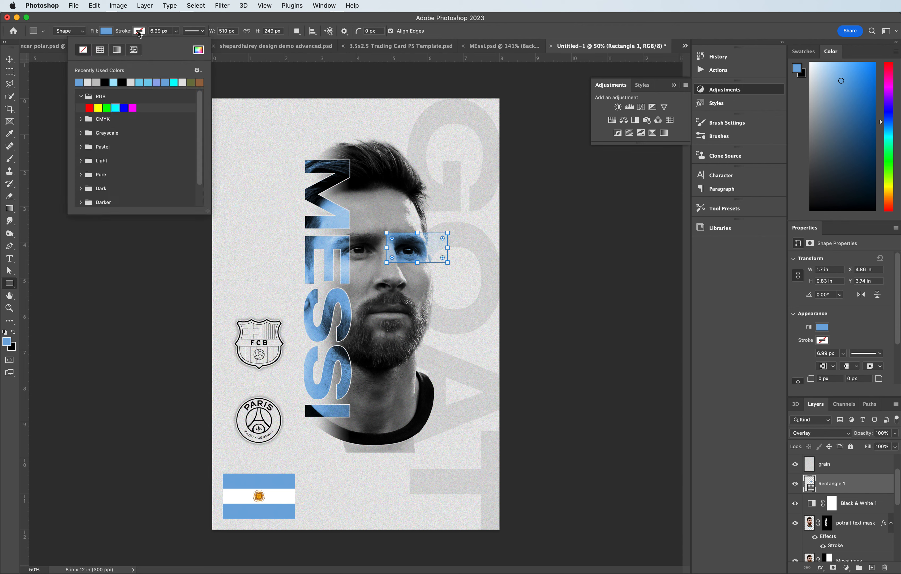
{"action": "left_click", "coordinate": [79, 83]}
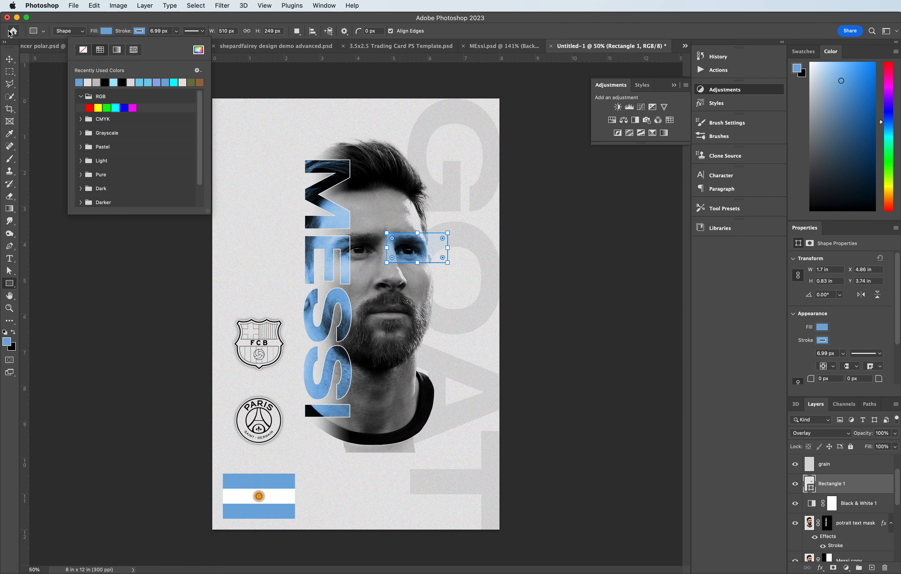
{"action": "left_click", "coordinate": [8, 59]}
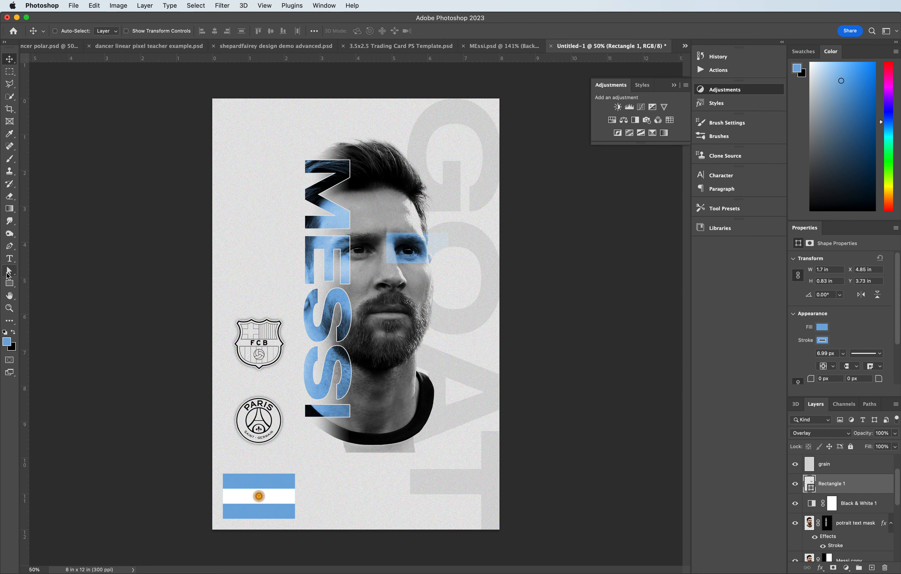
{"action": "left_click", "coordinate": [9, 246]}
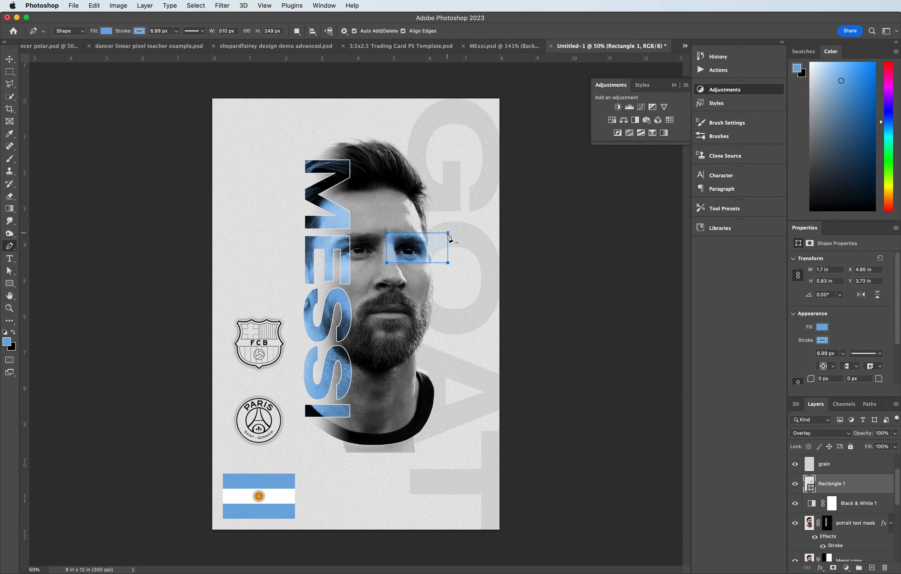
{"action": "left_click", "coordinate": [871, 567]}
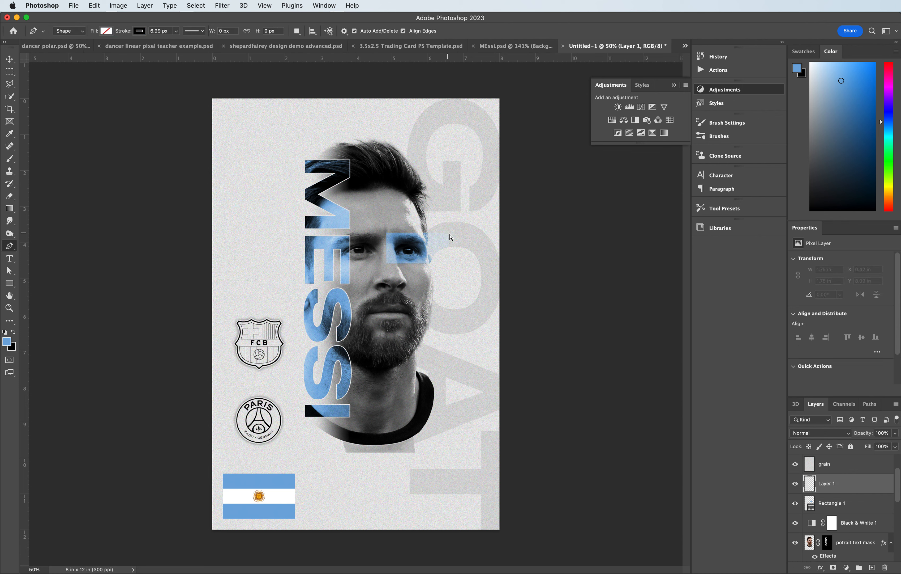
{"action": "key", "text": "super+z"}
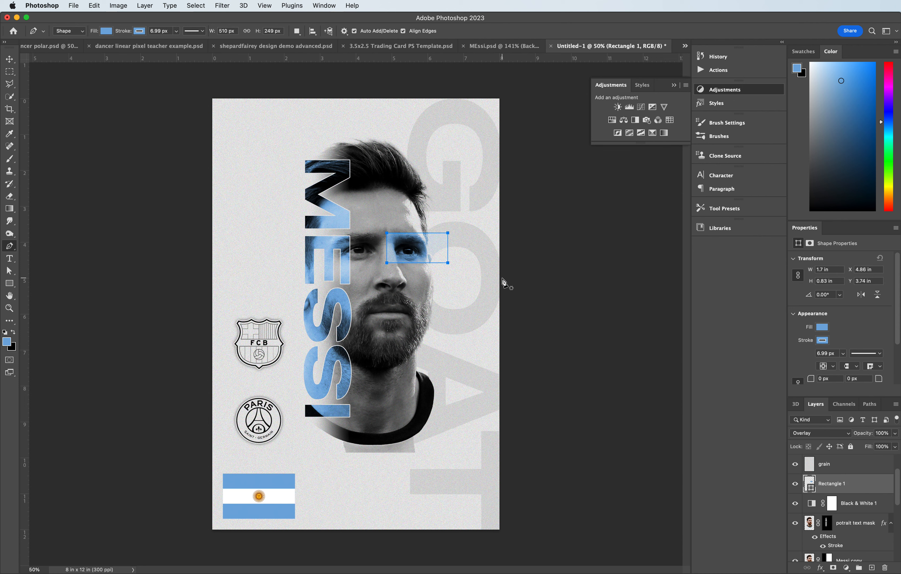
{"action": "left_click", "coordinate": [13, 60]}
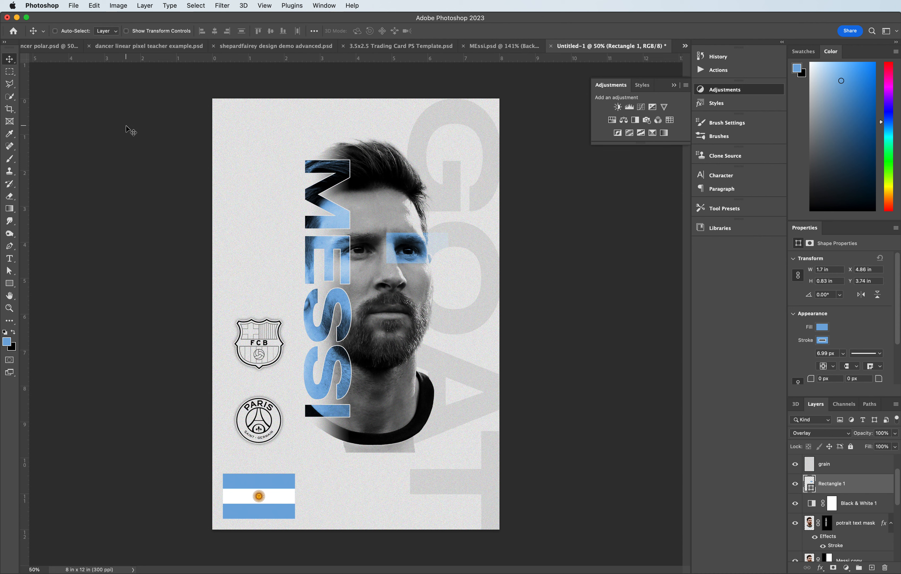
- Draw a vertical line with the Pen tool to the right of the eye band and set its fill to none
{"action": "left_click", "coordinate": [9, 246]}
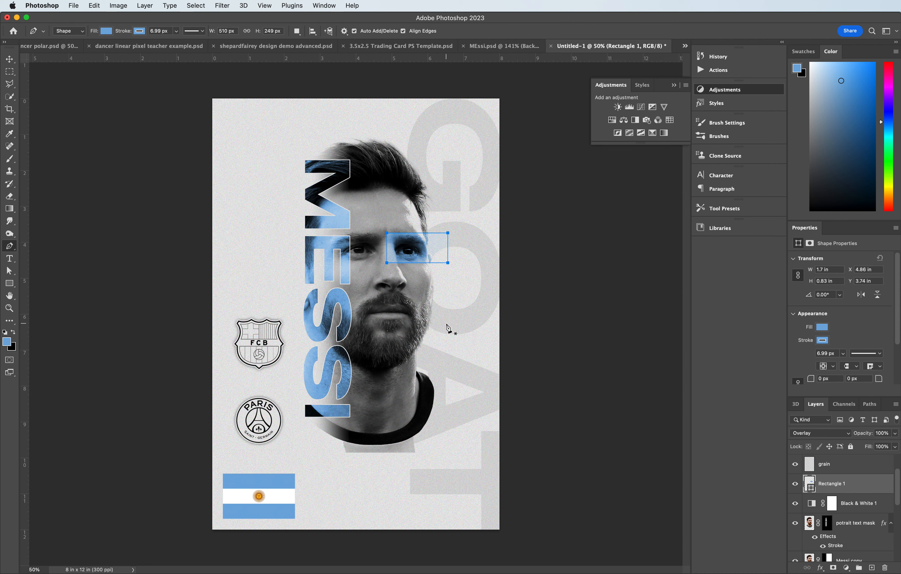
{"action": "left_click", "coordinate": [451, 232]}
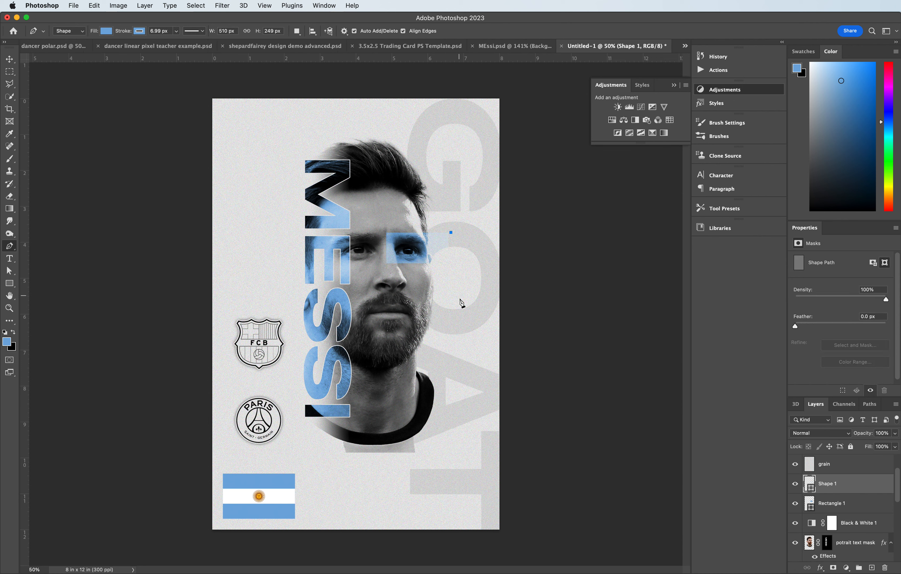
{"action": "left_click", "coordinate": [451, 325]}
{"action": "left_click", "coordinate": [107, 33]}
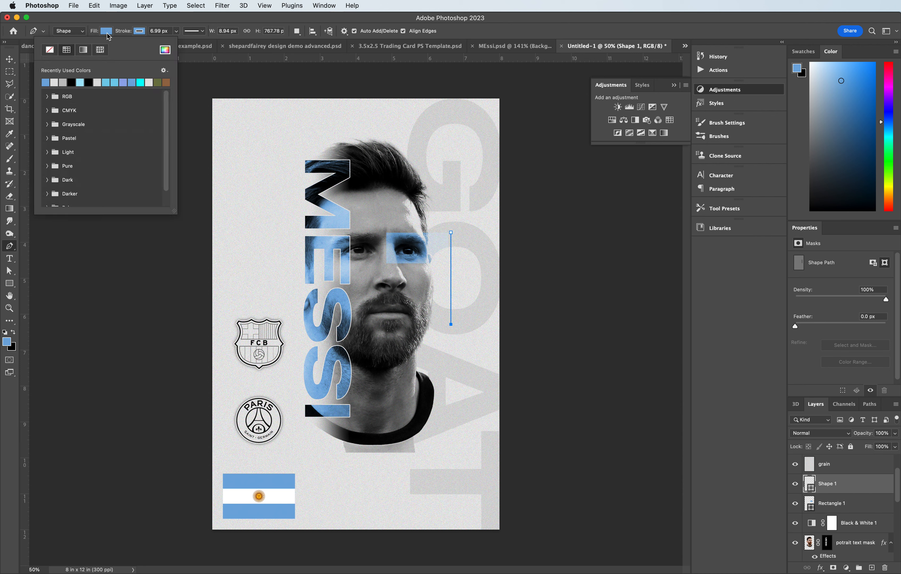
{"action": "left_click", "coordinate": [51, 51]}
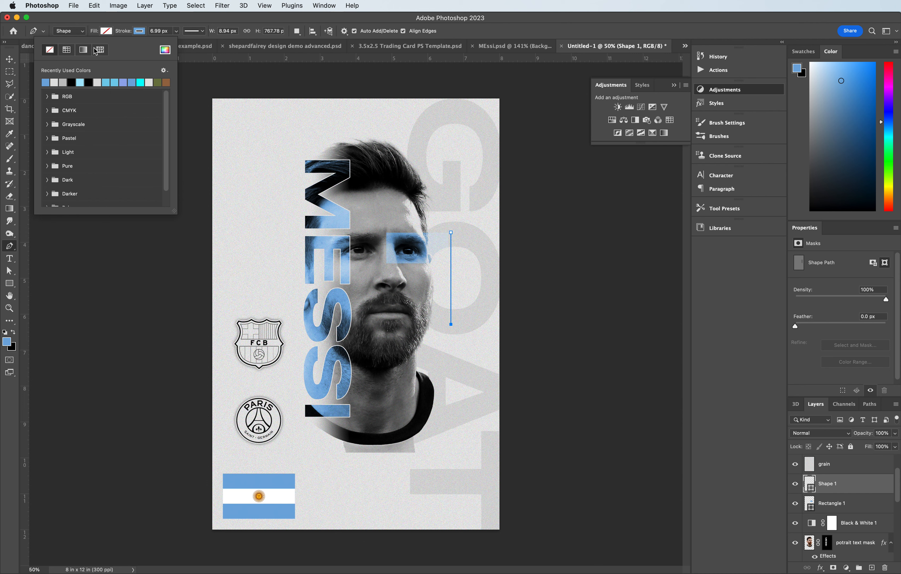
{"action": "left_click", "coordinate": [10, 59]}
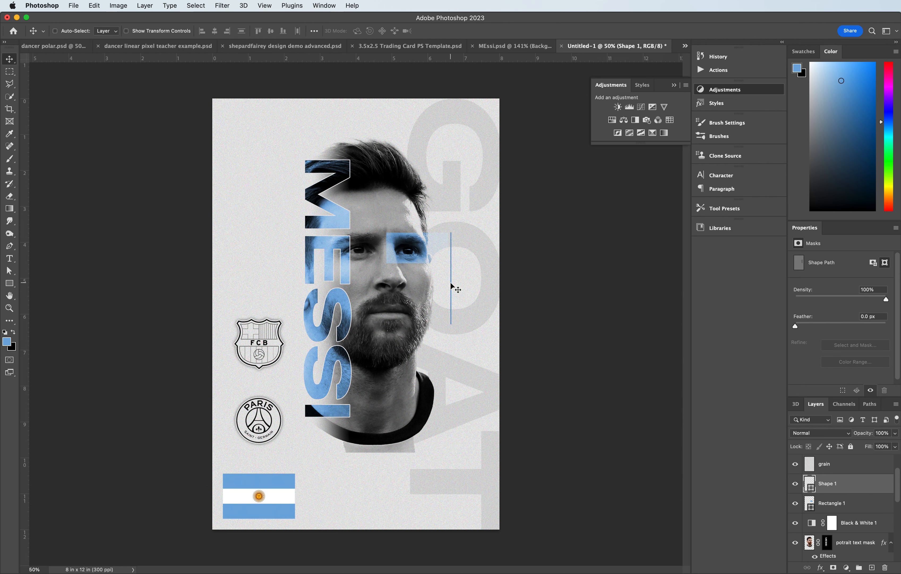
- Nudge the vertical line a few pixels to the right
{"action": "left_click_drag", "start_coordinate": [450, 287], "coordinate": [447, 284]}
{"action": "mouse_move", "coordinate": [448, 293]}
{"action": "left_mouse_down"}
{"action": "mouse_move", "coordinate": [380, 311]}
{"action": "mouse_move", "coordinate": [449, 294]}
{"action": "left_mouse_up"}
{"action": "key", "text": "shift+Right"}
{"action": "key", "text": "shift+Right"}
{"action": "key", "text": "shift+Right"}
- Duplicate the vertical line beside the club crests and stretch the copy upward to about 183% height
{"action": "left_click_drag", "start_coordinate": [453, 291], "coordinate": [449, 292]}
{"action": "left_click_drag", "start_coordinate": [451, 291], "coordinate": [295, 439]}
{"action": "key", "text": "super+t"}
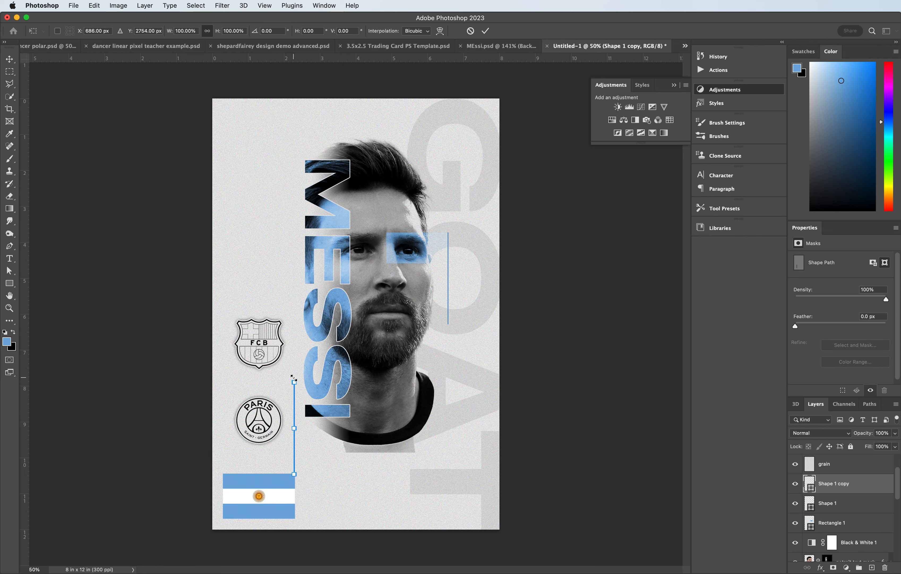
{"action": "left_click_drag", "start_coordinate": [293, 378], "coordinate": [304, 306]}
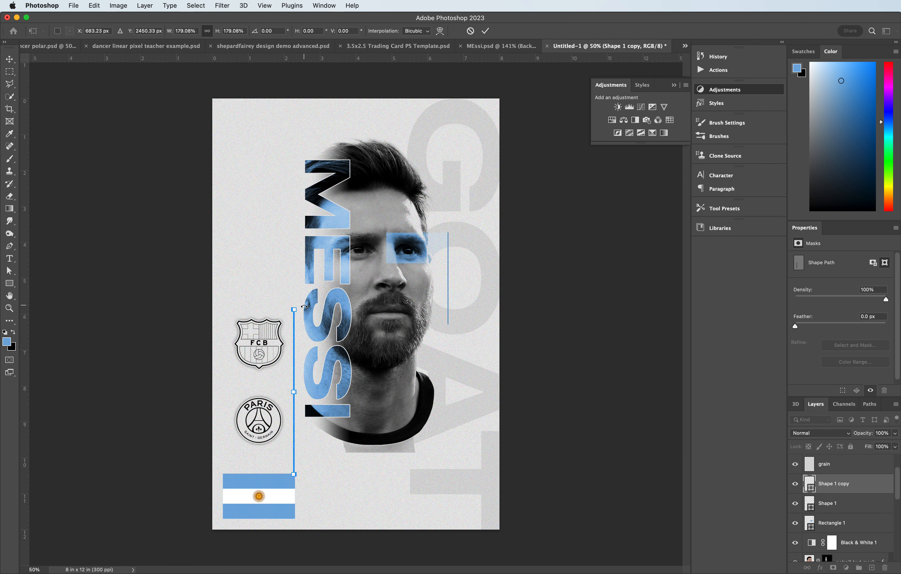
{"action": "key", "text": "super+z"}
{"action": "key", "text": "super+equal"}
{"action": "key", "text": "super+equal"}
{"action": "key", "text": "super+equal"}
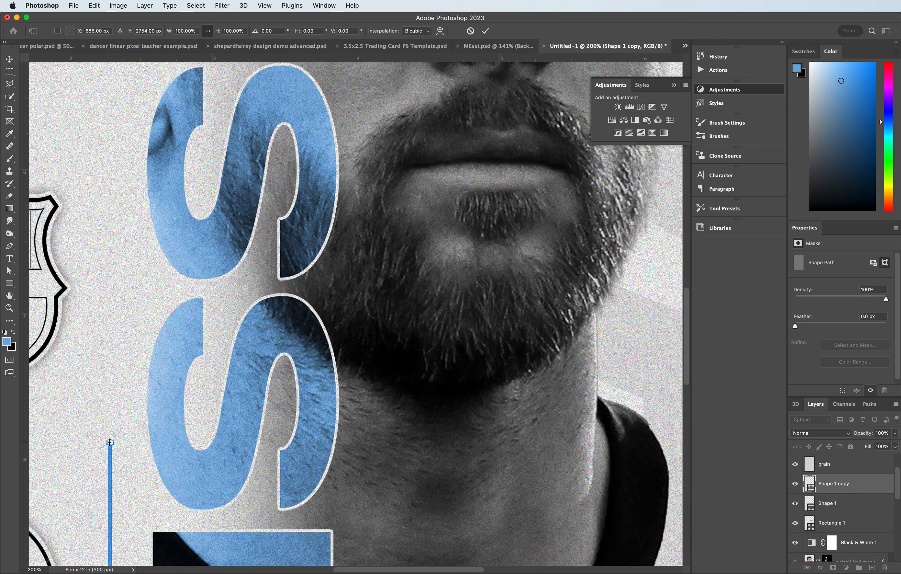
{"action": "left_click_drag", "start_coordinate": [110, 442], "coordinate": [107, 139]}
{"action": "key", "text": "super+minus"}
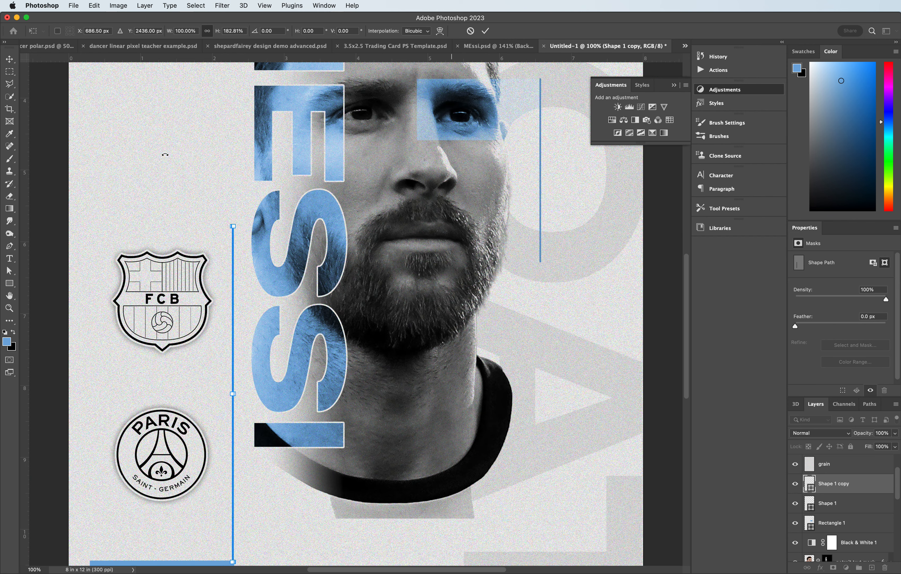
{"action": "scroll", "coordinate": [206, 204], "scroll_direction": "up", "scroll_amount": 6}
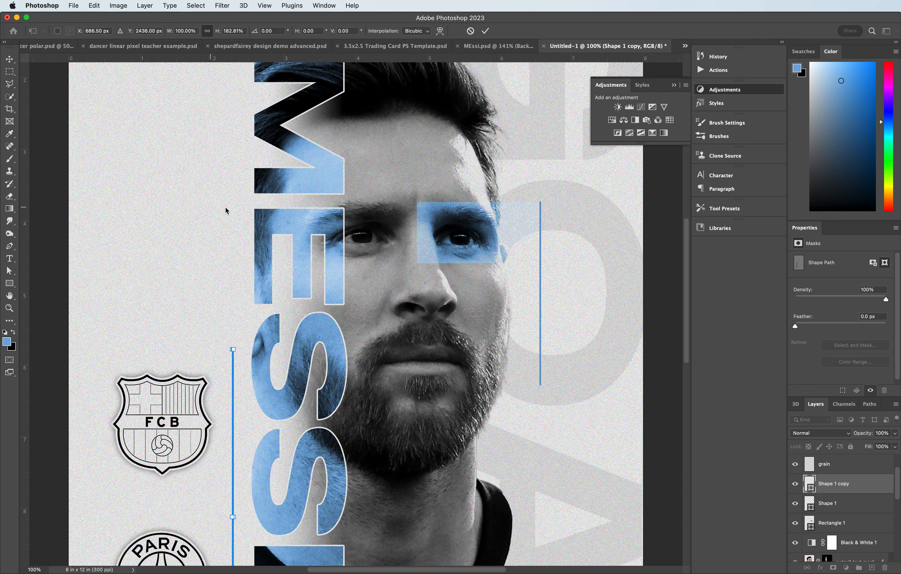
{"action": "scroll", "coordinate": [558, 214], "scroll_direction": "down", "scroll_amount": 3}
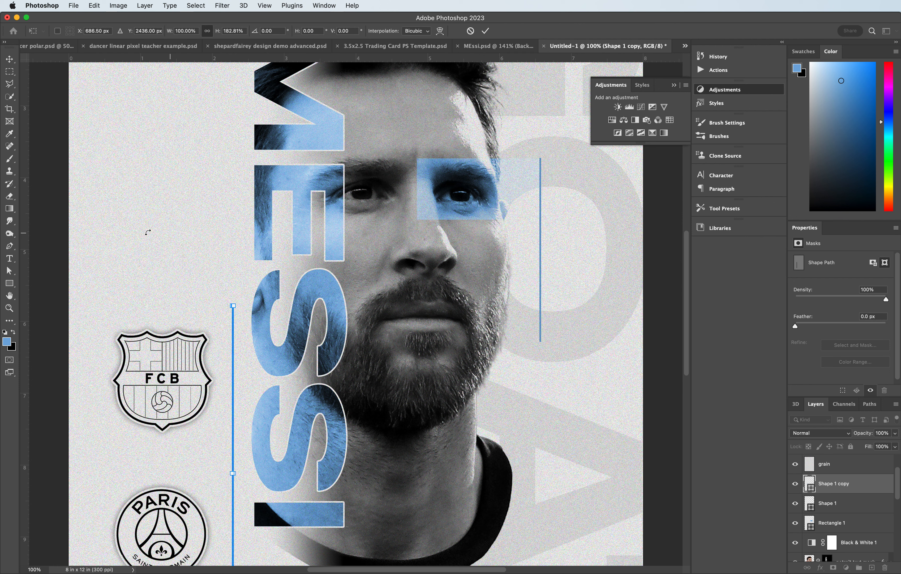
{"action": "left_click", "coordinate": [9, 258]}
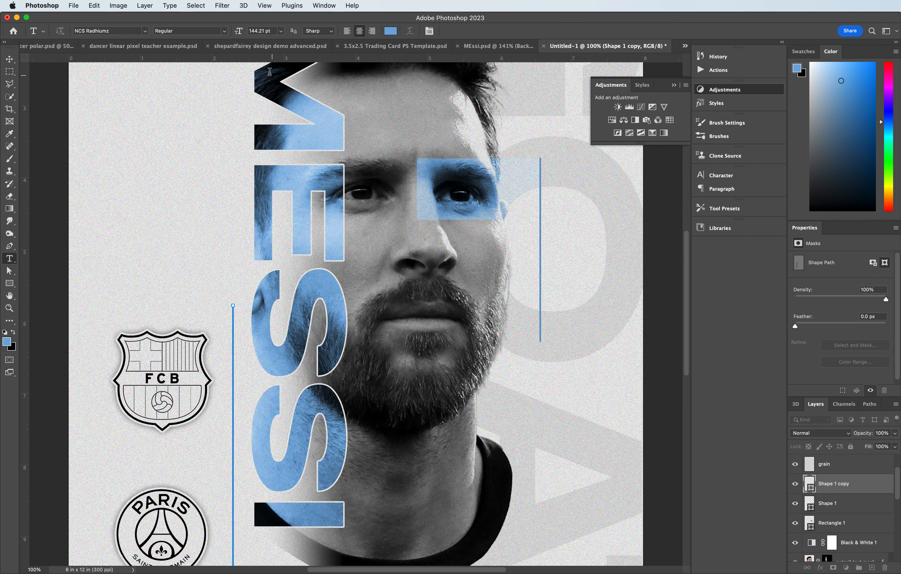
{"action": "left_click", "coordinate": [280, 31]}
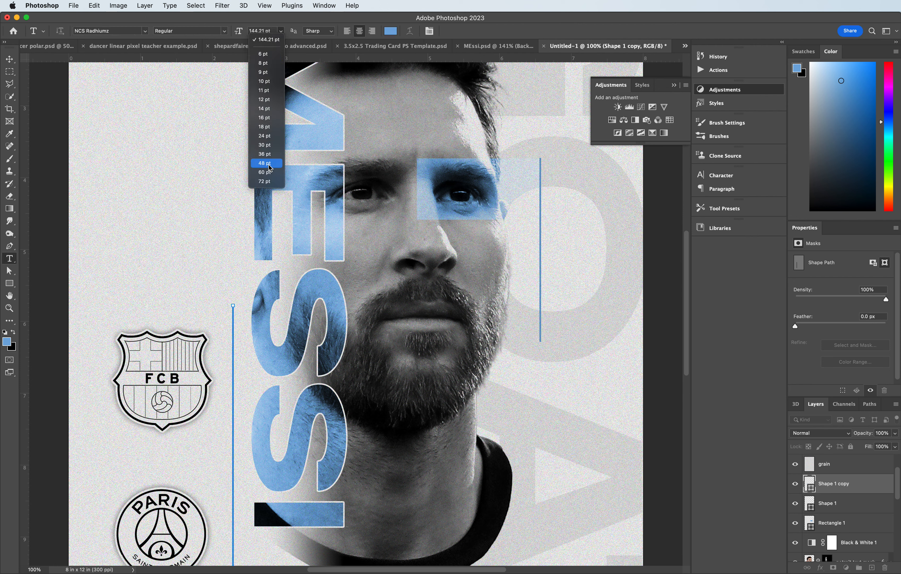
{"action": "left_click", "coordinate": [268, 154]}
{"action": "left_click", "coordinate": [557, 303]}
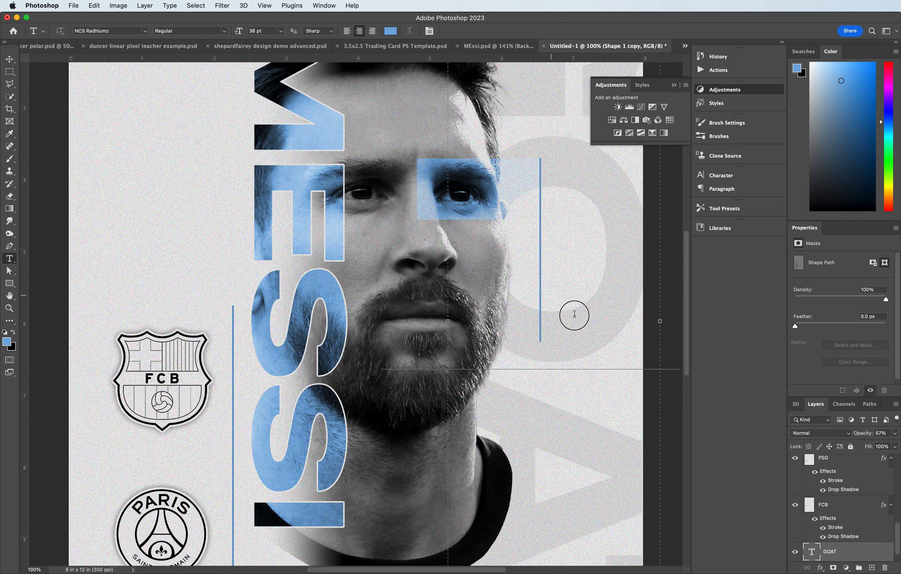
{"action": "left_click", "coordinate": [611, 336]}
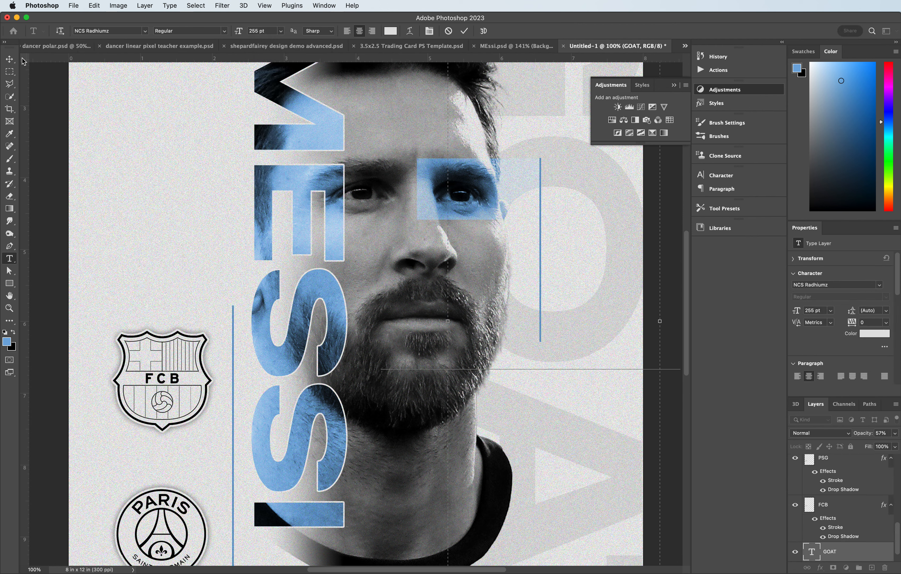
{"action": "left_click", "coordinate": [9, 59]}
- Draw a text box in the upper left of the poster and set the type size to 30 pt
{"action": "left_click", "coordinate": [9, 259]}
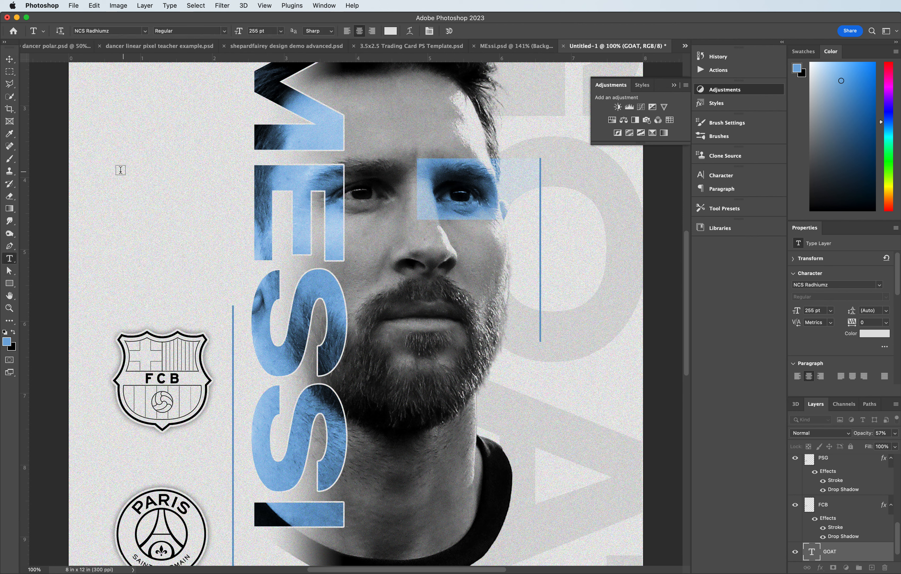
{"action": "left_click_drag", "start_coordinate": [110, 171], "coordinate": [241, 238]}
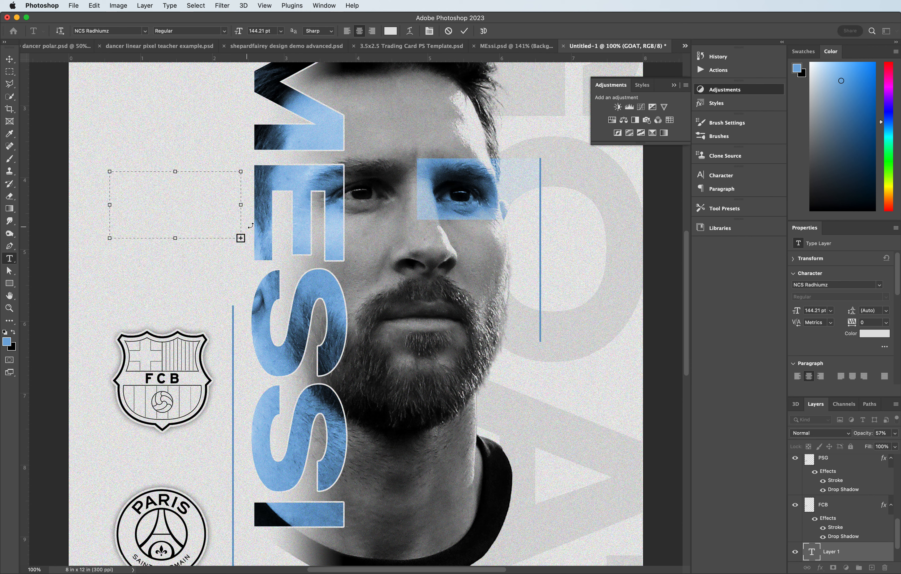
{"action": "left_click", "coordinate": [280, 31]}
{"action": "left_click", "coordinate": [265, 163]}
{"action": "left_click", "coordinate": [281, 31]}
{"action": "left_click", "coordinate": [260, 145]}
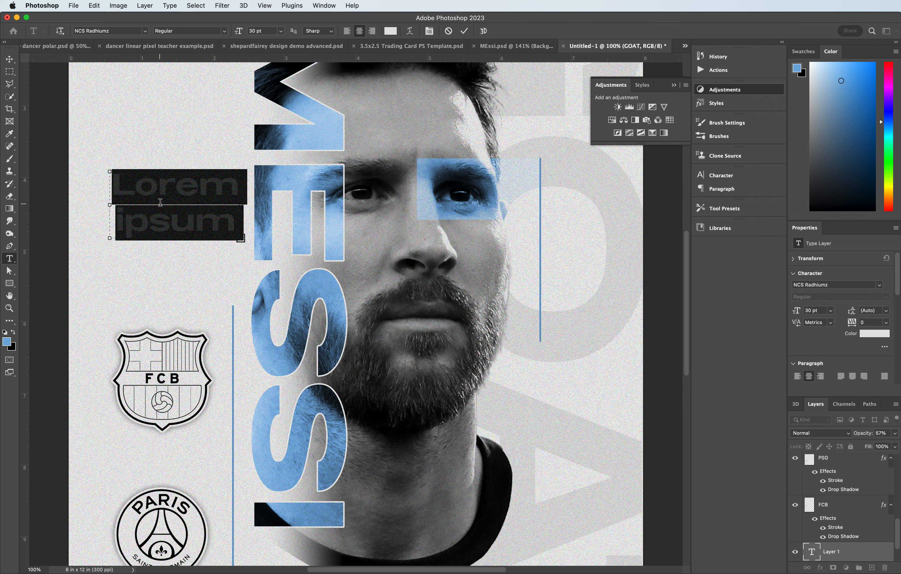
- Type 799 and GOALS on two lines in the text box
{"action": "type", "text": "799"}
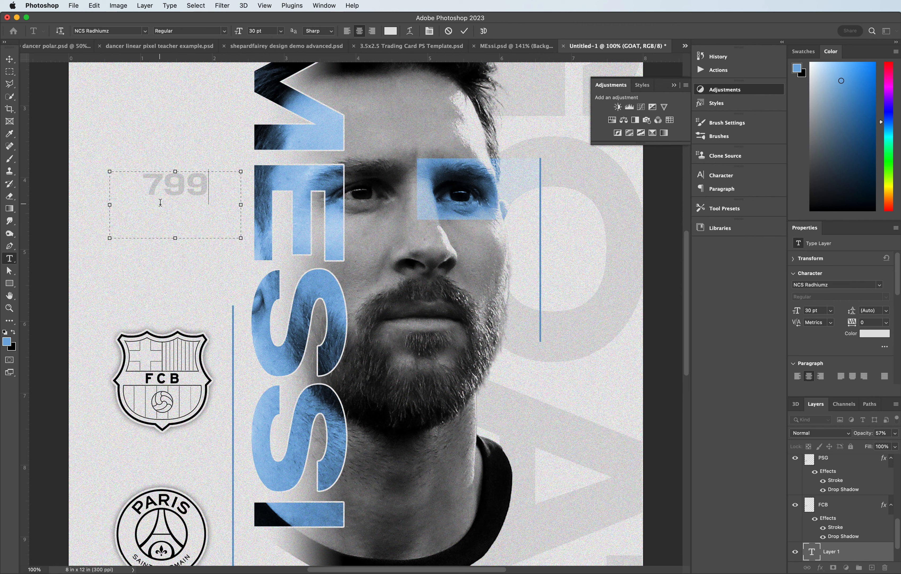
{"action": "type", "text": " Go"}
{"action": "key", "text": "BackSpace"}
{"action": "key", "text": "BackSpace"}
{"action": "key", "text": "BackSpace"}
{"action": "key", "text": "Return"}
{"action": "type", "text": "GOAL"}
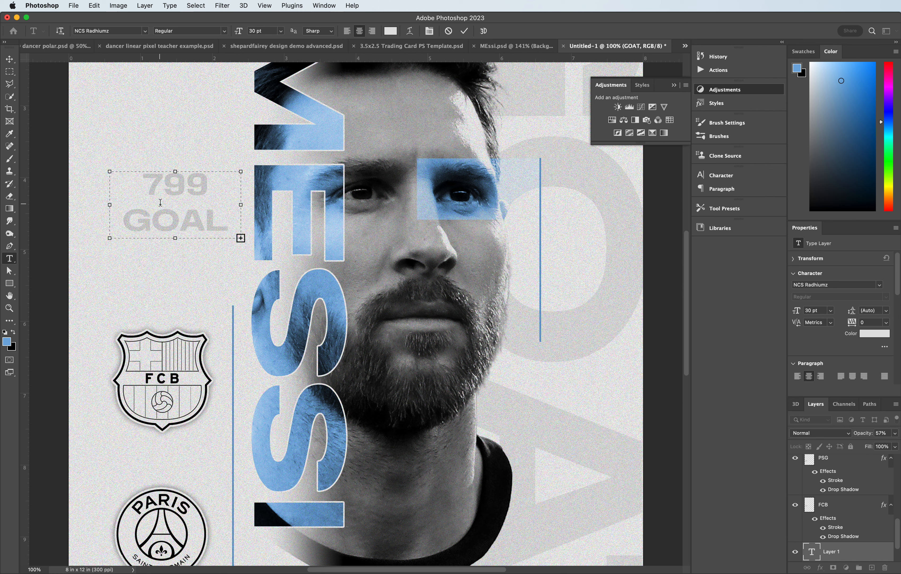
- Enlarge the text box and add the lines 352 and ASSISTS below, committing the text
{"action": "left_click_drag", "start_coordinate": [239, 238], "coordinate": [299, 248]}
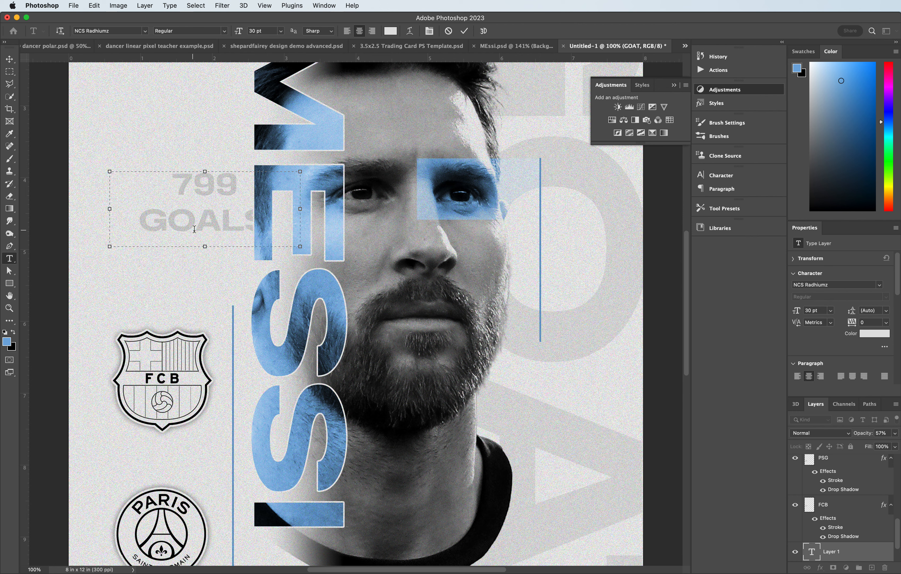
{"action": "left_click_drag", "start_coordinate": [206, 247], "coordinate": [205, 323]}
{"action": "key", "text": "Return"}
{"action": "type", "text": "352"}
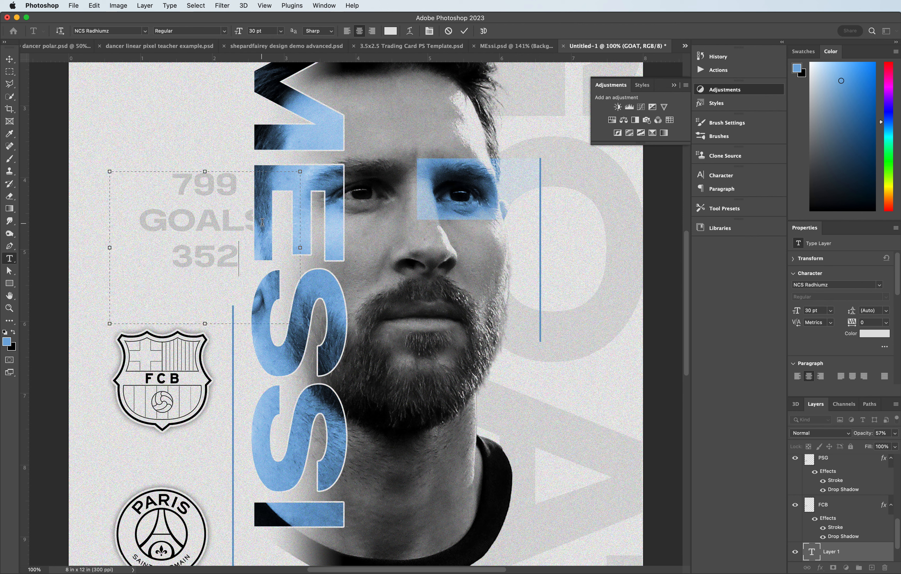
{"action": "type", "text": " Assi"}
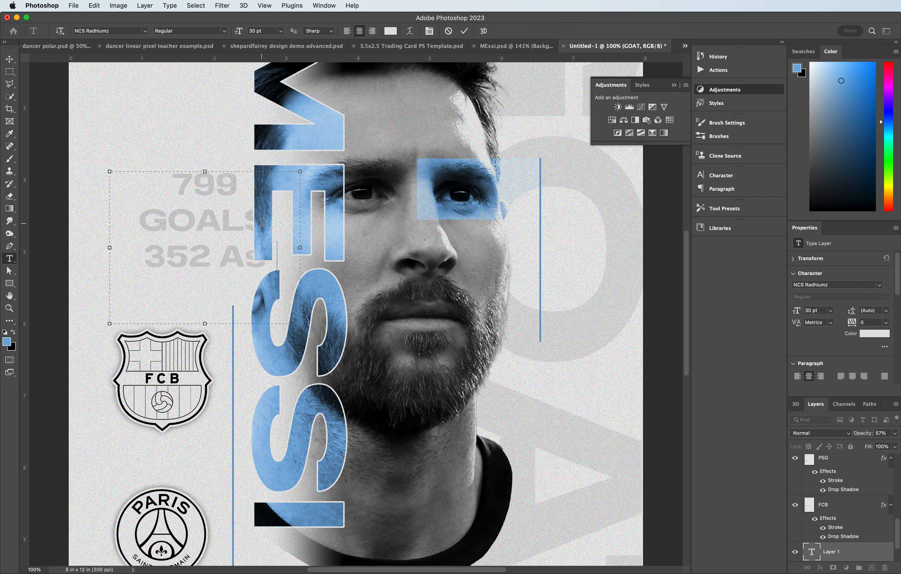
{"action": "key", "text": "BackSpace"}
{"action": "key", "text": "BackSpace"}
{"action": "key", "text": "BackSpace"}
{"action": "key", "text": "BackSpace"}
{"action": "key", "text": "BackSpace"}
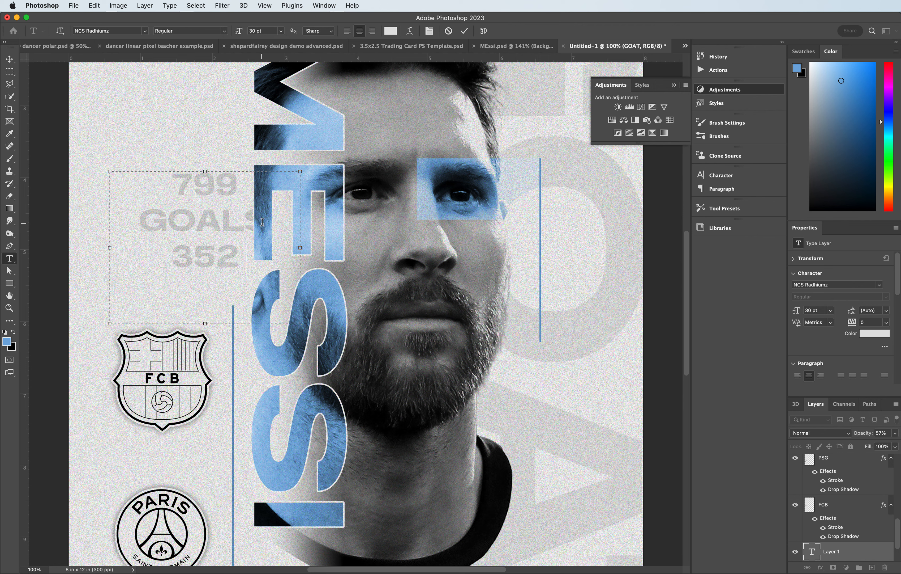
{"action": "type", "text": "Assists"}
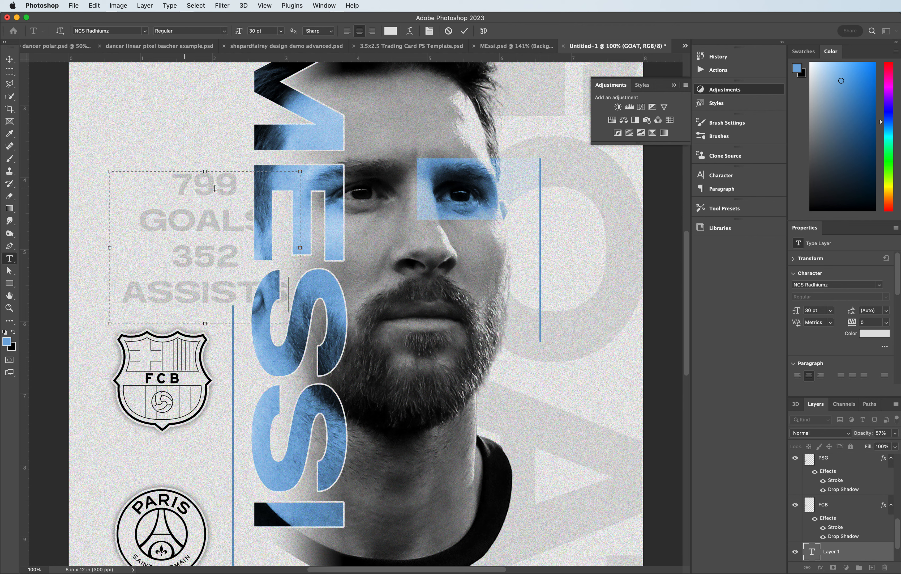
{"action": "left_click", "coordinate": [10, 59]}
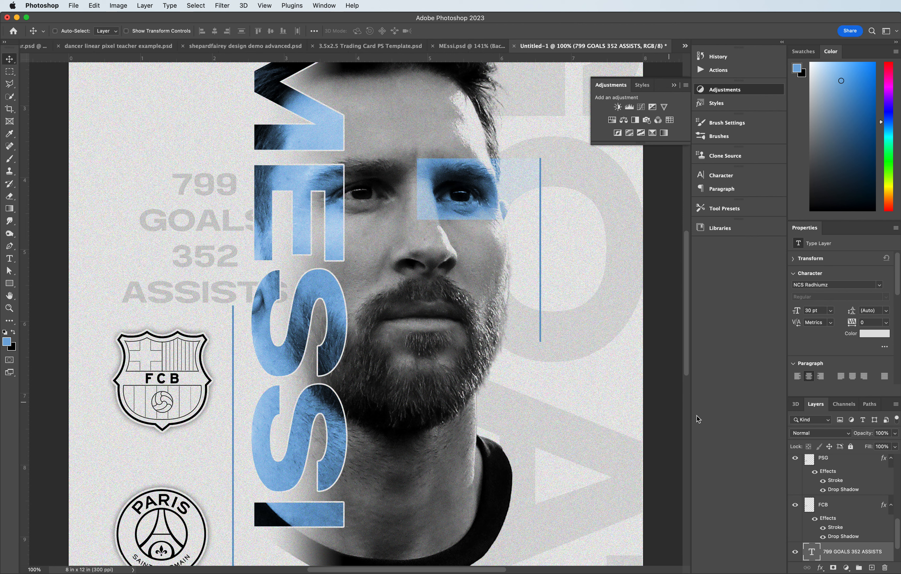
- Colour the 799 GOALS 352 ASSISTS text blue and move the block to the right of Messi's face beside the vertical line
{"action": "left_click_drag", "start_coordinate": [847, 554], "coordinate": [842, 495]}
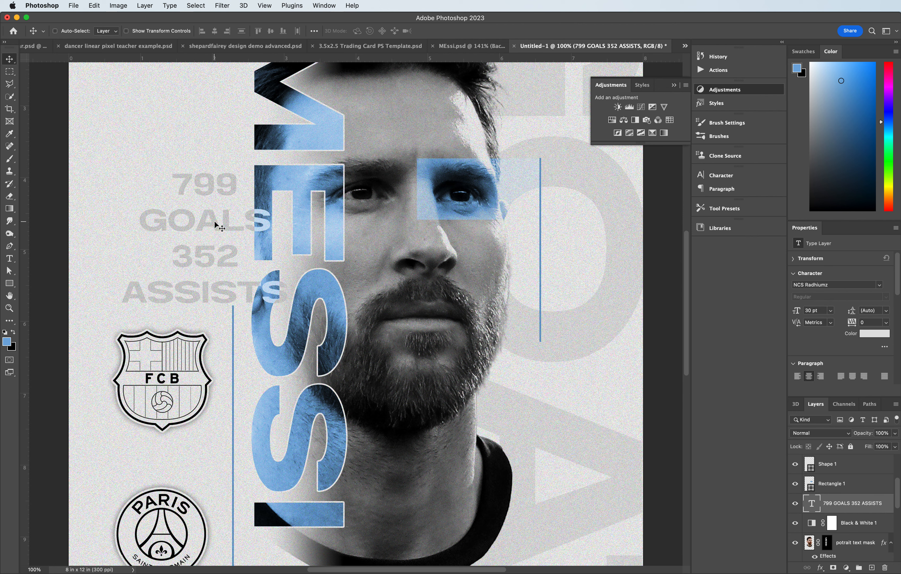
{"action": "left_click_drag", "start_coordinate": [186, 186], "coordinate": [269, 250]}
{"action": "left_click", "coordinate": [10, 258]}
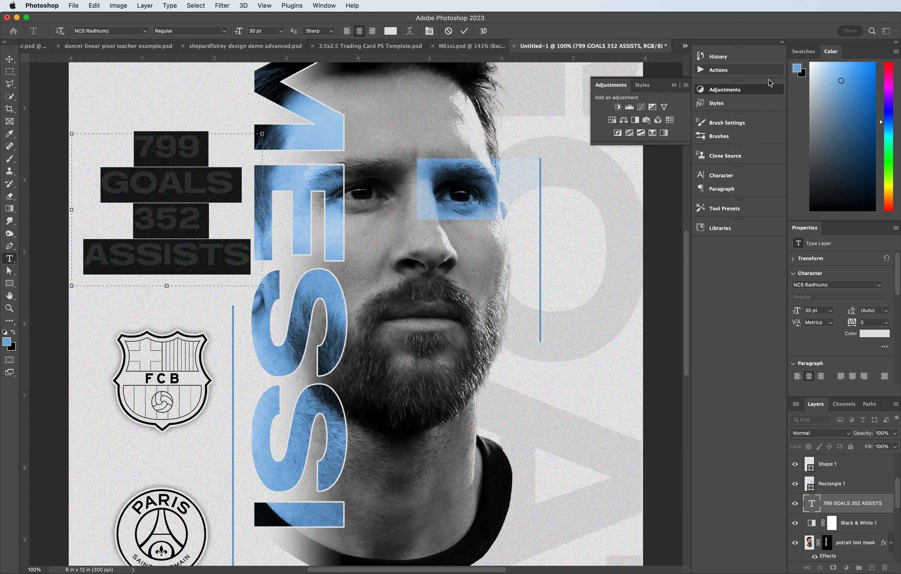
{"action": "left_click", "coordinate": [14, 332]}
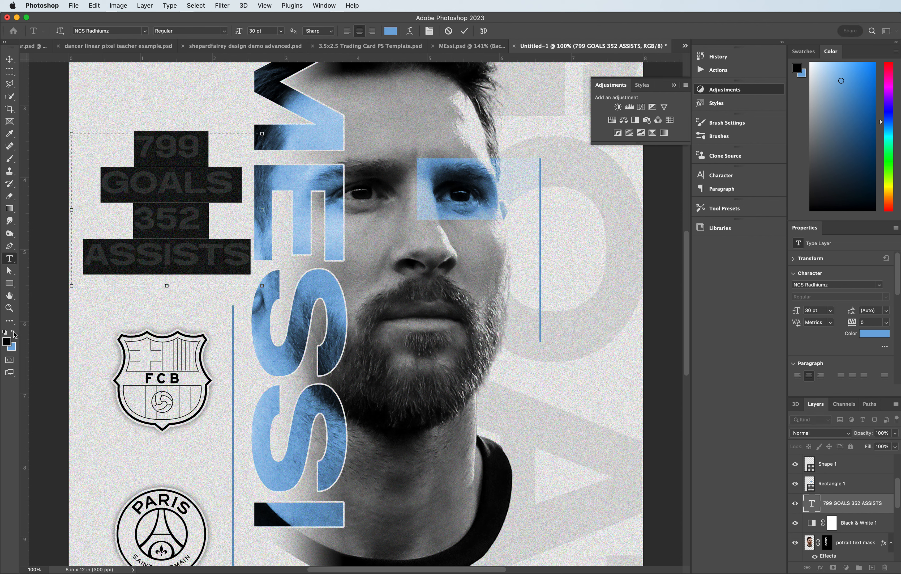
{"action": "left_click", "coordinate": [14, 332]}
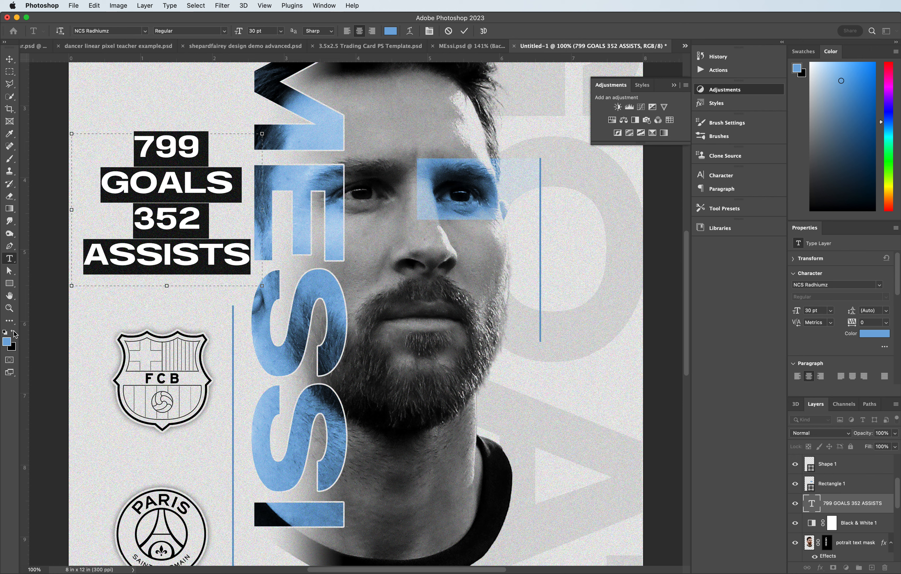
{"action": "left_click", "coordinate": [10, 59]}
{"action": "left_click_drag", "start_coordinate": [193, 162], "coordinate": [575, 267]}
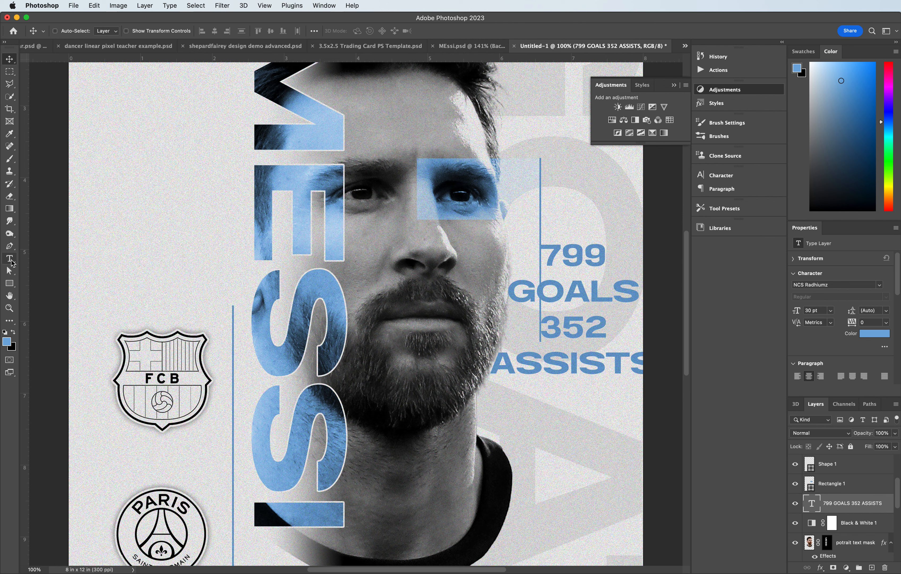
- Set GOALS to 18 pt and break it onto its own line below 799
{"action": "left_click", "coordinate": [10, 259]}
{"action": "left_click_drag", "start_coordinate": [514, 293], "coordinate": [669, 295]}
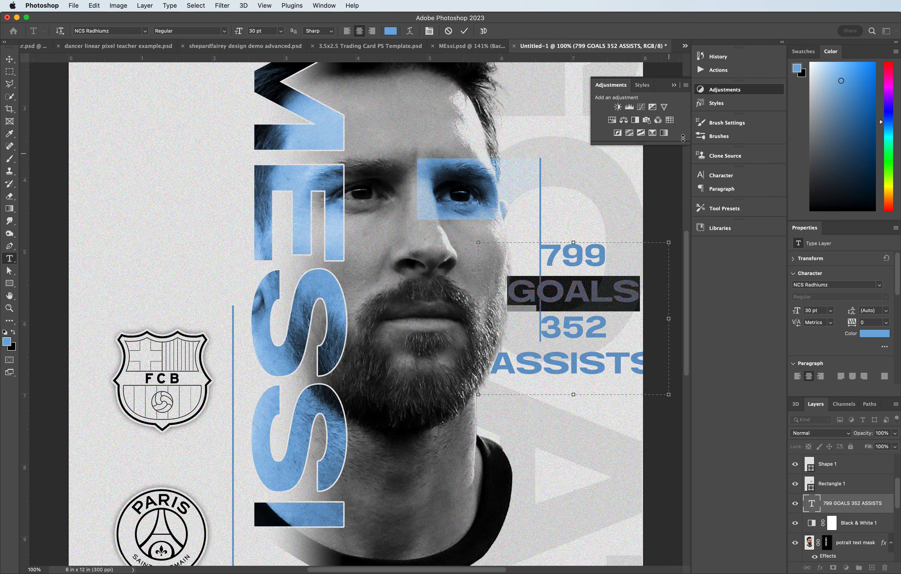
{"action": "left_click", "coordinate": [324, 5]}
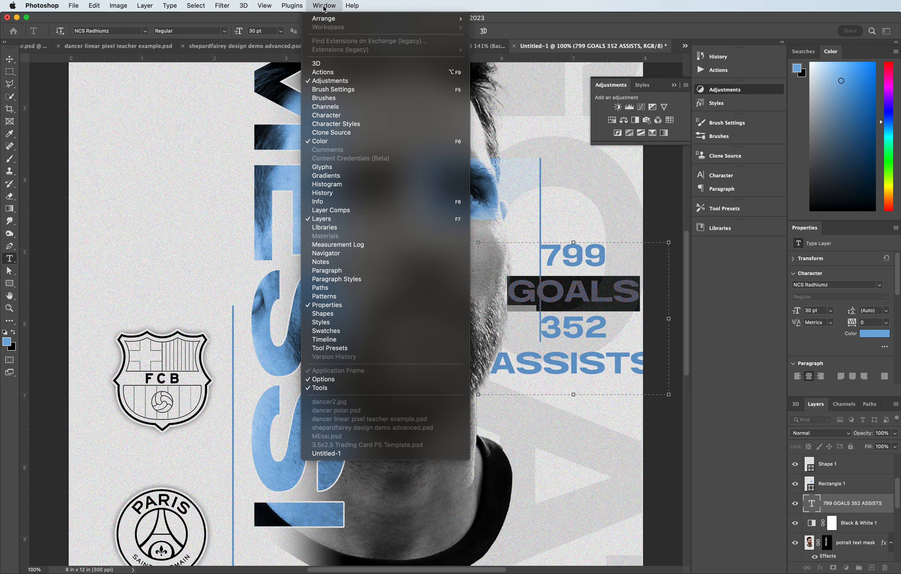
{"action": "left_click", "coordinate": [344, 120]}
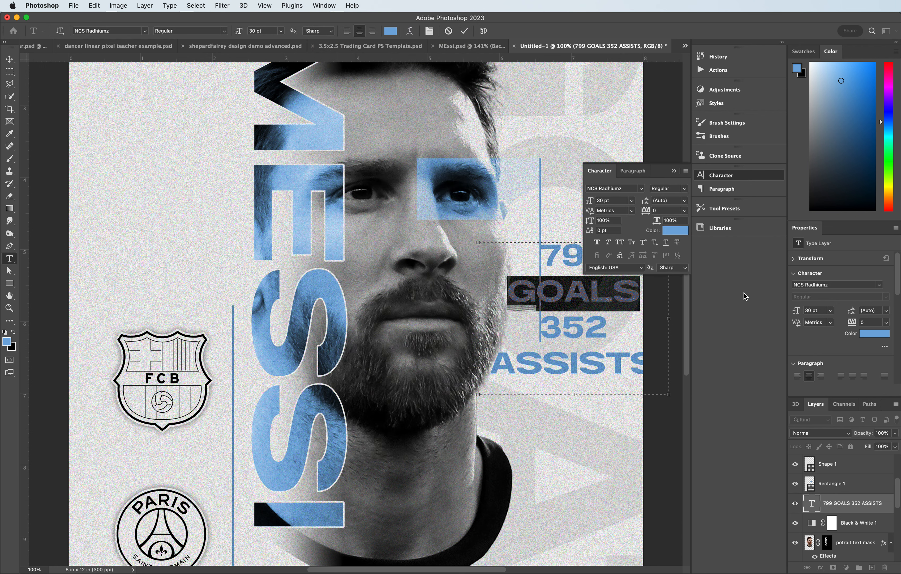
{"action": "left_click_drag", "start_coordinate": [590, 201], "coordinate": [582, 205]}
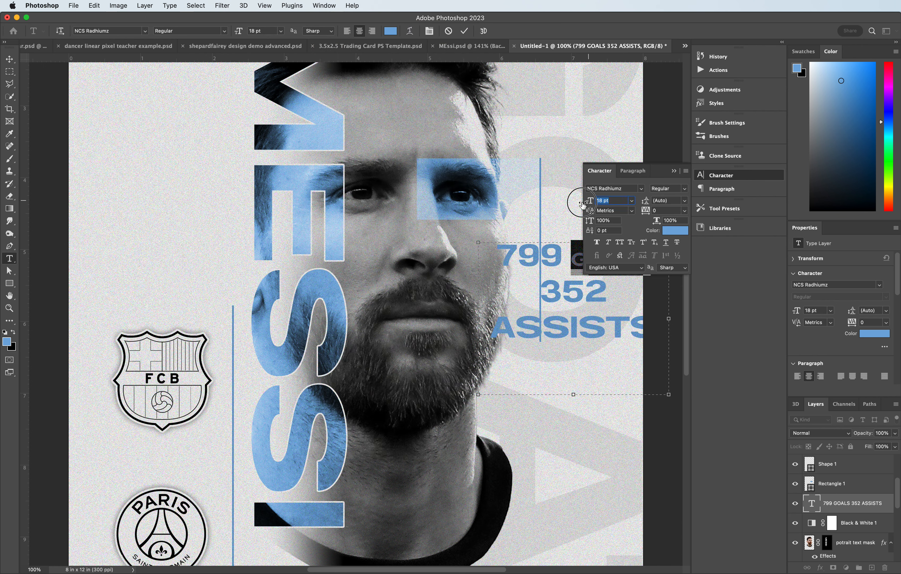
{"action": "left_click", "coordinate": [674, 171]}
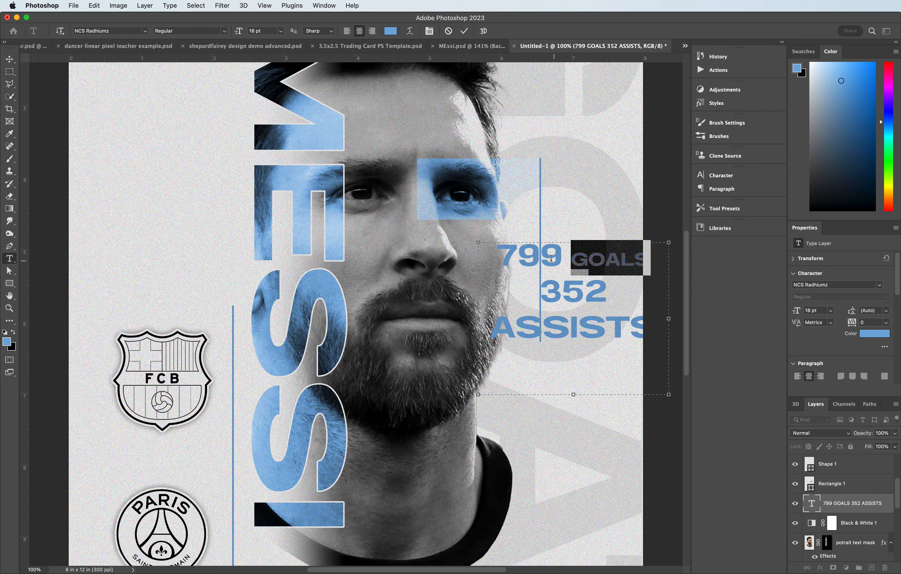
{"action": "left_click", "coordinate": [565, 256]}
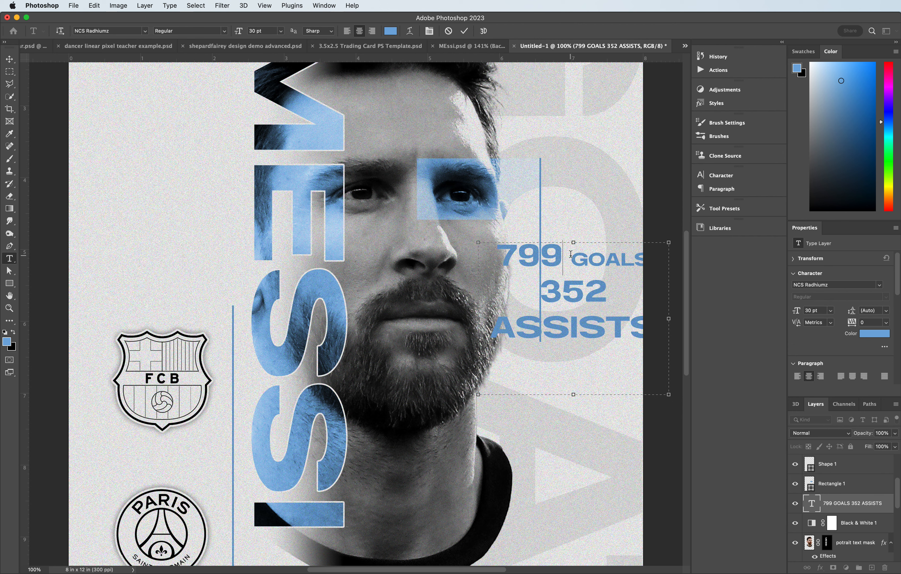
{"action": "key", "text": "Return"}
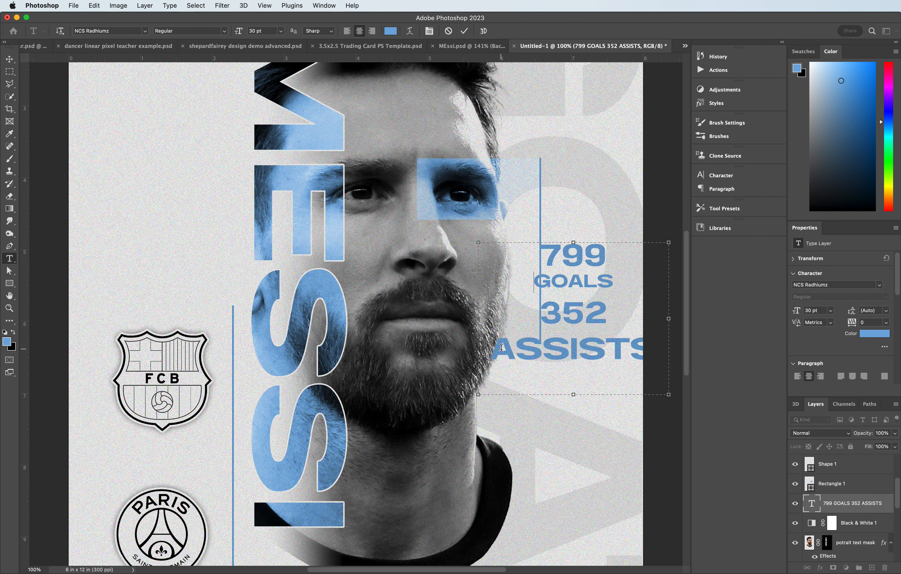
- Set ASSISTS to 11 pt and put it on its own line below 352
{"action": "left_click_drag", "start_coordinate": [501, 347], "coordinate": [657, 347]}
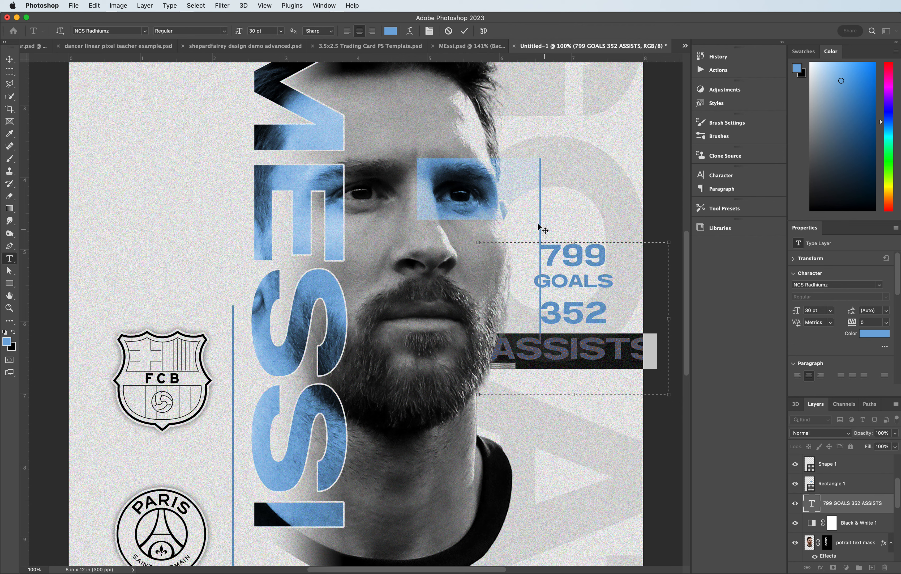
{"action": "left_click", "coordinate": [721, 175]}
{"action": "left_click", "coordinate": [592, 203]}
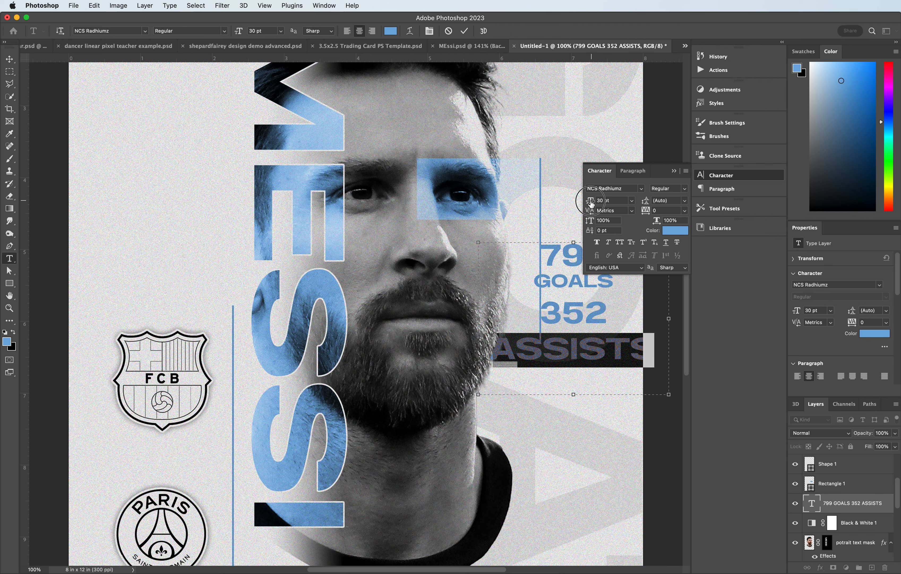
{"action": "left_click_drag", "start_coordinate": [591, 203], "coordinate": [586, 202]}
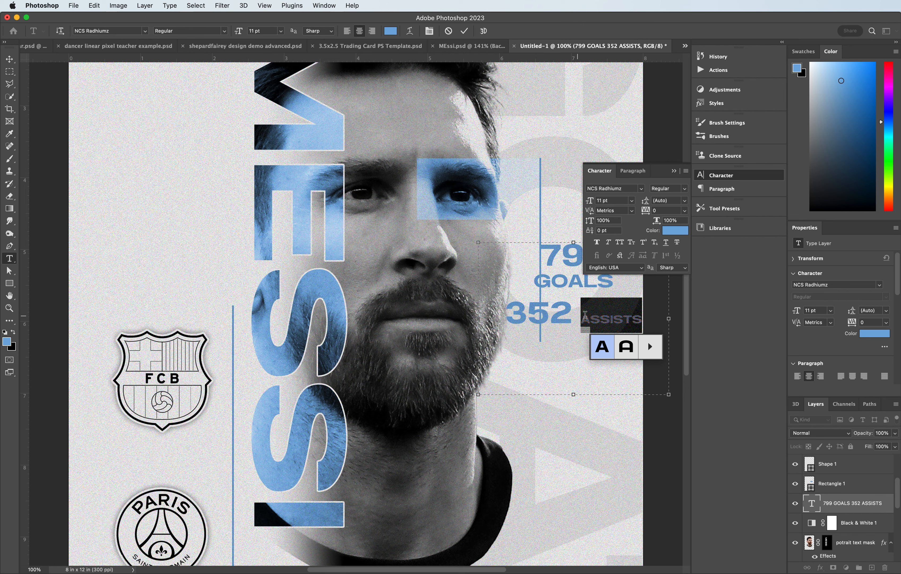
{"action": "left_click", "coordinate": [581, 317]}
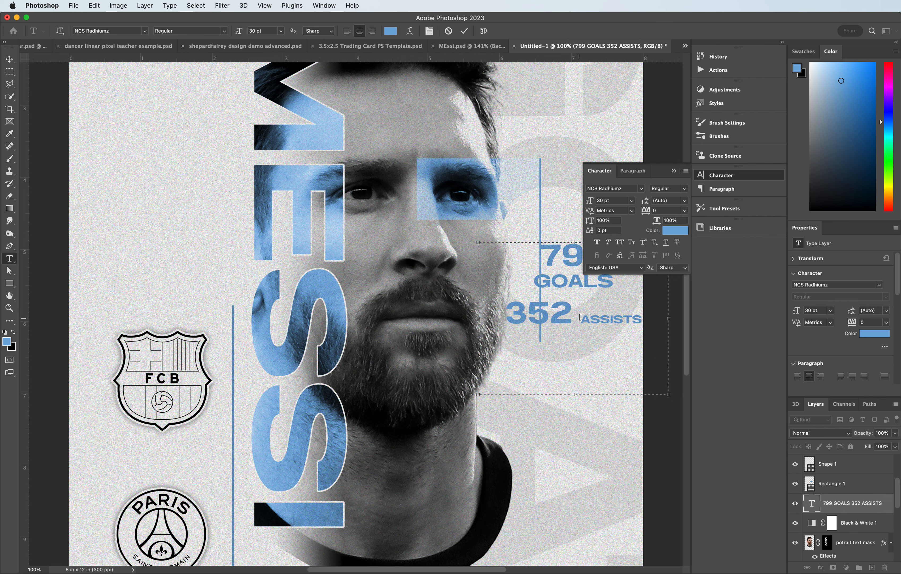
{"action": "key", "text": "Return"}
- Widen the tracking of ASSISTS, and set GOALS to 14 pt with tracking 60
{"action": "left_click_drag", "start_coordinate": [548, 335], "coordinate": [606, 335]}
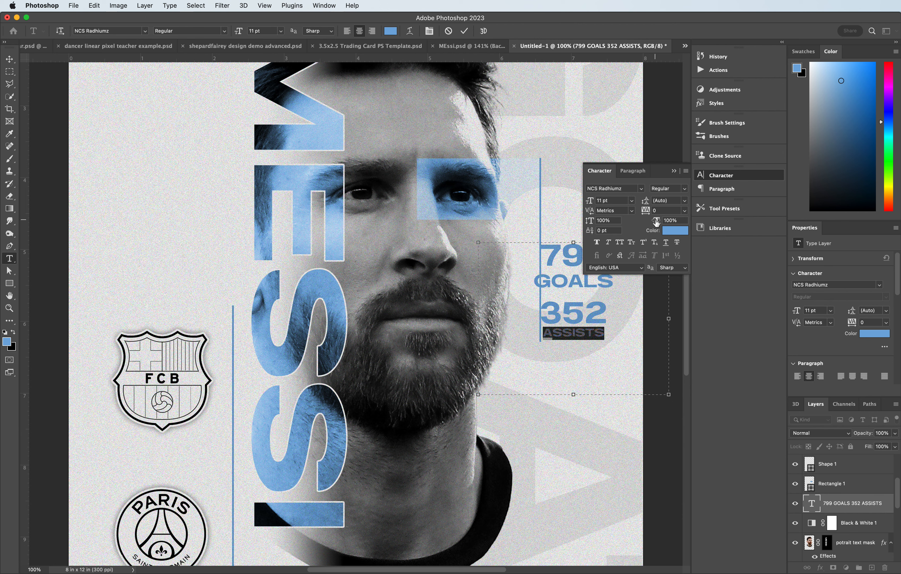
{"action": "left_click_drag", "start_coordinate": [645, 210], "coordinate": [647, 212]}
{"action": "left_click_drag", "start_coordinate": [538, 282], "coordinate": [621, 285]}
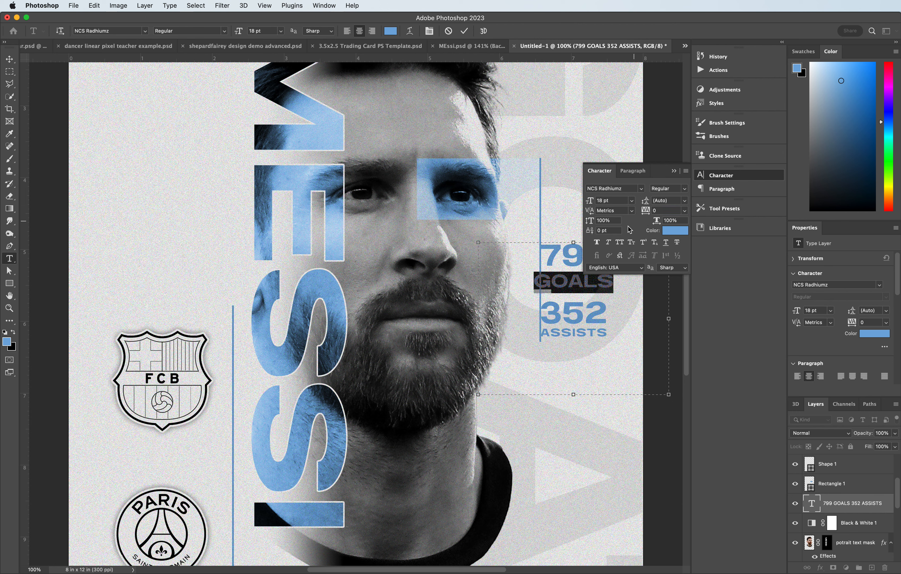
{"action": "left_click_drag", "start_coordinate": [590, 202], "coordinate": [590, 204]}
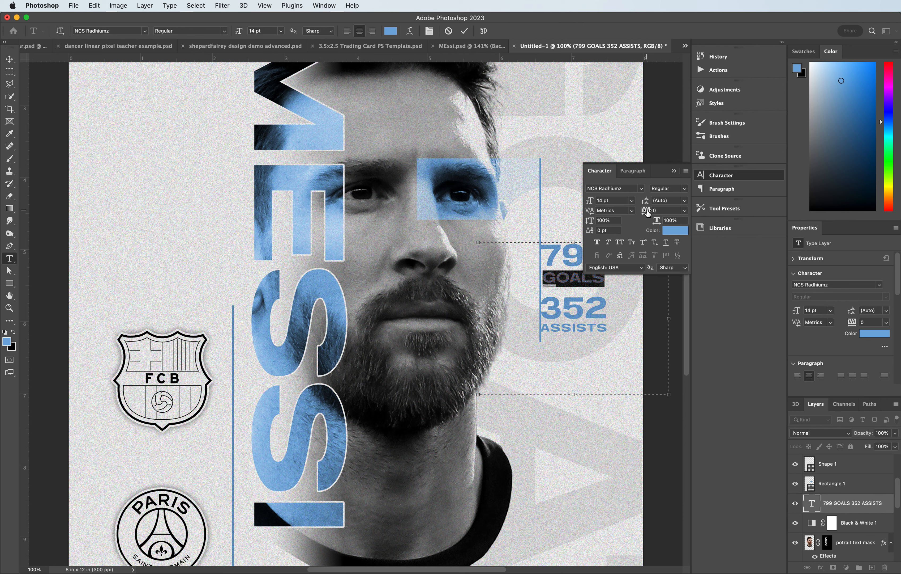
{"action": "left_click_drag", "start_coordinate": [648, 212], "coordinate": [649, 213]}
{"action": "left_click", "coordinate": [673, 171]}
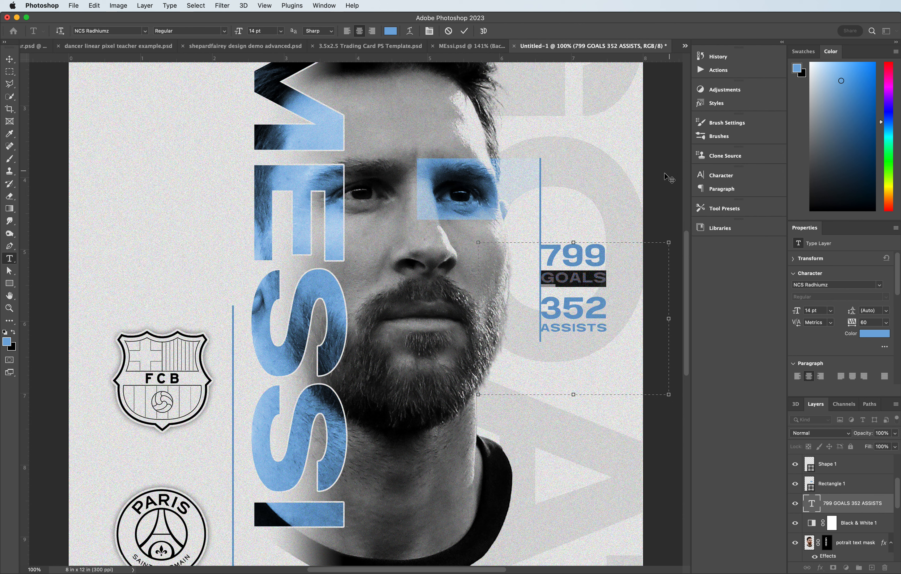
- Nudge the stats text block slightly down and to the right
{"action": "left_click", "coordinate": [10, 61]}
{"action": "mouse_move", "coordinate": [568, 265]}
{"action": "left_mouse_down"}
{"action": "mouse_move", "coordinate": [580, 288]}
{"action": "mouse_move", "coordinate": [578, 274]}
{"action": "left_mouse_up"}
{"action": "key", "text": "super+minus"}
{"action": "key", "text": "super+minus"}
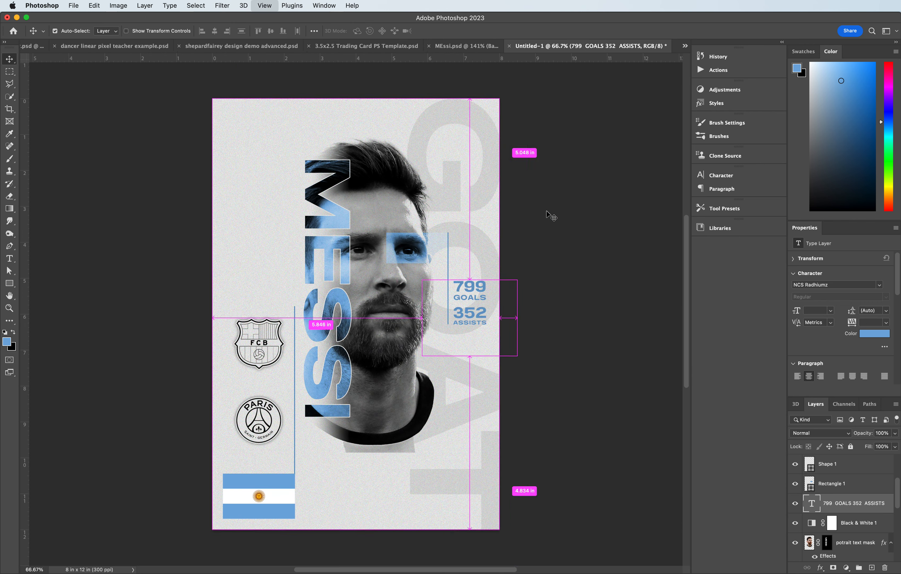
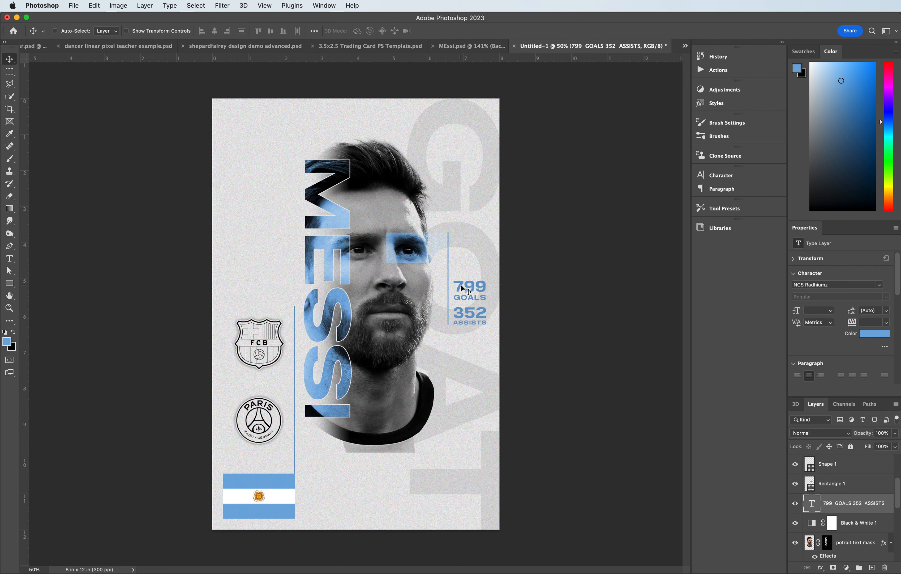
- Duplicate the stats text block into the left column above the Barcelona crest
{"action": "left_click_drag", "start_coordinate": [462, 287], "coordinate": [335, 292]}
{"action": "key", "text": "super+z"}
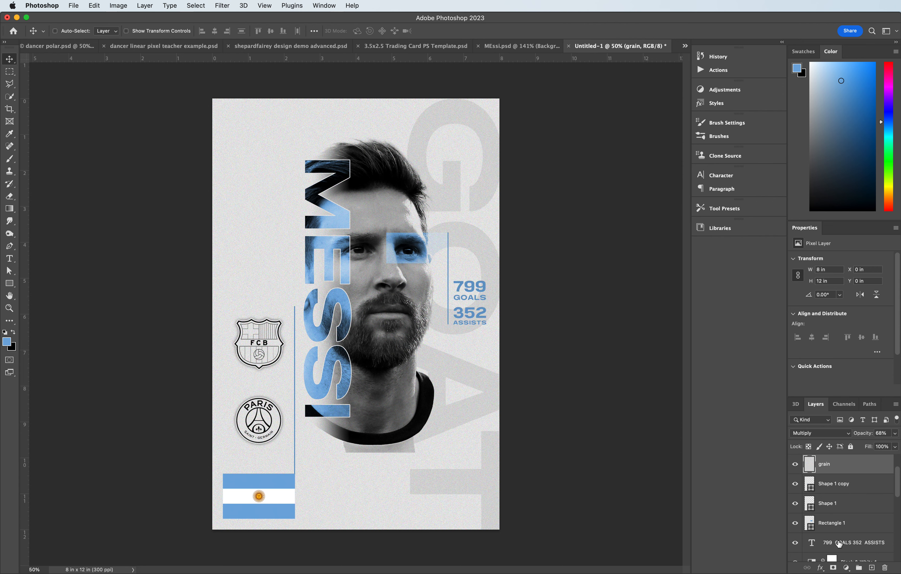
{"action": "left_click", "coordinate": [839, 543]}
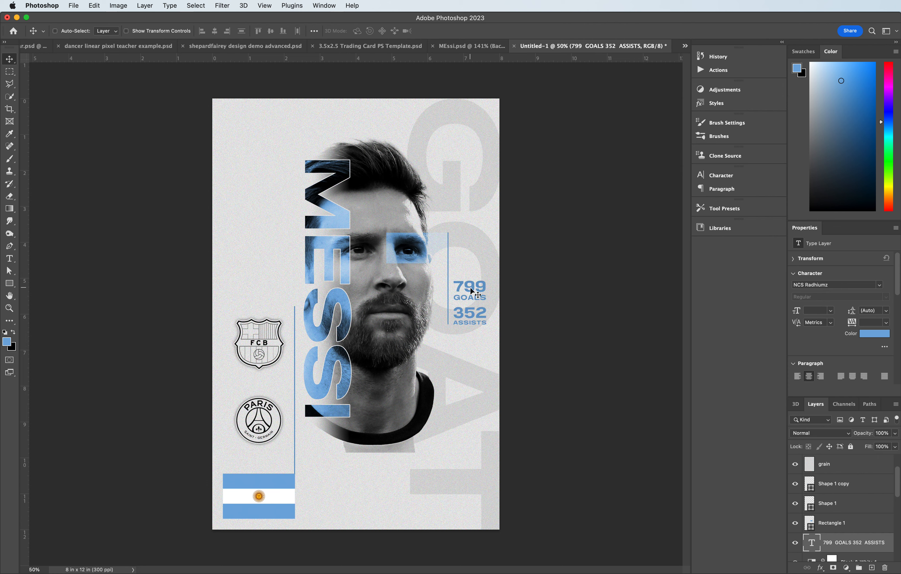
{"action": "left_click_drag", "start_coordinate": [472, 288], "coordinate": [260, 279]}
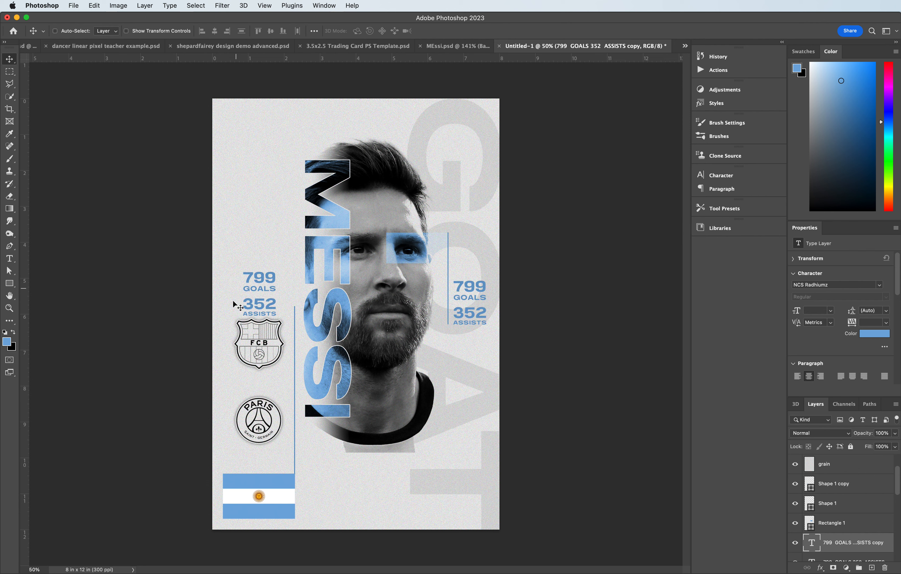
- Replace the copied text with 2000-2021 at 13 pt and position it just above the Barcelona crest
{"action": "left_click", "coordinate": [10, 259]}
{"action": "left_click_drag", "start_coordinate": [243, 272], "coordinate": [292, 314]}
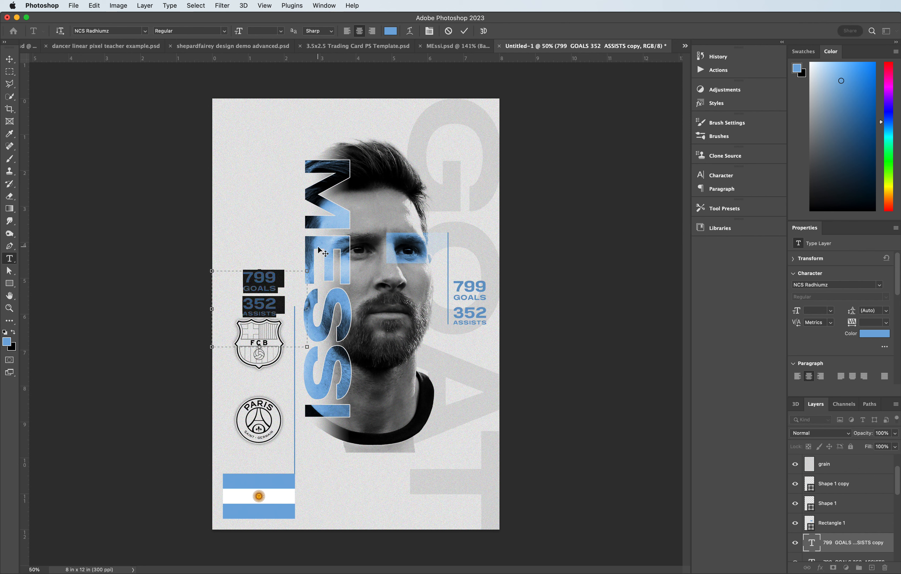
{"action": "type", "text": "200"}
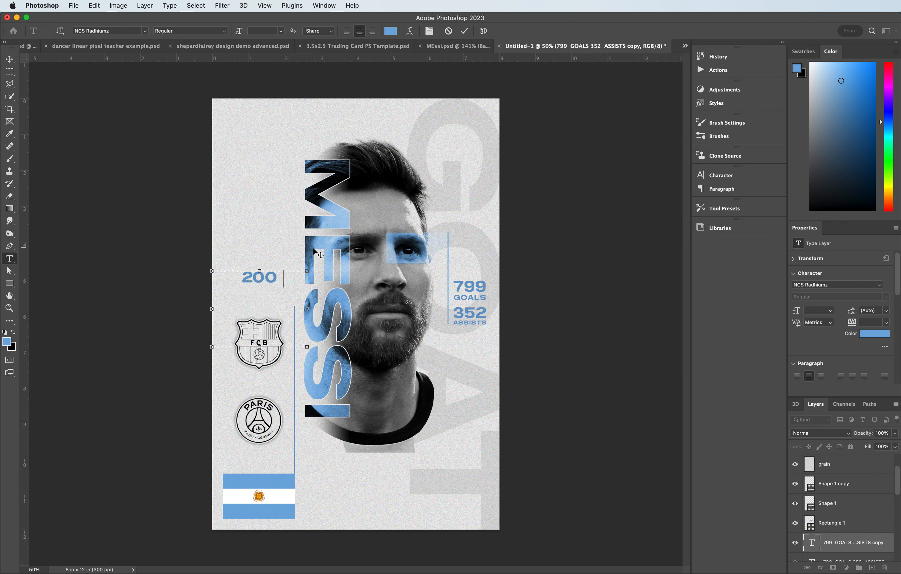
{"action": "type", "text": "0-2021"}
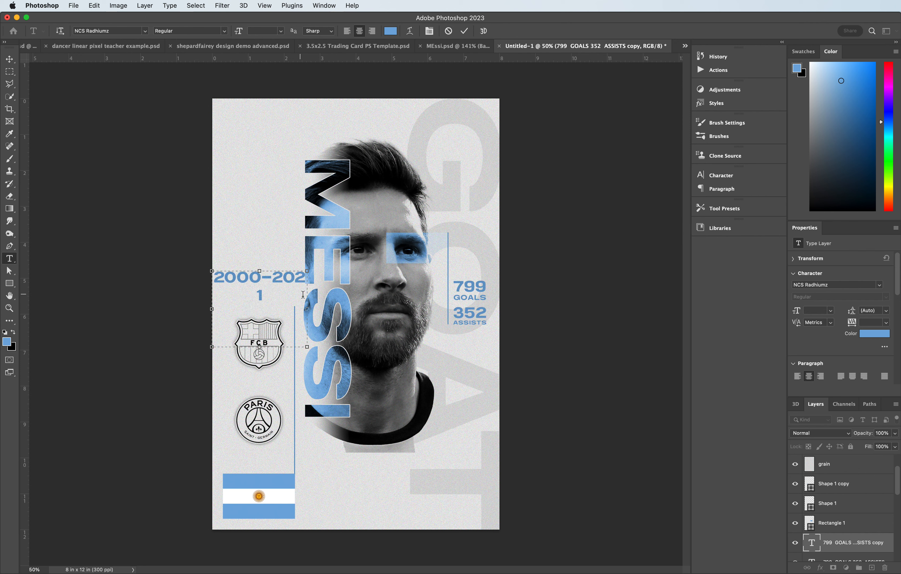
{"action": "left_click_drag", "start_coordinate": [307, 309], "coordinate": [327, 308]}
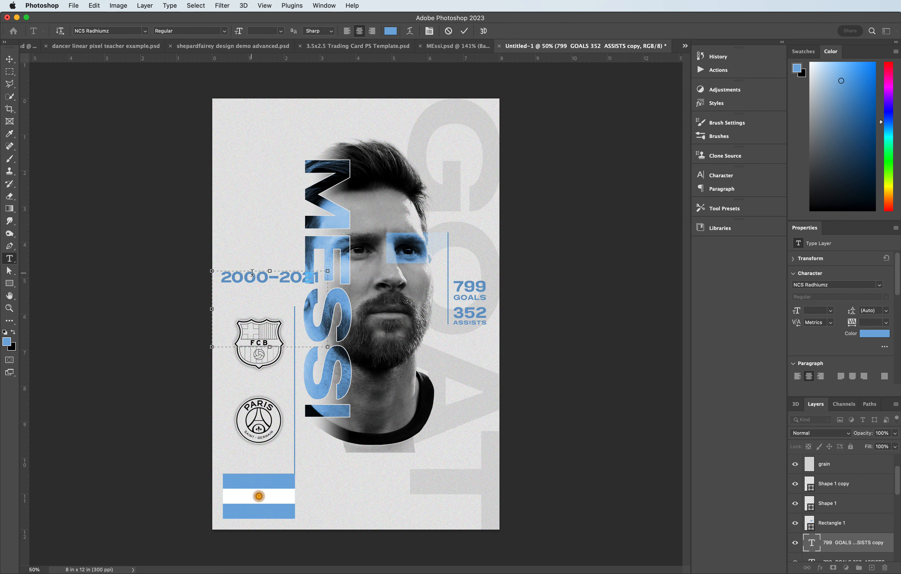
{"action": "key", "text": "super+a"}
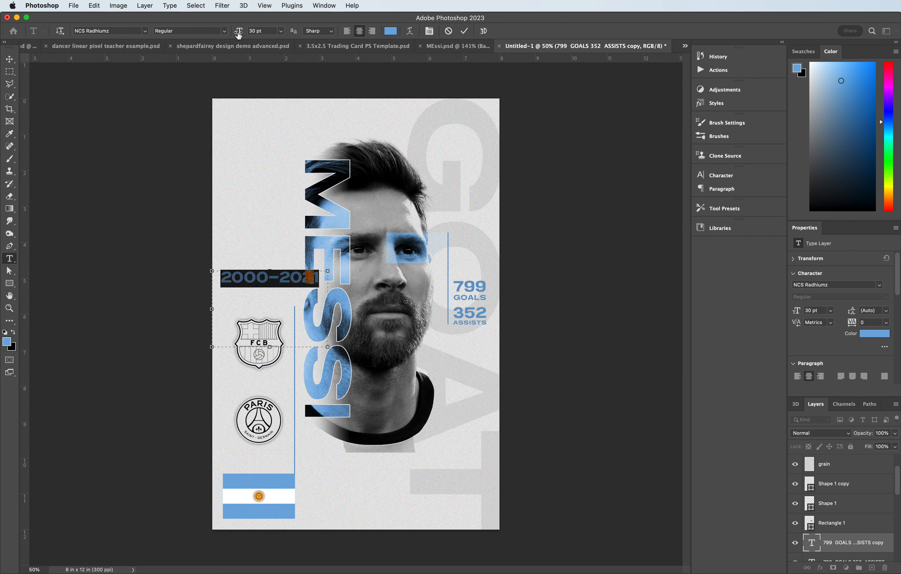
{"action": "left_click_drag", "start_coordinate": [238, 31], "coordinate": [228, 36]}
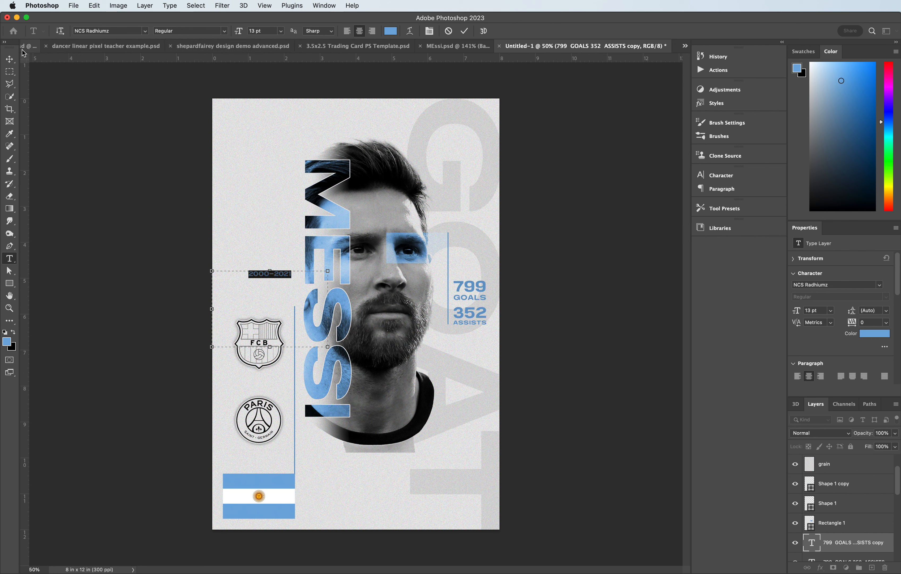
{"action": "left_click", "coordinate": [10, 60]}
{"action": "left_click_drag", "start_coordinate": [266, 271], "coordinate": [257, 308]}
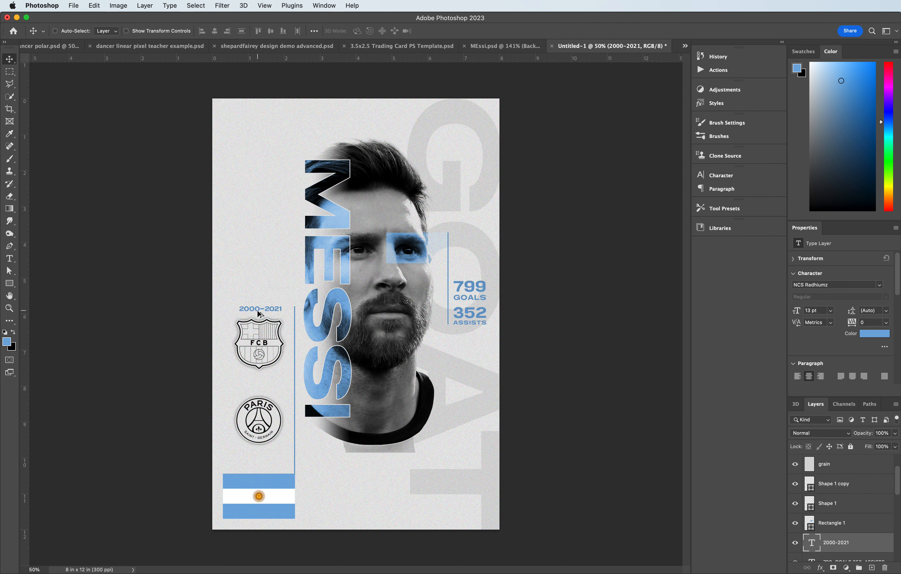
- Duplicate the date label above the PSG crest and change its text to 2021-Current
{"action": "left_click_drag", "start_coordinate": [259, 313], "coordinate": [259, 393]}
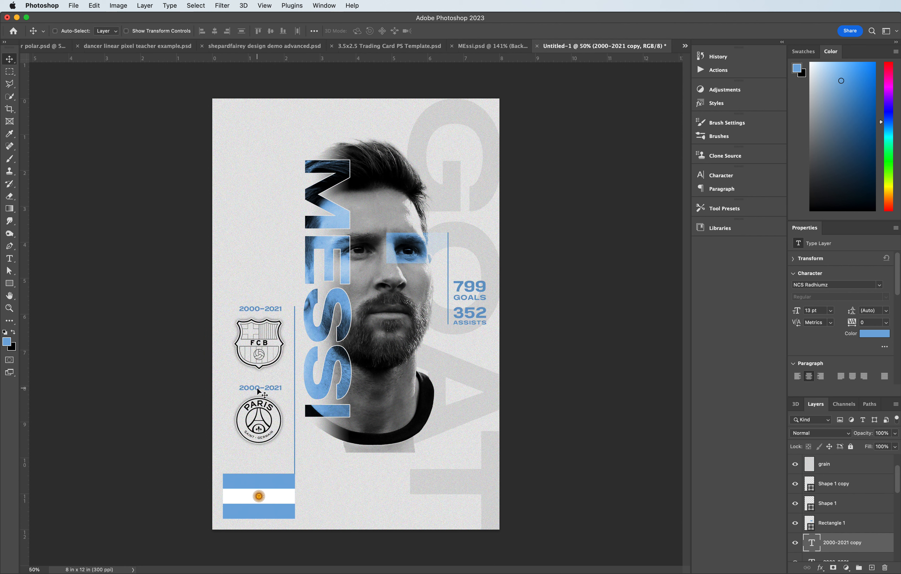
{"action": "left_click", "coordinate": [8, 260]}
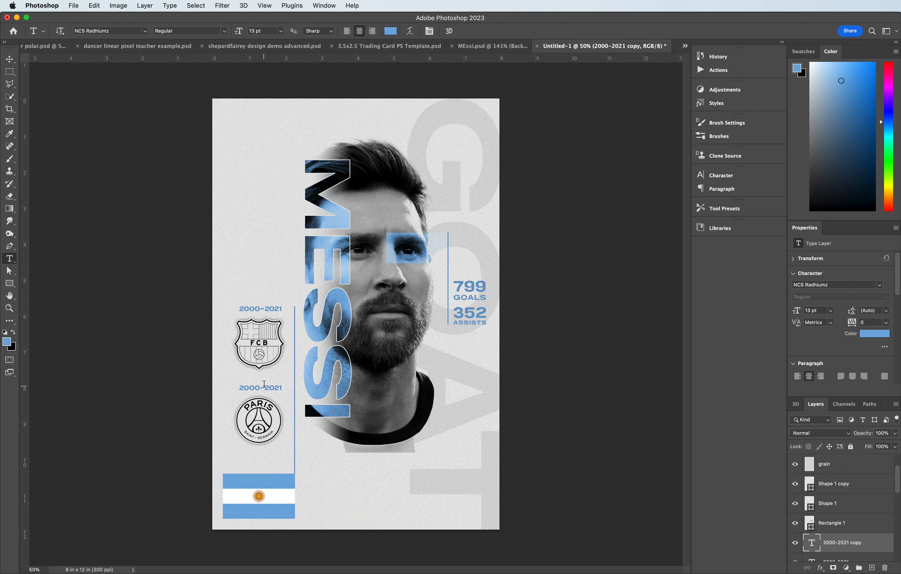
{"action": "left_click", "coordinate": [251, 390]}
{"action": "left_click_drag", "start_coordinate": [264, 389], "coordinate": [229, 385]}
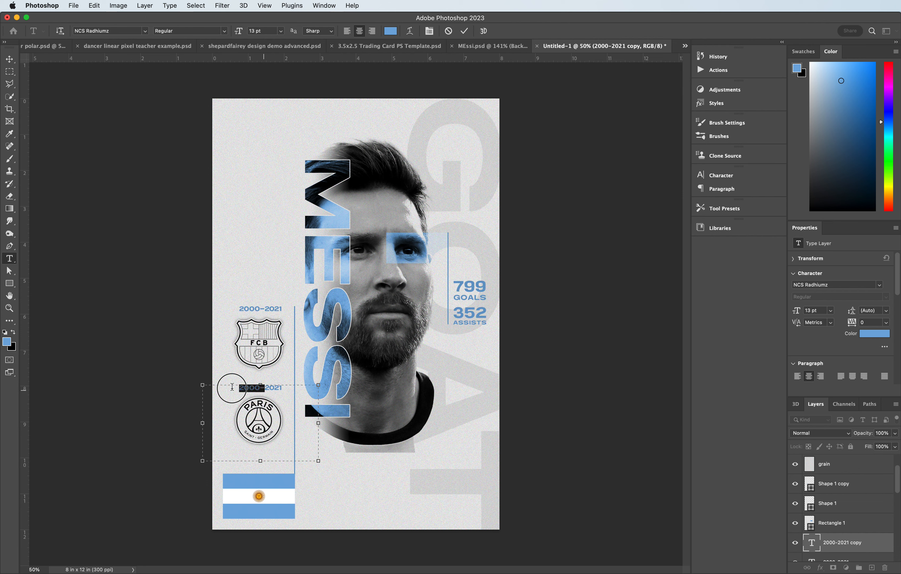
{"action": "key", "text": "BackSpace"}
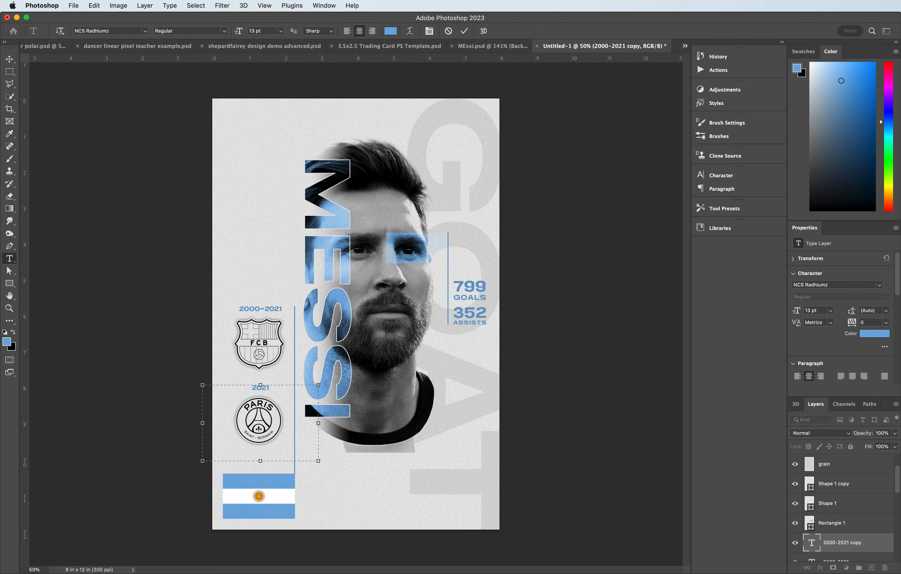
{"action": "double_click", "coordinate": [272, 388]}
{"action": "left_click", "coordinate": [283, 387]}
{"action": "type", "text": "-Current"}
{"action": "left_click", "coordinate": [9, 60]}
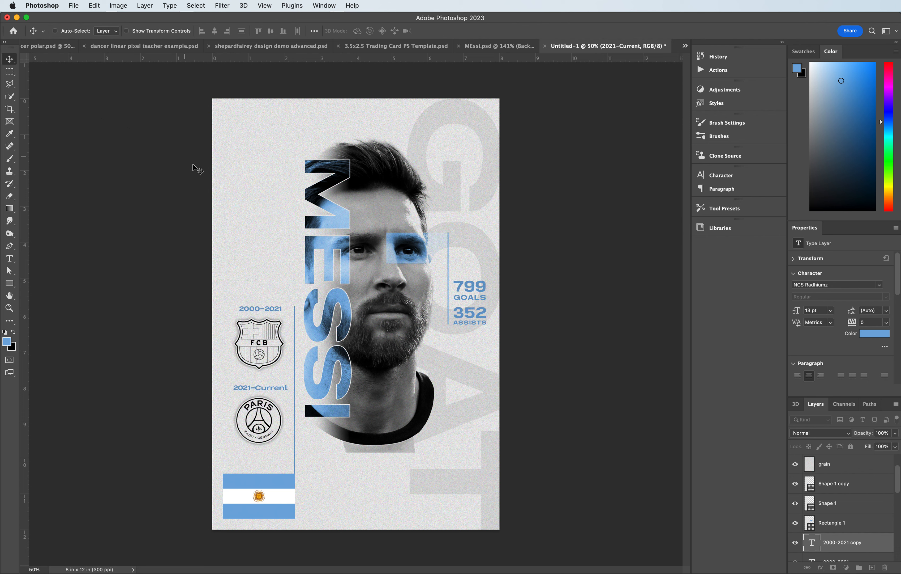
- Retype the PSG label's ending in capitals so it reads 2021-CURRENT
{"action": "left_click", "coordinate": [262, 389]}
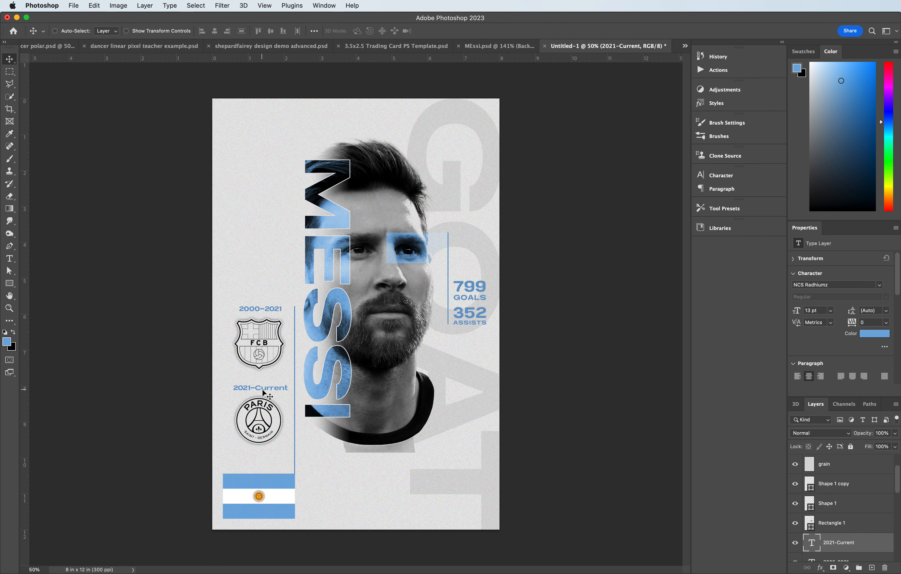
{"action": "left_click", "coordinate": [9, 258]}
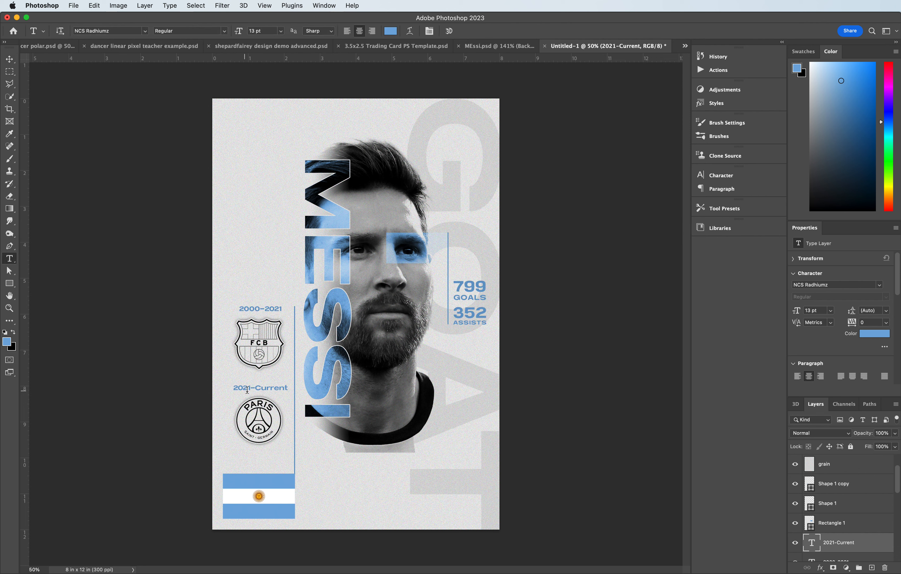
{"action": "left_click_drag", "start_coordinate": [261, 388], "coordinate": [291, 391]}
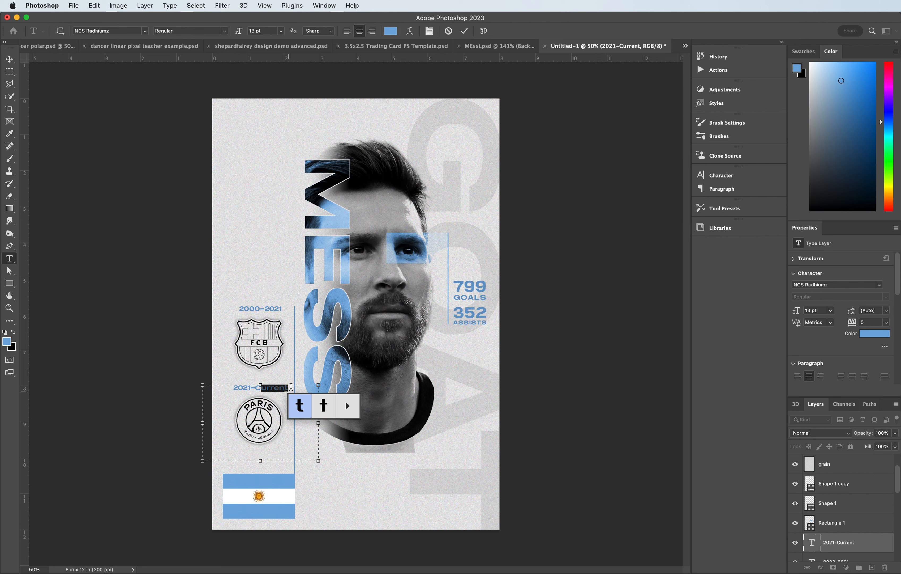
{"action": "left_click", "coordinate": [262, 388]}
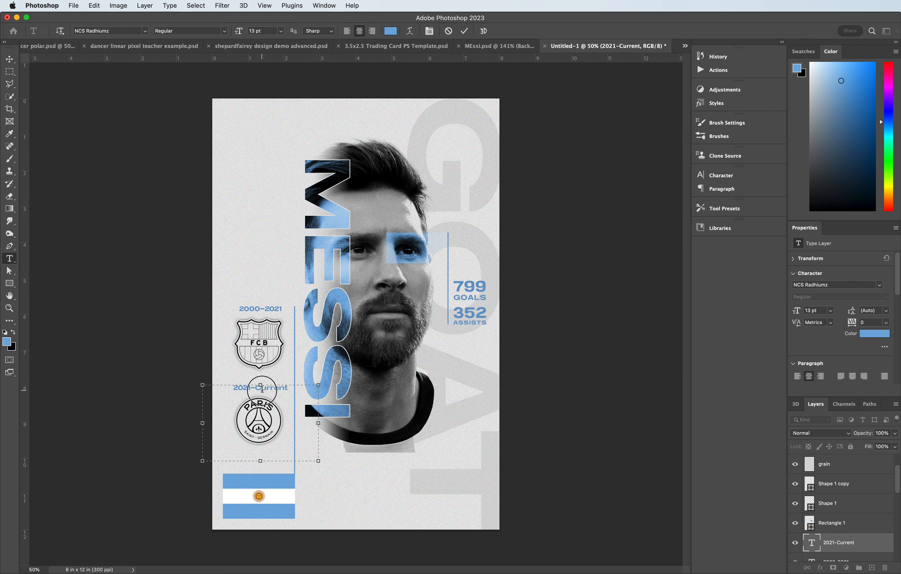
{"action": "left_click_drag", "start_coordinate": [262, 388], "coordinate": [290, 389]}
{"action": "type", "text": "URRENT"}
{"action": "left_click", "coordinate": [10, 59]}
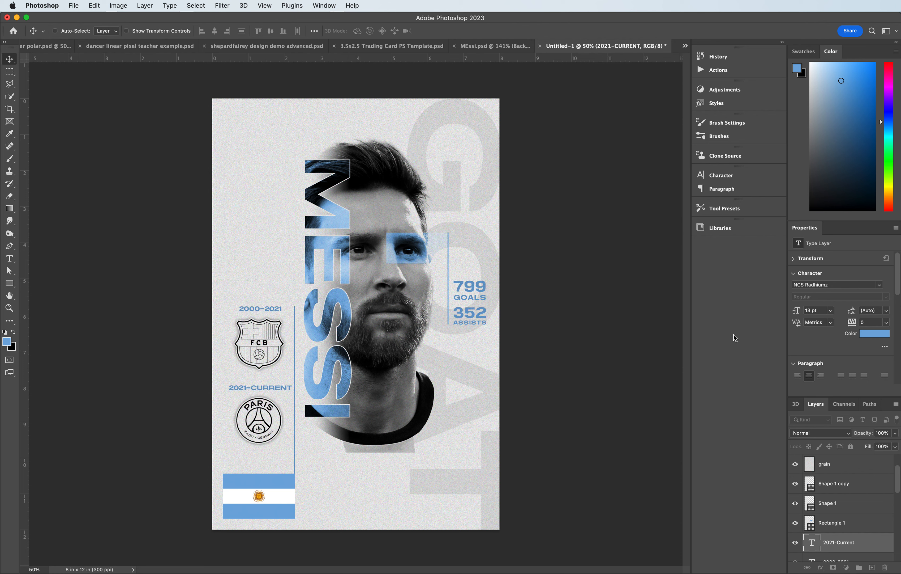
{"action": "scroll", "coordinate": [859, 473], "scroll_direction": "up", "scroll_amount": 2}
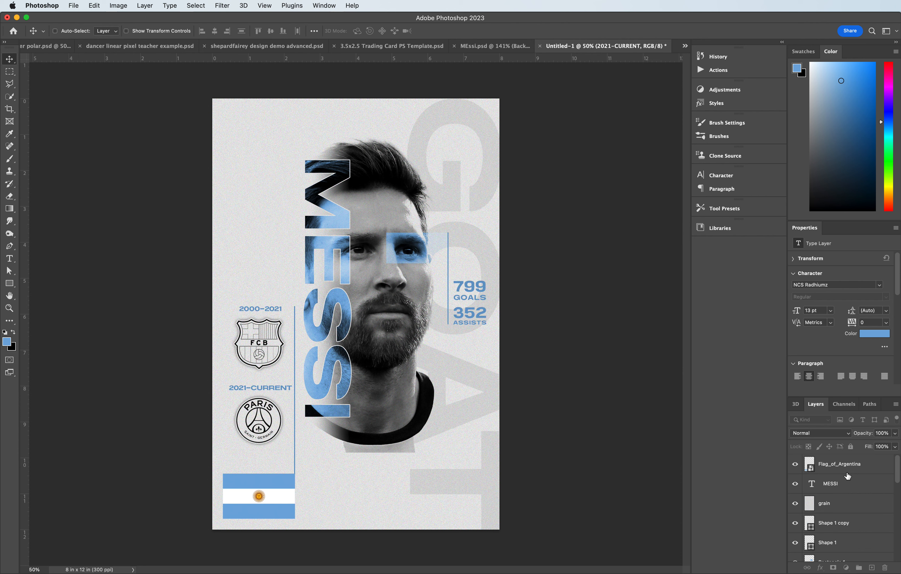
{"action": "scroll", "coordinate": [837, 473], "scroll_direction": "down", "scroll_amount": 3}
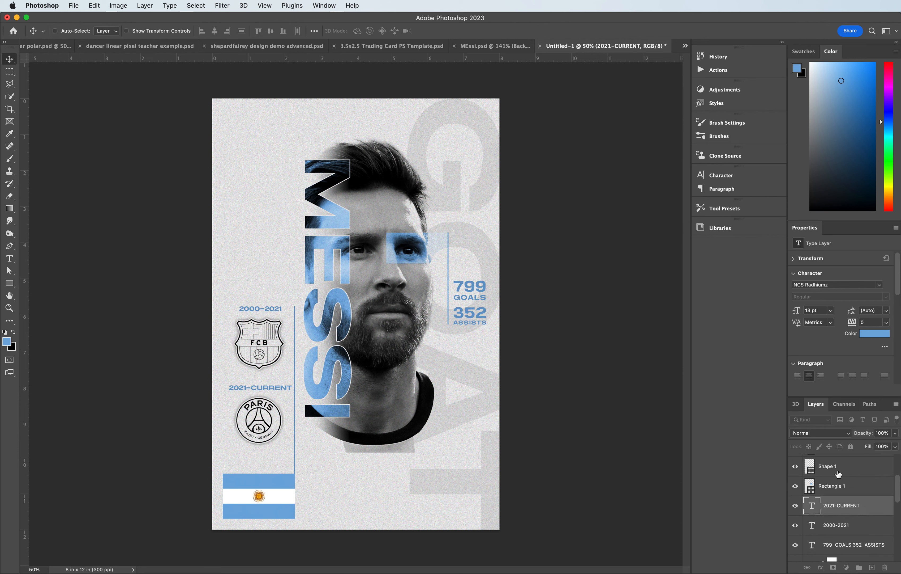
{"action": "scroll", "coordinate": [848, 495], "scroll_direction": "up", "scroll_amount": 2}
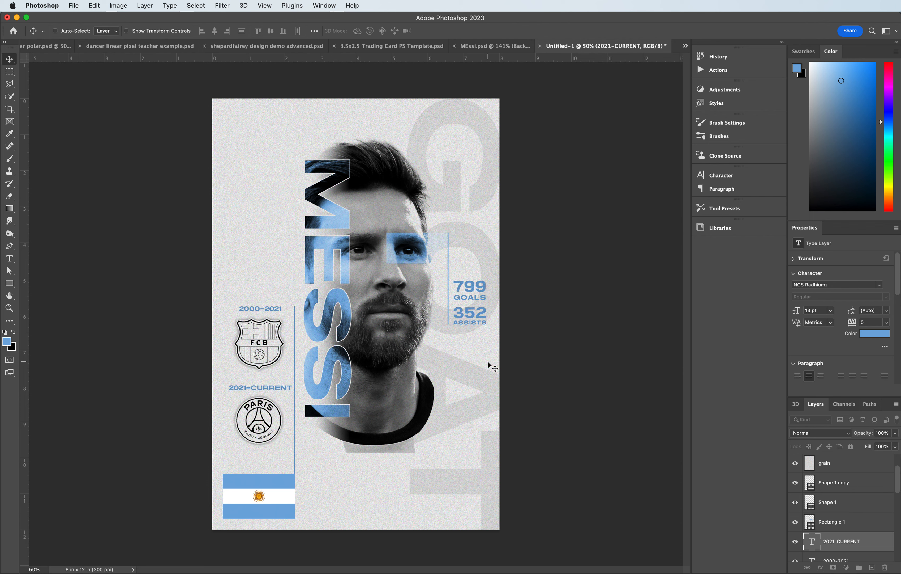
- Draw a jersey-shaped path with the Pen tool from under the collar down to the poster's bottom edge
{"action": "left_click", "coordinate": [10, 246]}
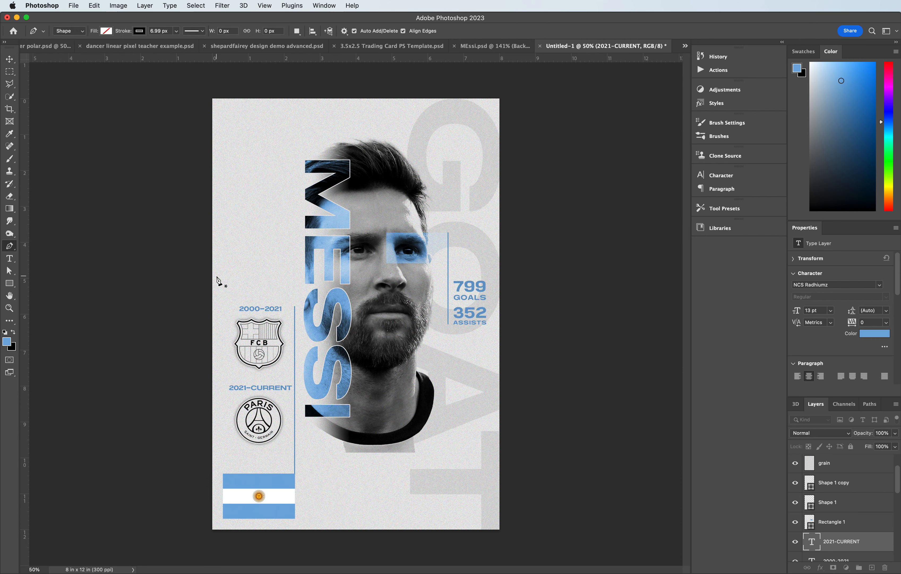
{"action": "left_click", "coordinate": [342, 441]}
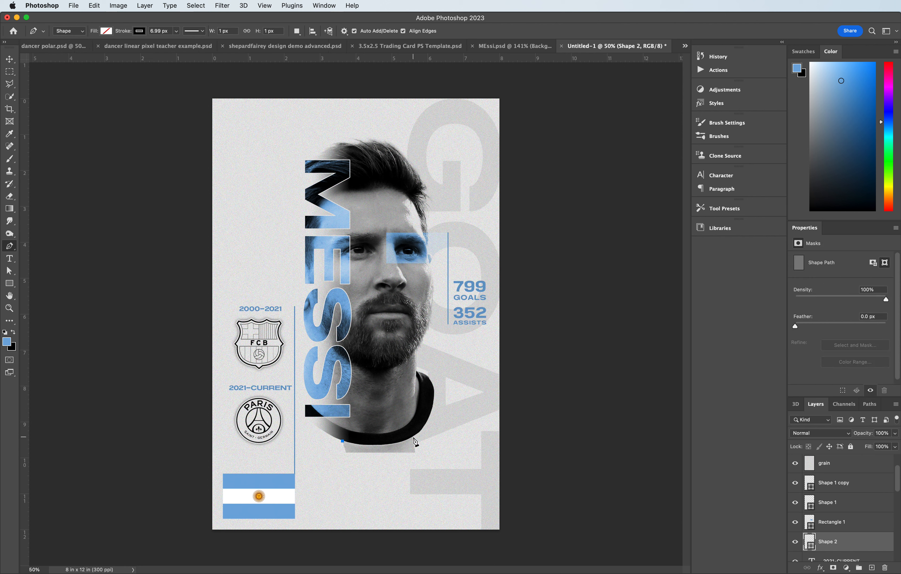
{"action": "left_click_drag", "start_coordinate": [412, 436], "coordinate": [441, 420]}
{"action": "left_click", "coordinate": [413, 437]}
{"action": "left_click_drag", "start_coordinate": [420, 522], "coordinate": [419, 567]}
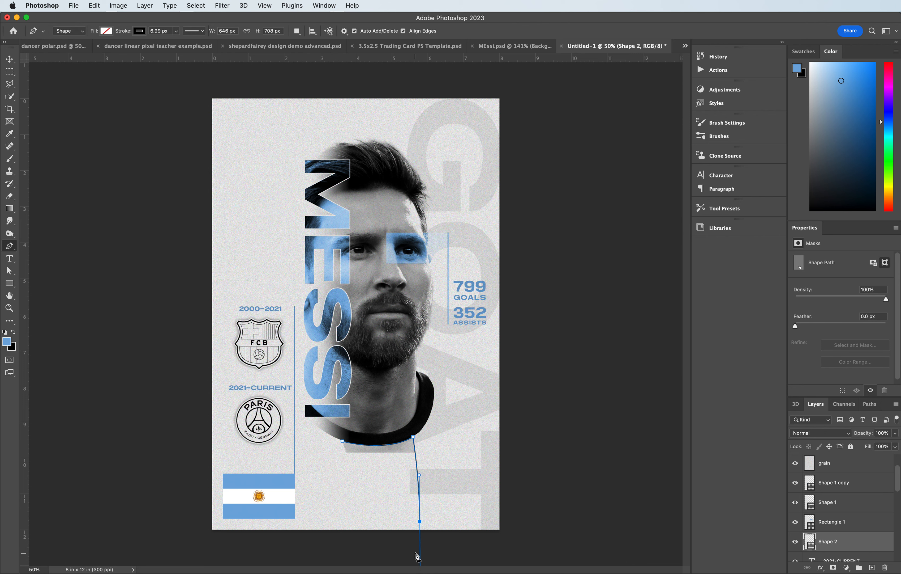
{"action": "left_click", "coordinate": [420, 522], "text": "alt"}
{"action": "left_click", "coordinate": [346, 522]}
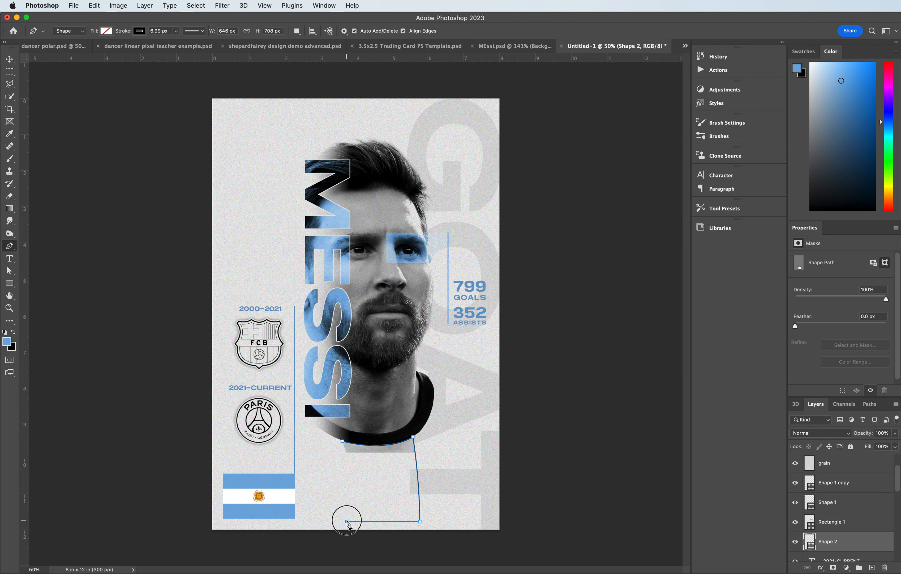
{"action": "left_click_drag", "start_coordinate": [343, 442], "coordinate": [330, 394]}
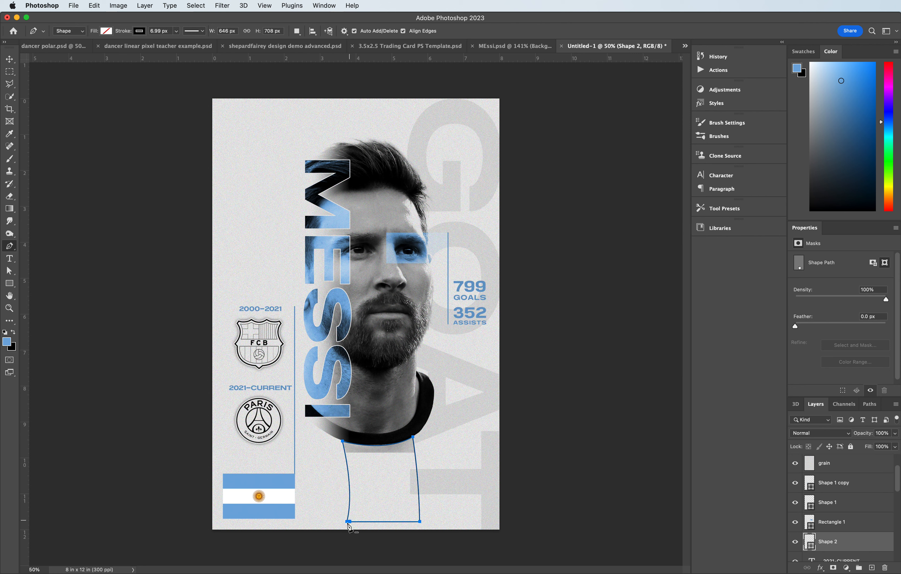
{"action": "left_click", "coordinate": [14, 275]}
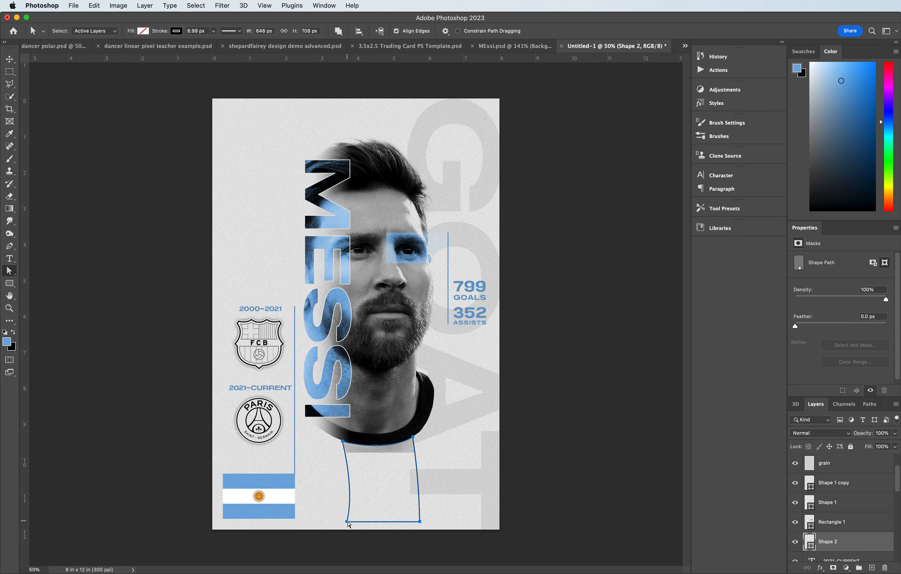
{"action": "left_click_drag", "start_coordinate": [348, 525], "coordinate": [352, 525]}
- Fill the jersey shape with the light blue swatch and remove its stroke
{"action": "left_click", "coordinate": [143, 32]}
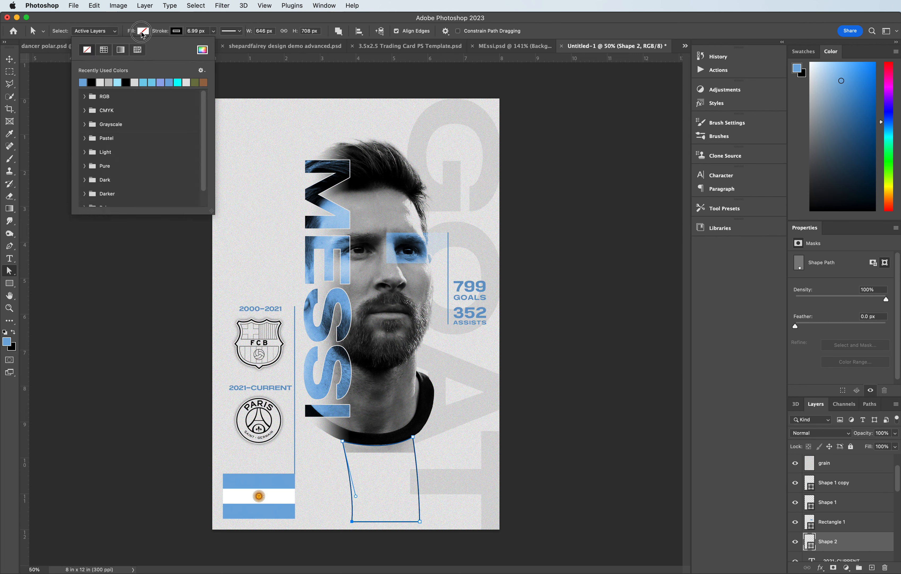
{"action": "left_click", "coordinate": [83, 81]}
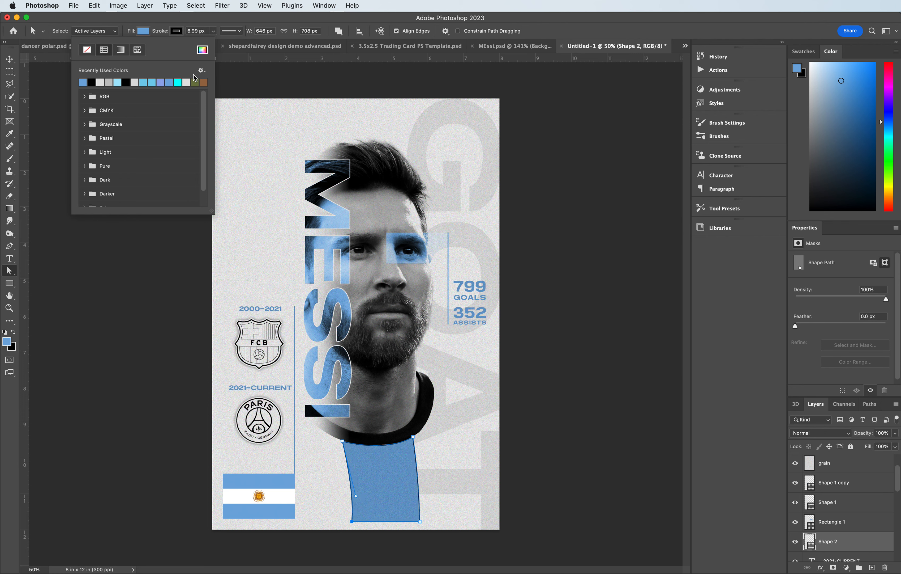
{"action": "left_click", "coordinate": [177, 32]}
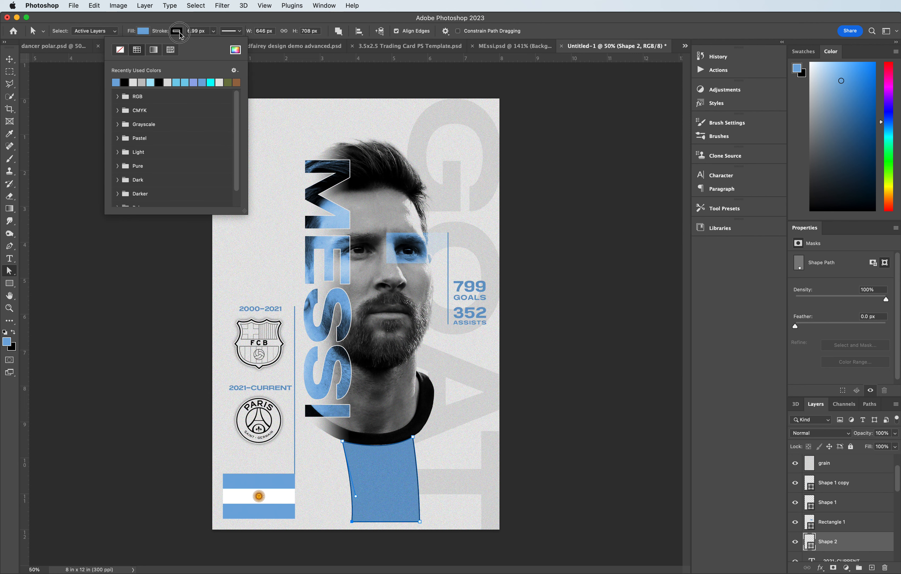
{"action": "left_click", "coordinate": [120, 50]}
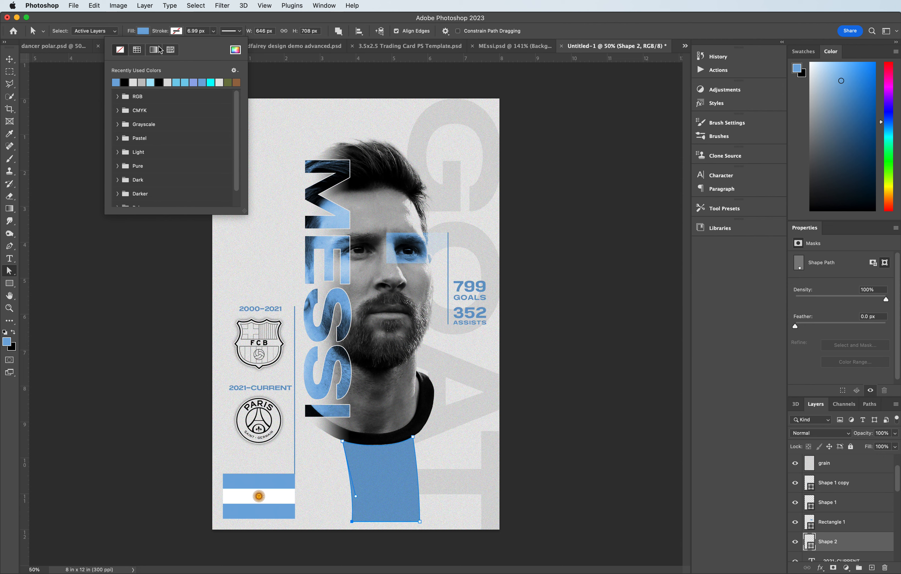
{"action": "left_click", "coordinate": [138, 17]}
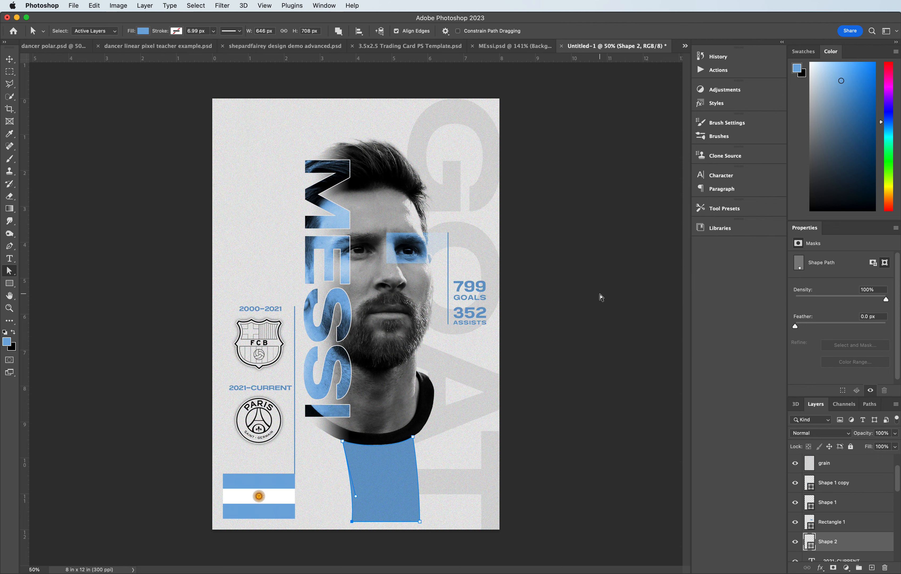
{"action": "left_click", "coordinate": [895, 436]}
{"action": "mouse_move", "coordinate": [895, 445]}
{"action": "left_mouse_down"}
{"action": "mouse_move", "coordinate": [871, 447]}
{"action": "mouse_move", "coordinate": [899, 445]}
{"action": "left_mouse_up"}
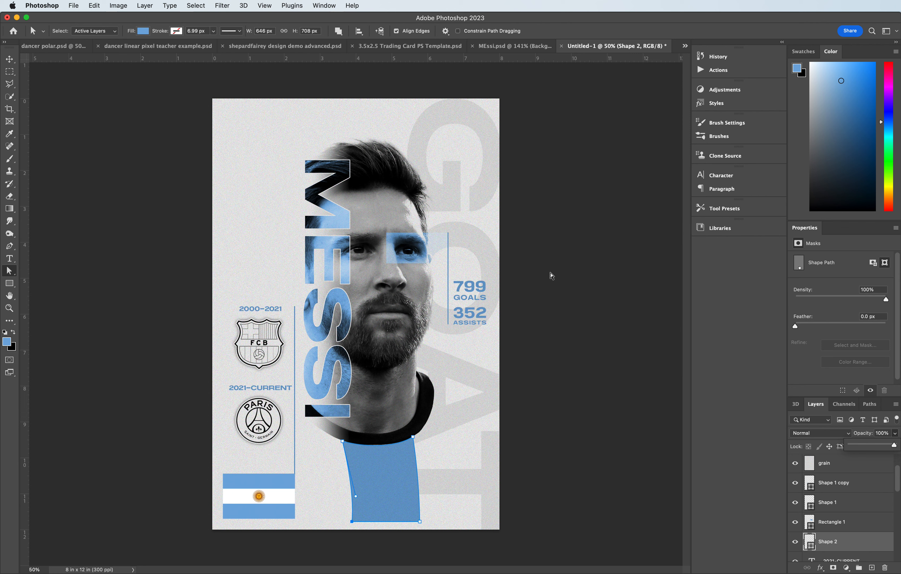
{"action": "key", "text": "v"}
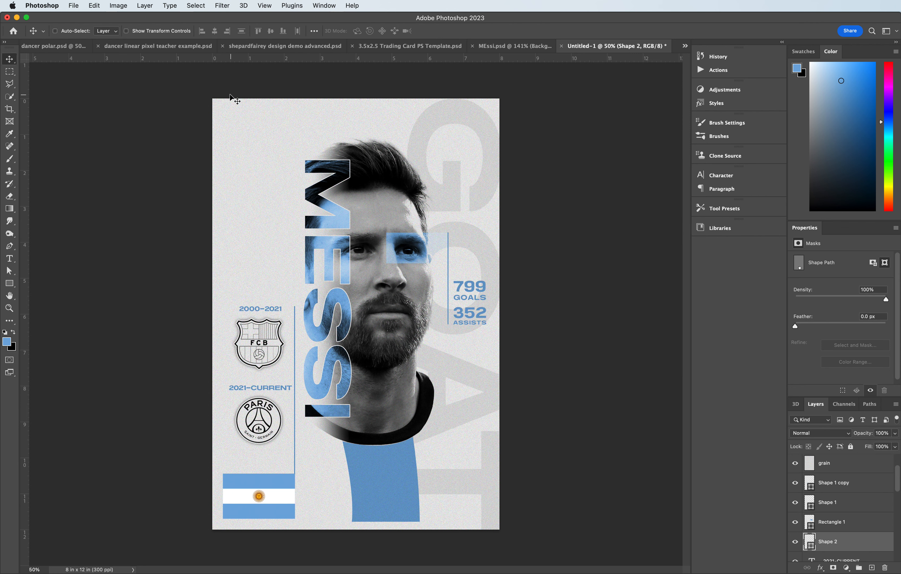